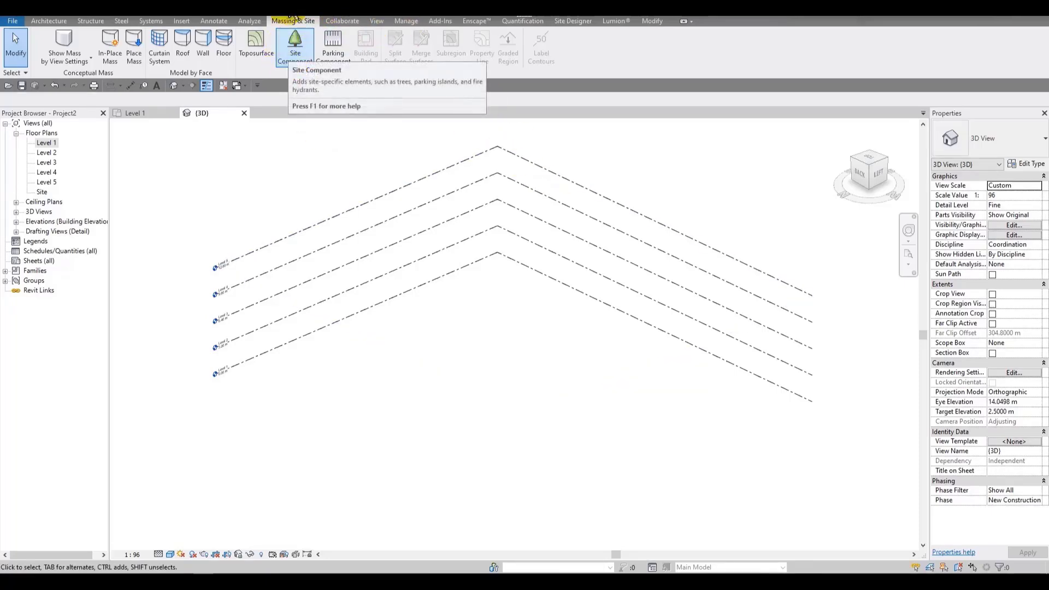
click(48, 22)
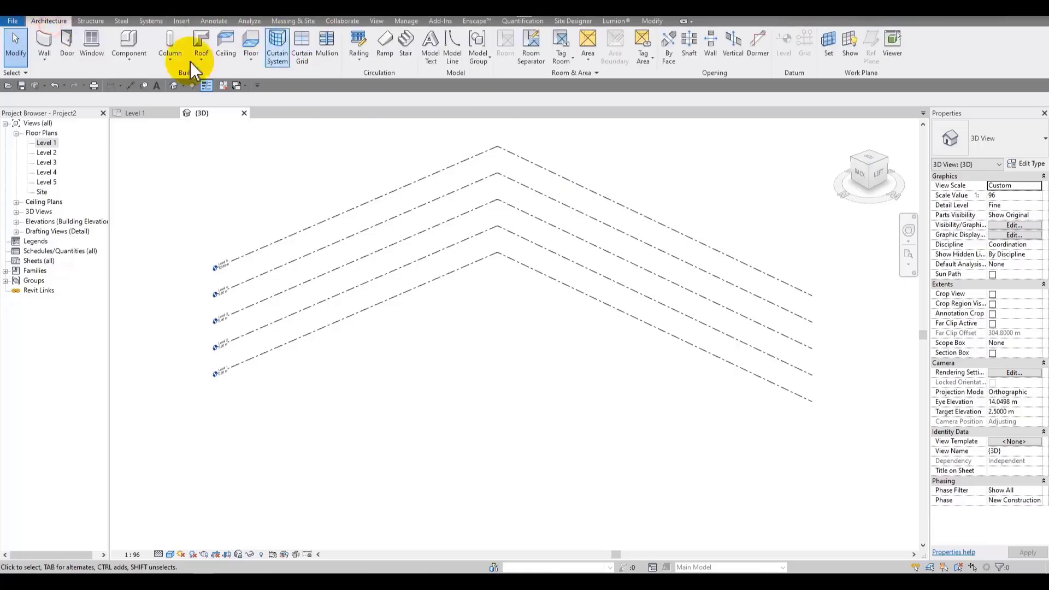
click(293, 21)
click(295, 49)
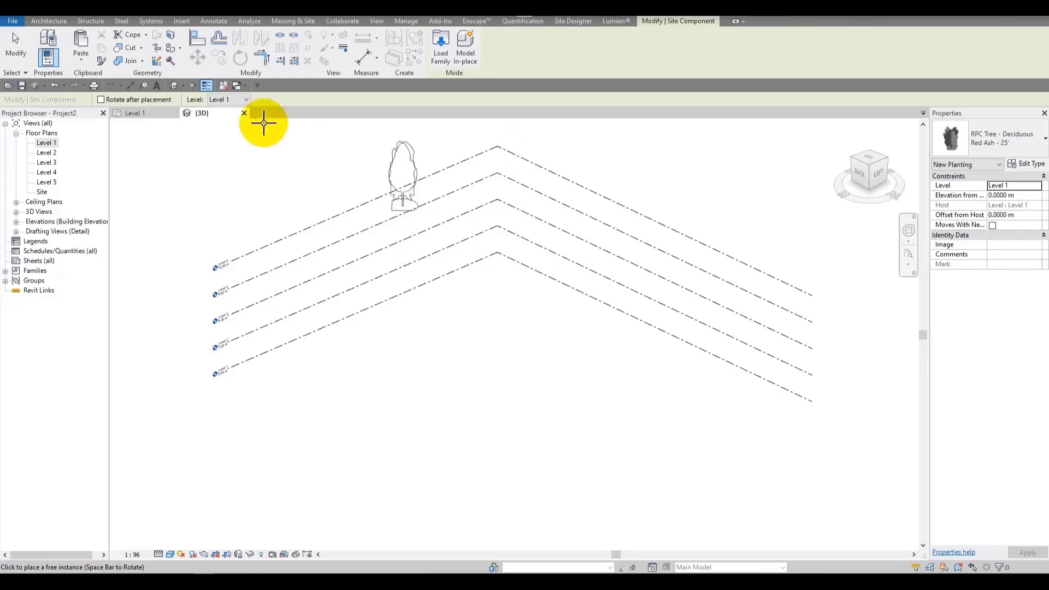
key(Escape)
key(Escape)
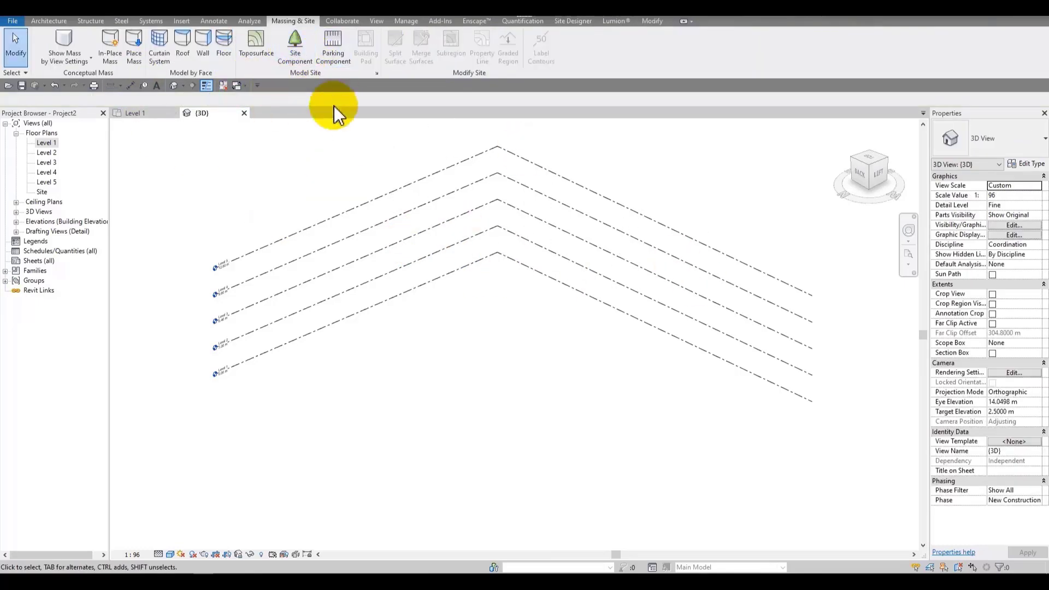
click(331, 64)
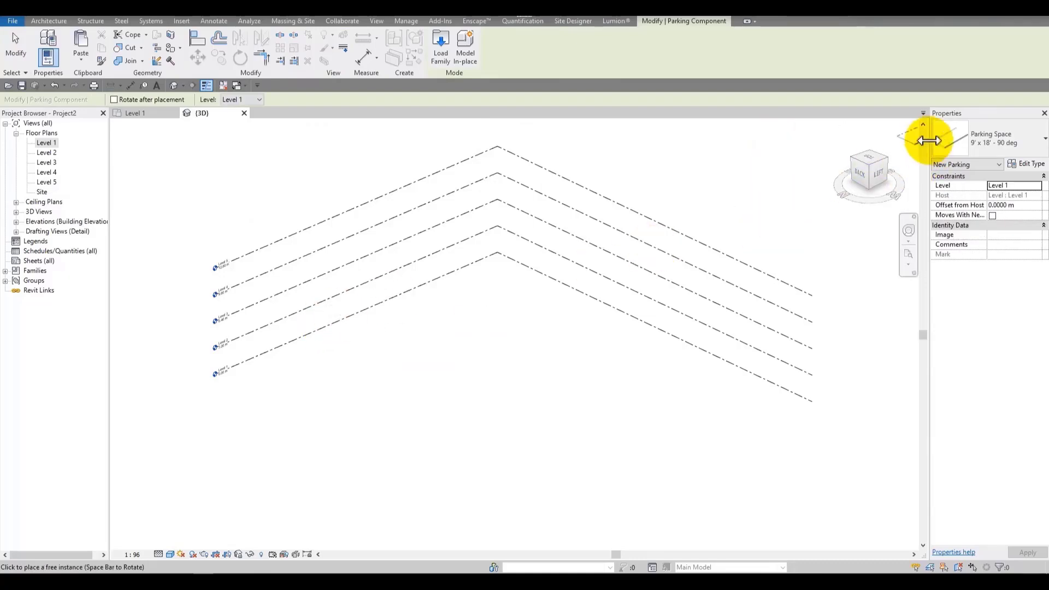
click(962, 145)
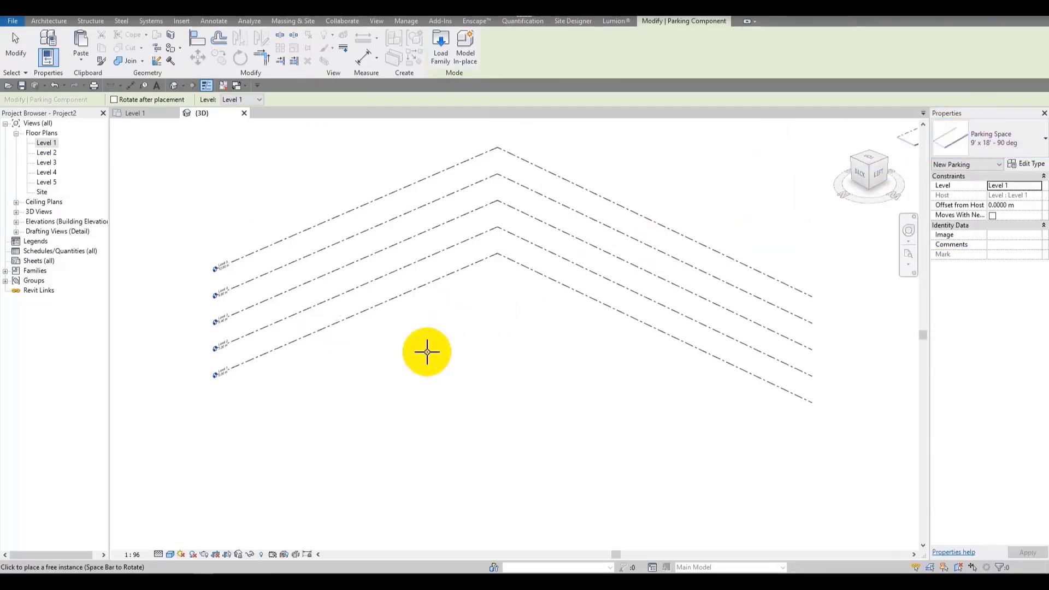
scroll(432, 380, up, 5)
scroll(441, 388, up, 4)
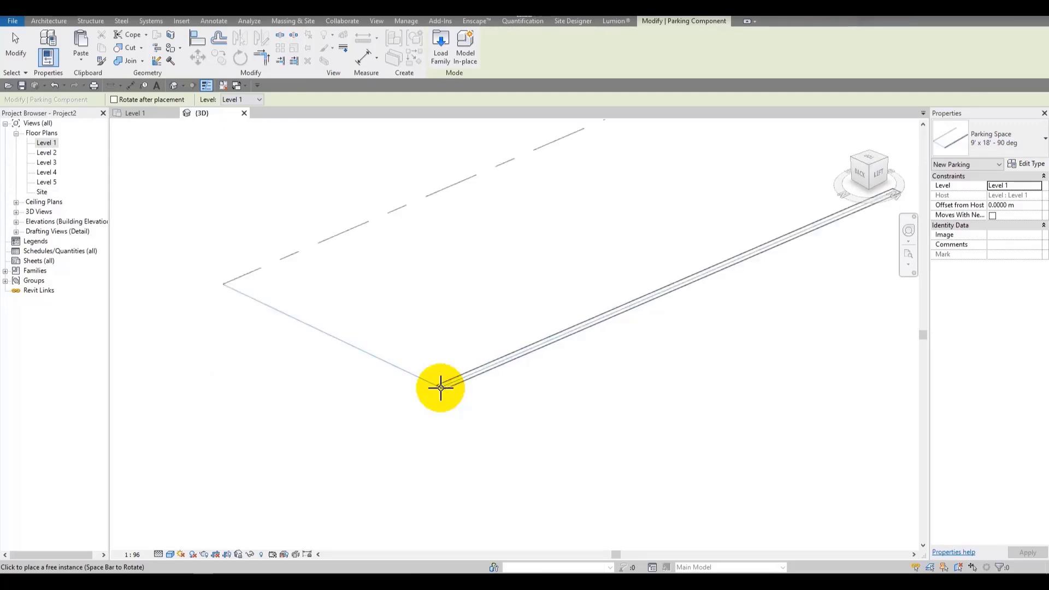
scroll(410, 257, down, 6)
key(Escape)
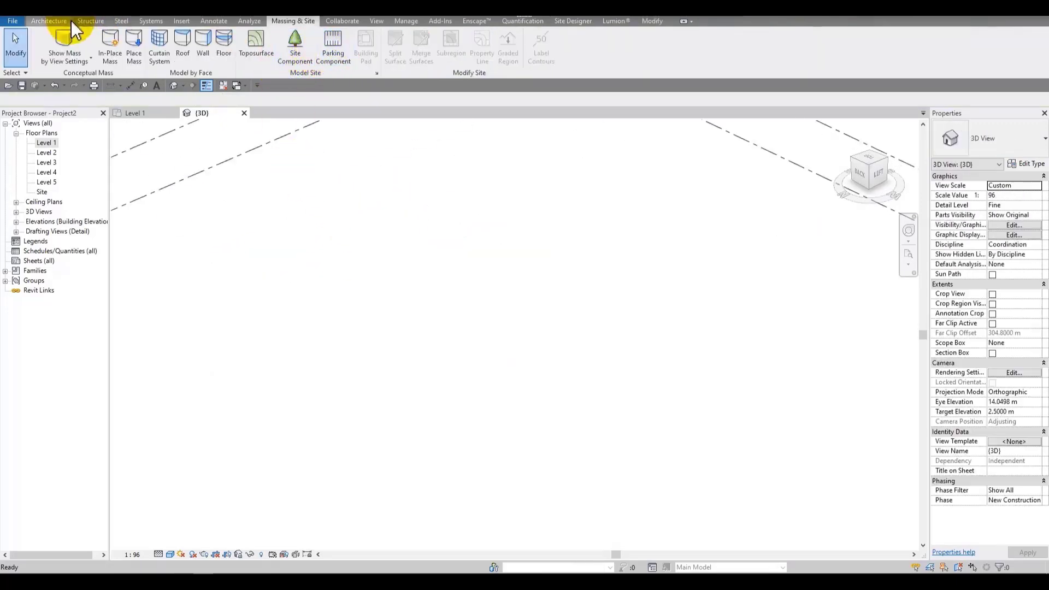
Browse the list of component types available for placement, from parking spaces to deciduous trees
click(48, 20)
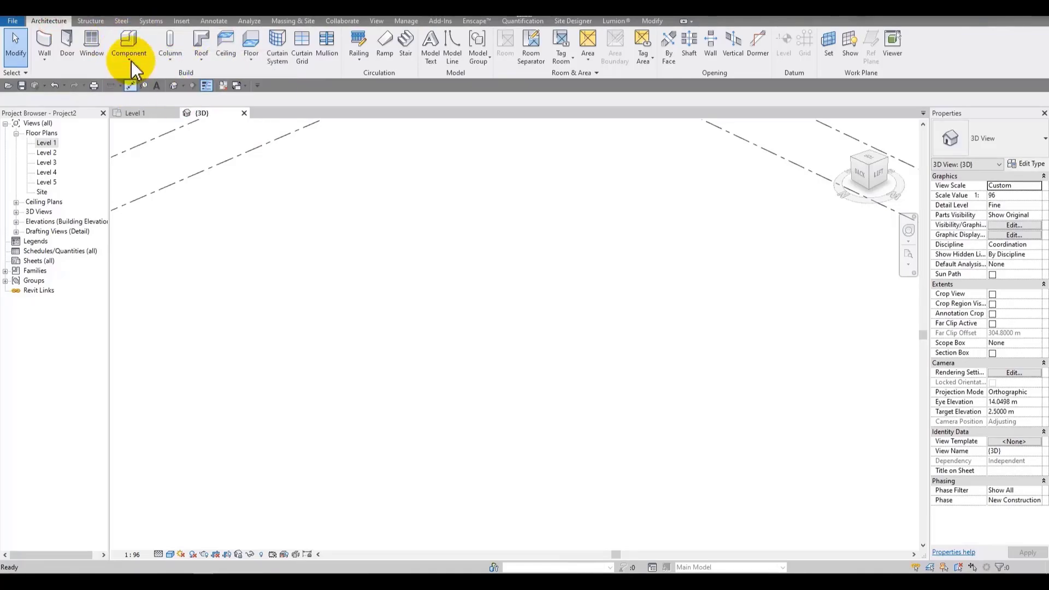
click(134, 41)
click(956, 139)
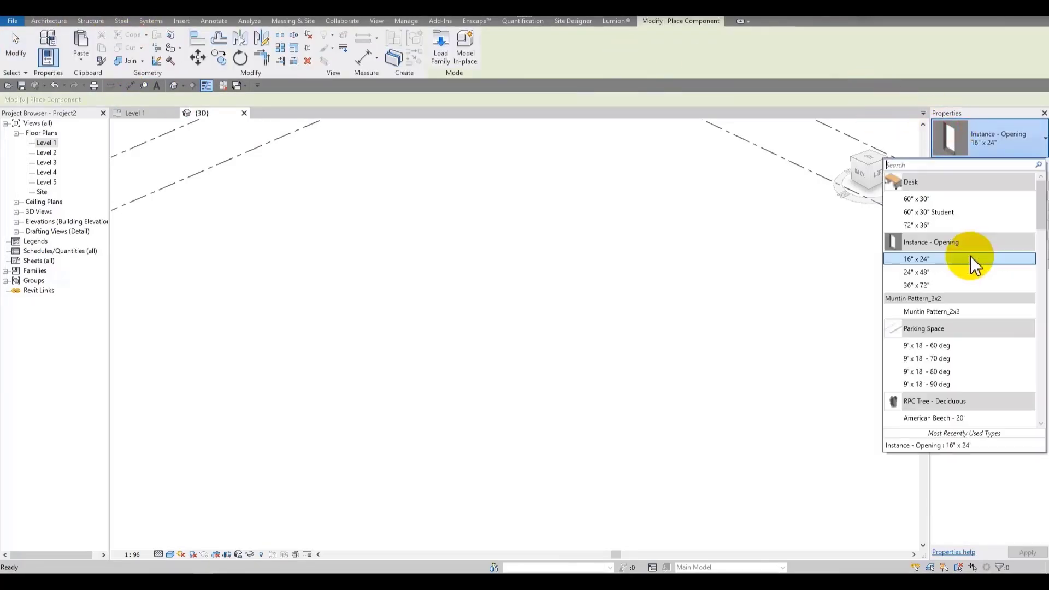
scroll(933, 288, down, 1)
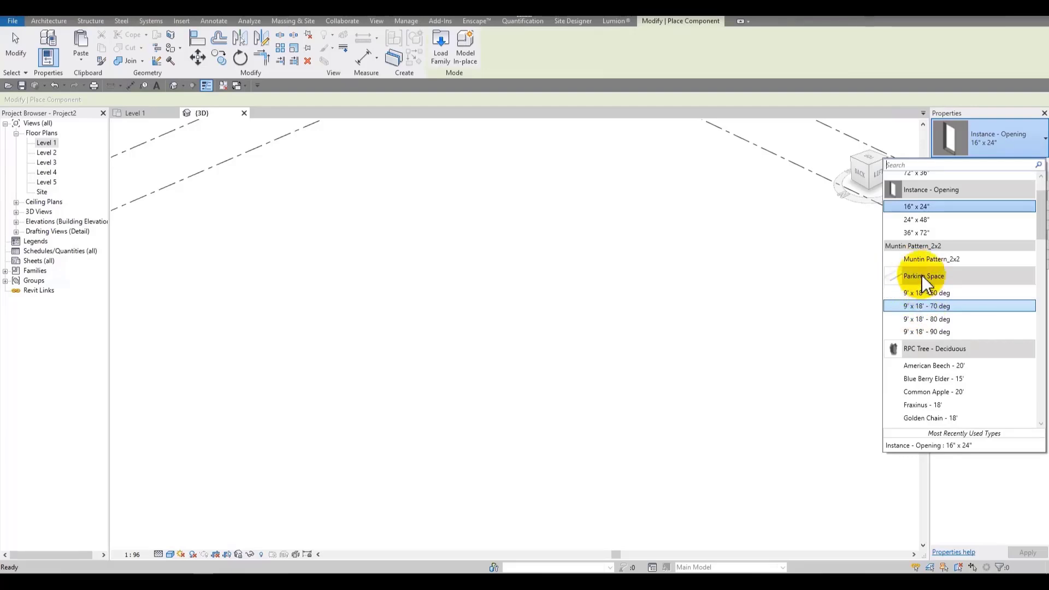
scroll(934, 343, down, 5)
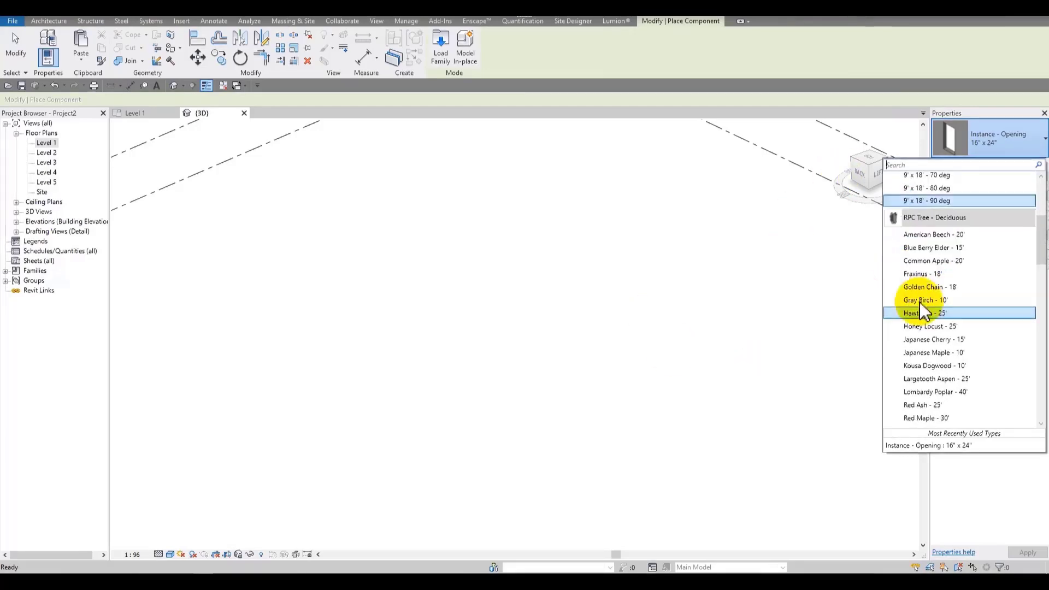
click(293, 170)
key(Escape)
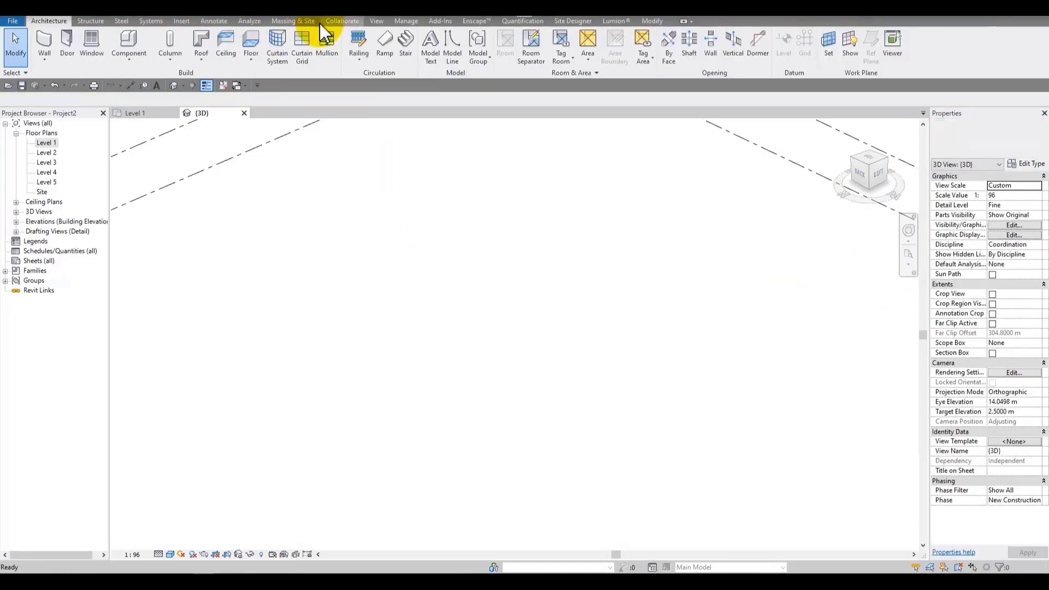
Start a new toposurface from the 3D view
click(293, 21)
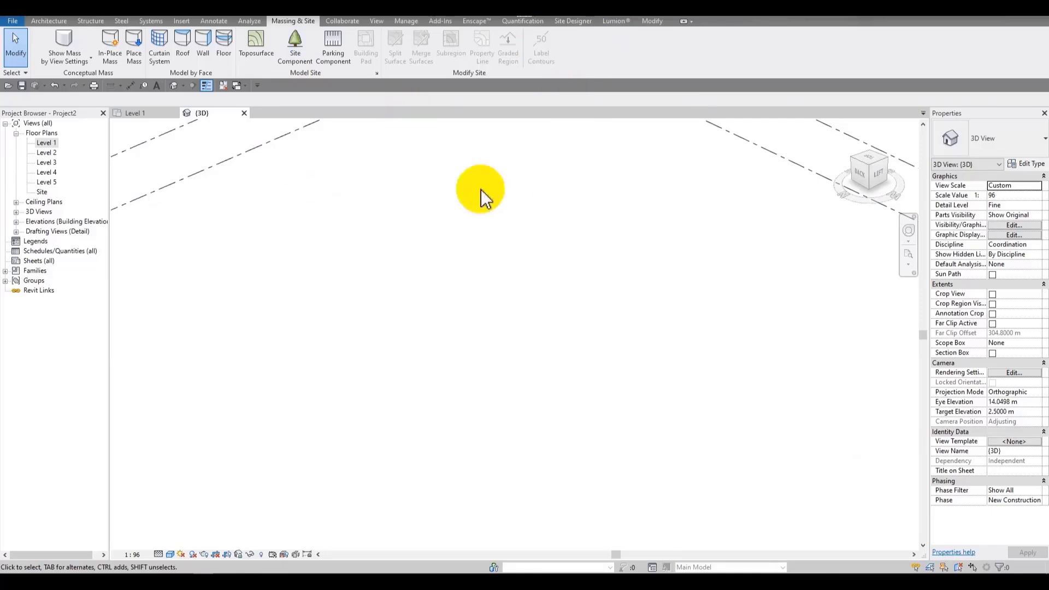
scroll(487, 244, down, 5)
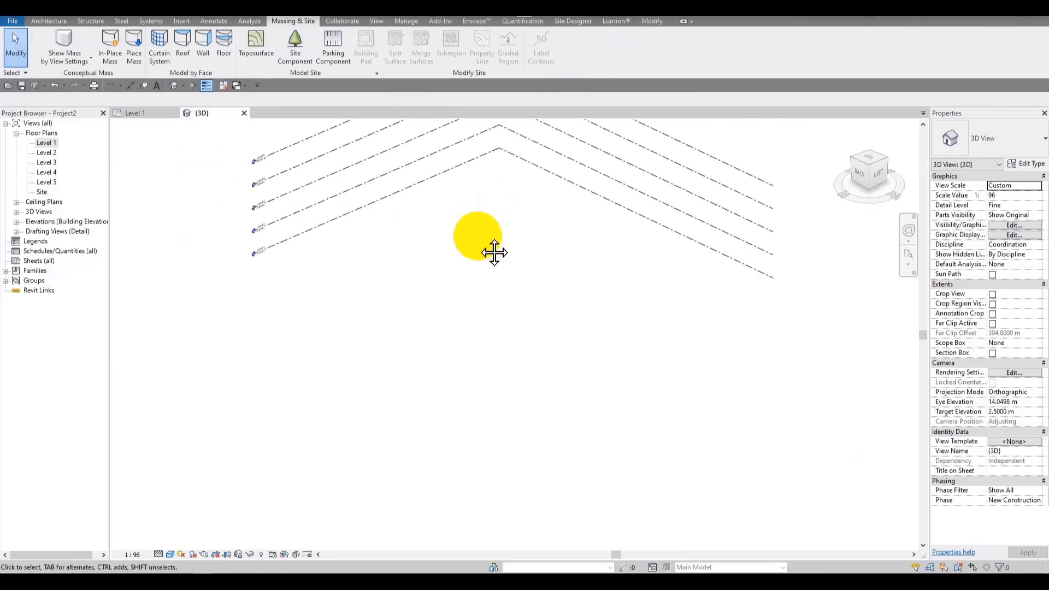
middle_drag(494, 251, 450, 300)
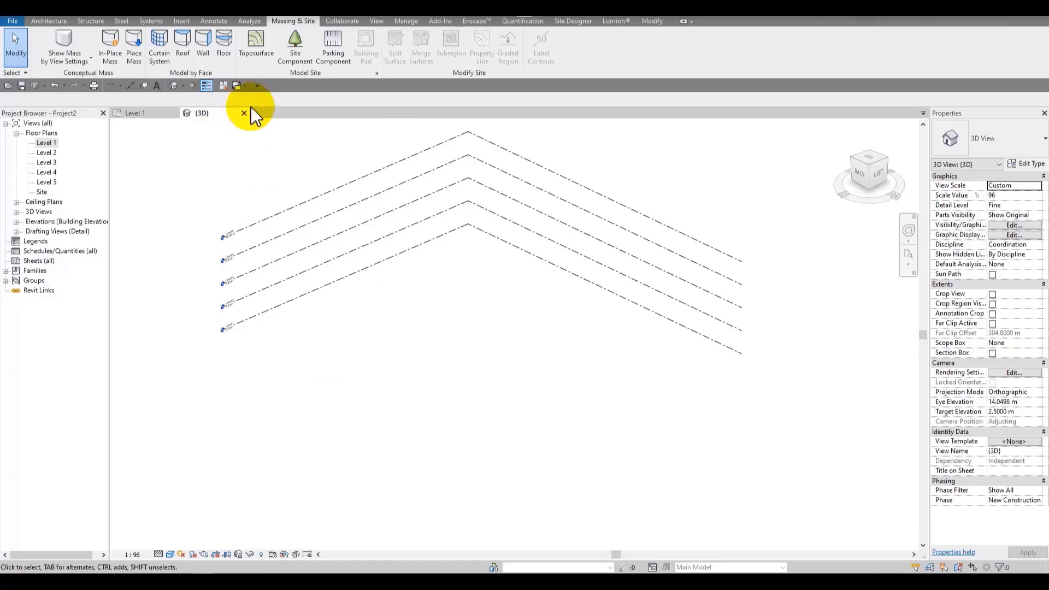
click(266, 56)
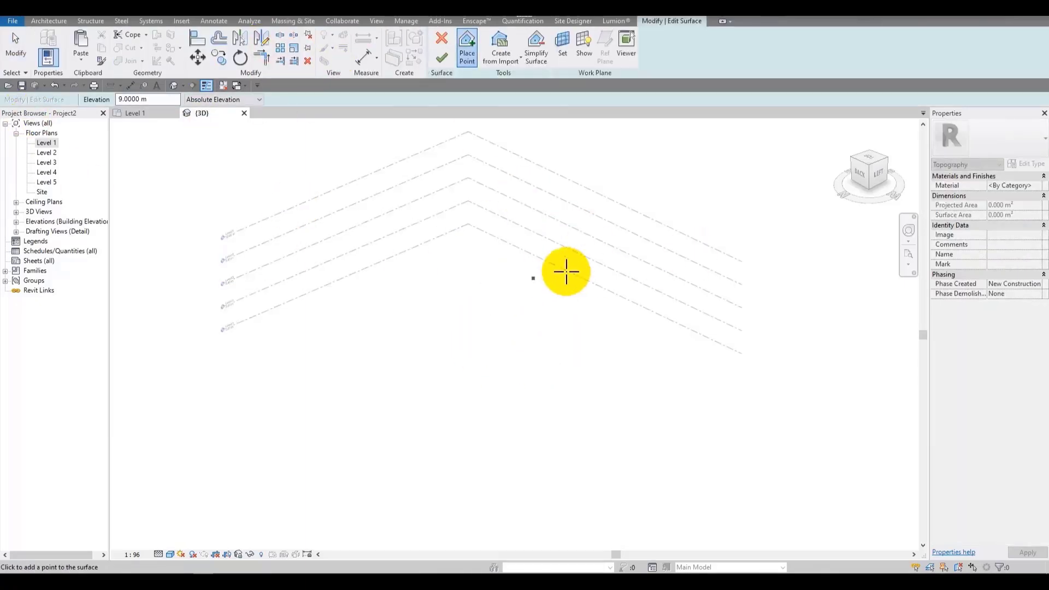
click(501, 57)
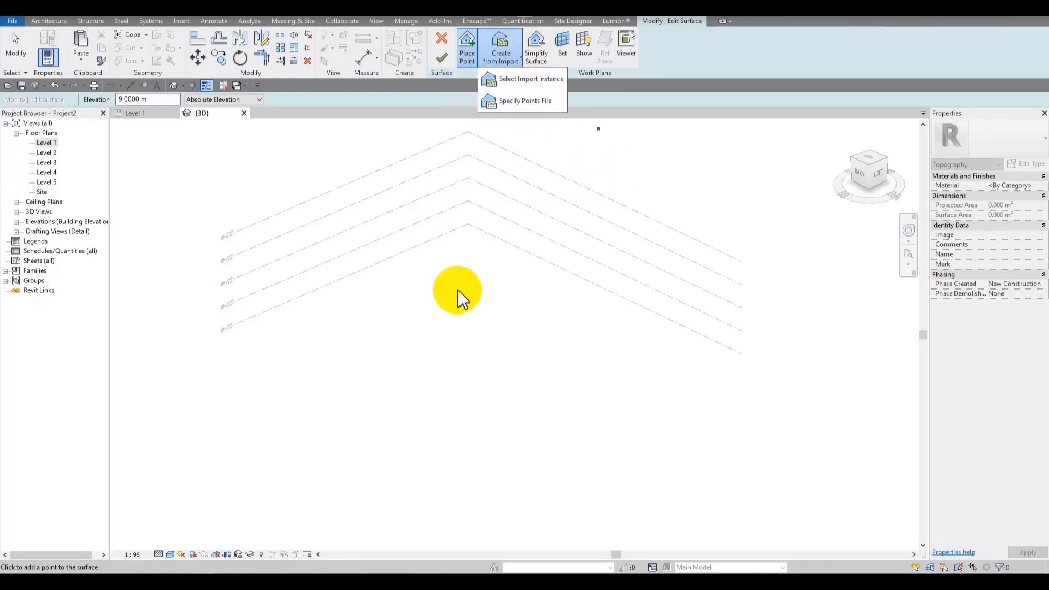
click(547, 100)
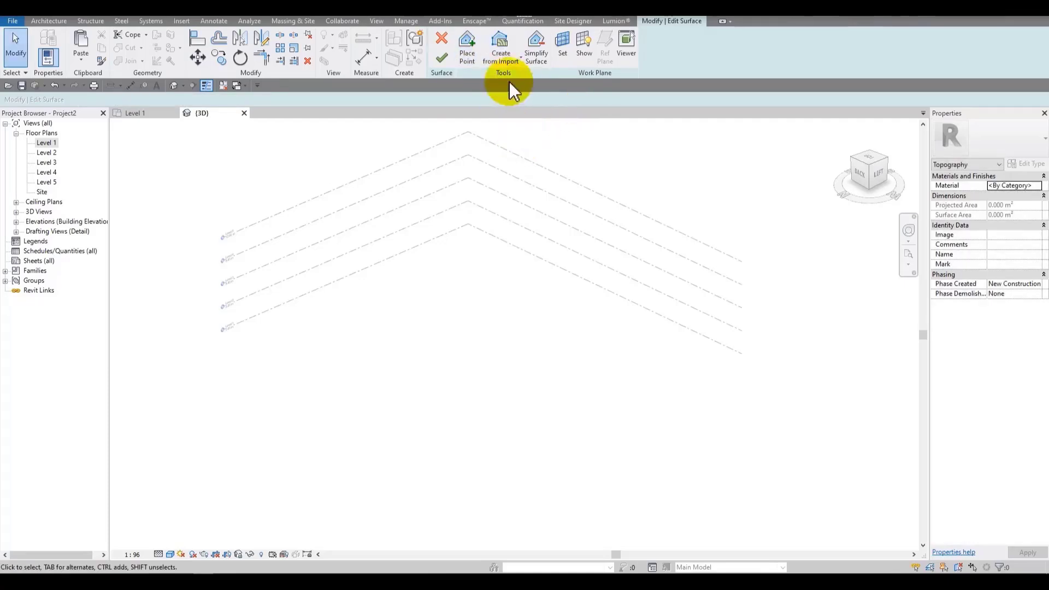
scroll(428, 247, up, 2)
scroll(467, 189, down, 2)
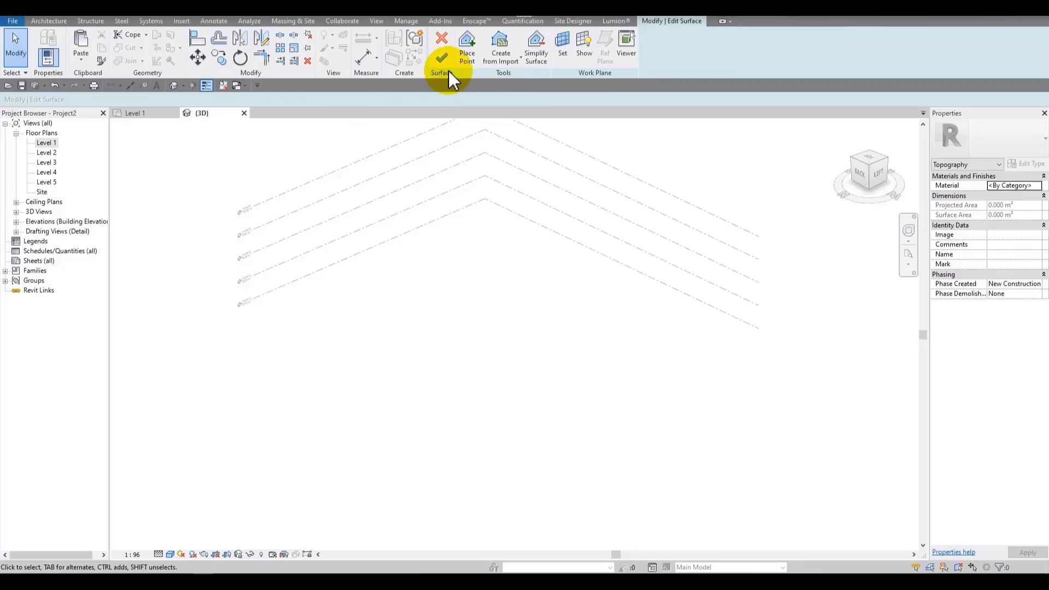
Open the Level 1 floor plan with its elevation markers centred and close the inactive 3D view
double_click(48, 143)
scroll(389, 257, down, 2)
middle_drag(440, 213, 424, 265)
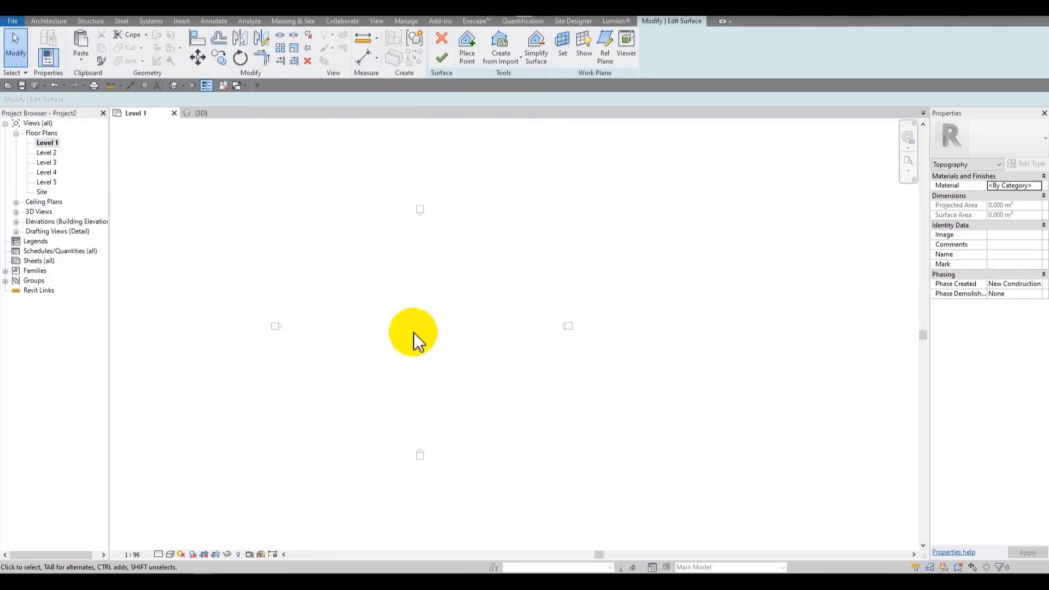
scroll(414, 333, up, 2)
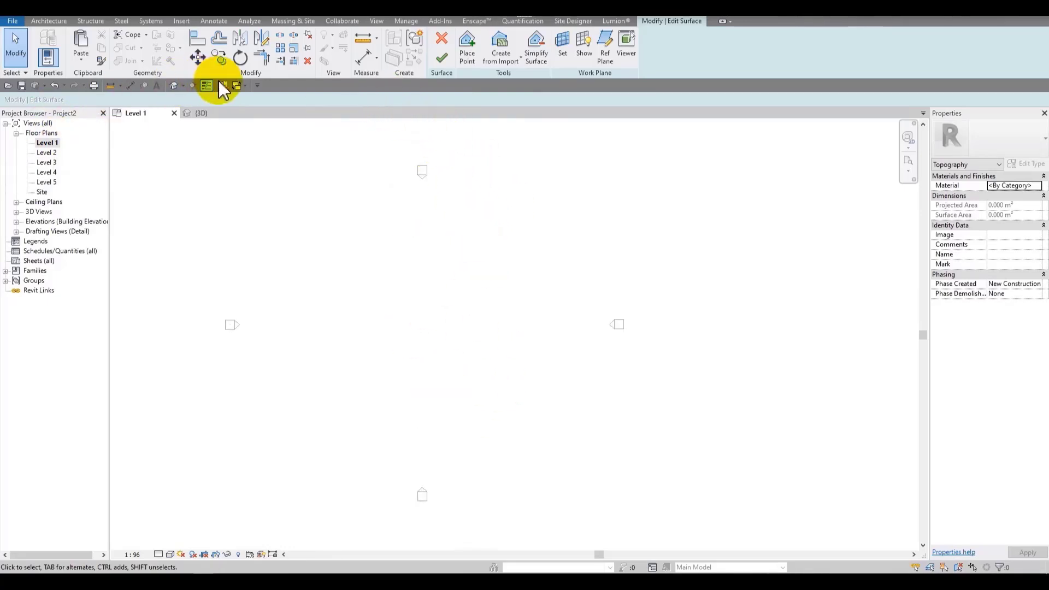
middle_click(486, 239)
middle_click(486, 239)
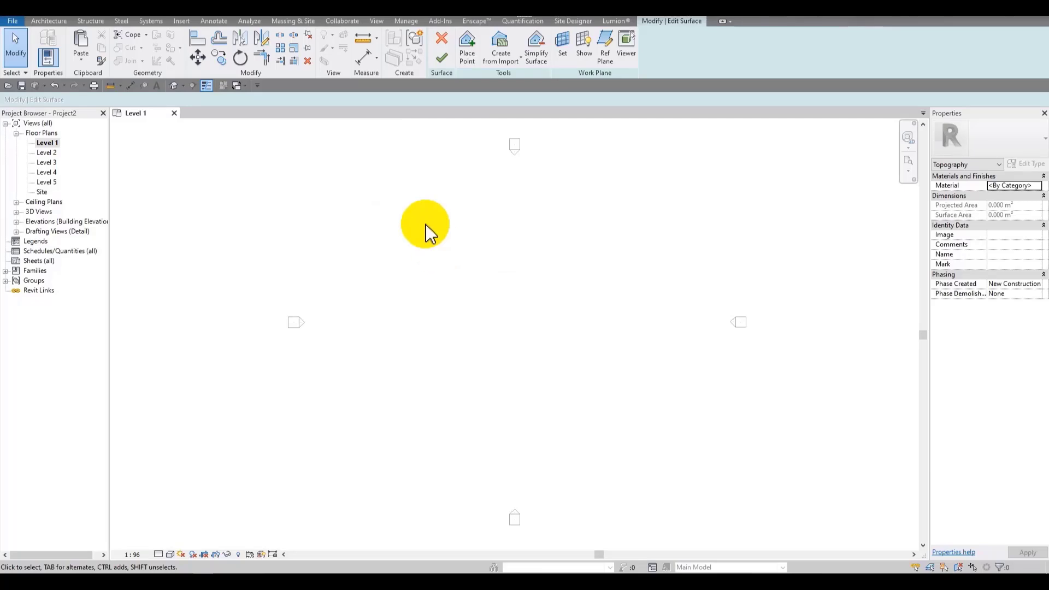
Check in the Level 1 visibility/graphic overrides that the Topography model category is switched on
key(v)
key(v)
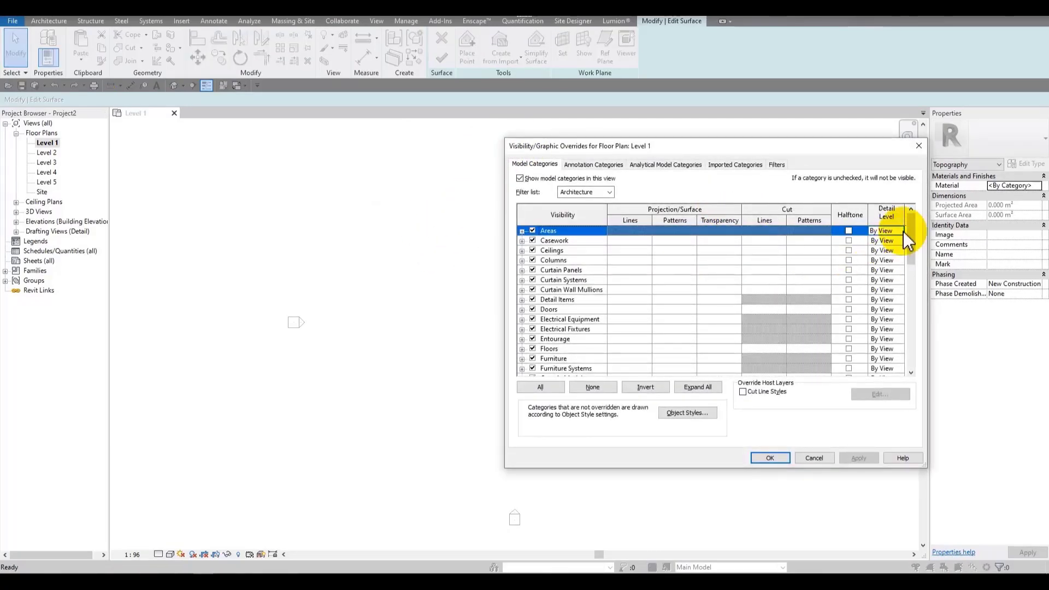
drag(640, 140, 427, 89)
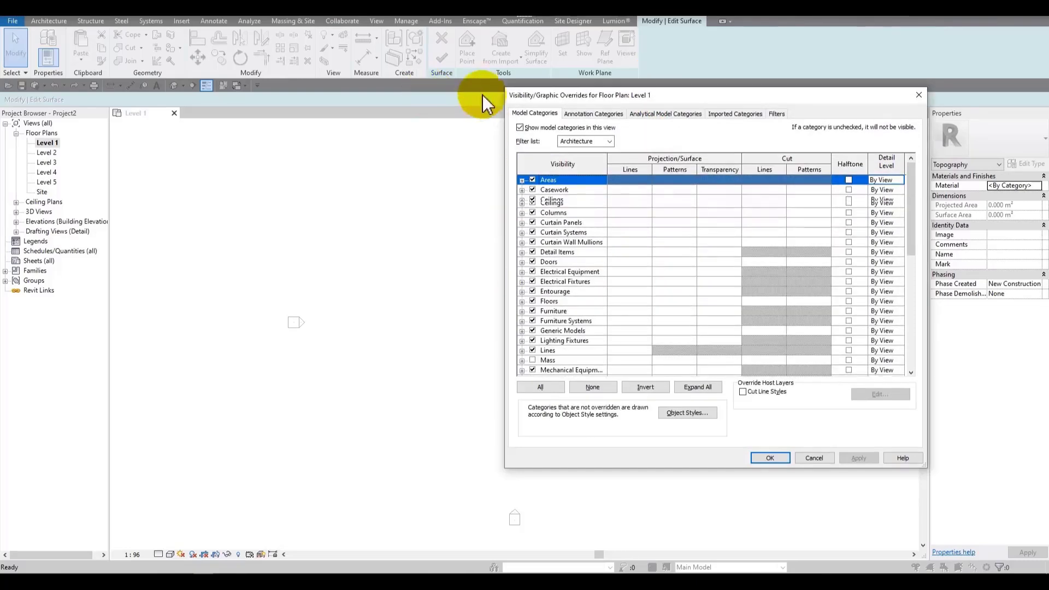
drag(552, 98, 367, 85)
drag(724, 174, 729, 351)
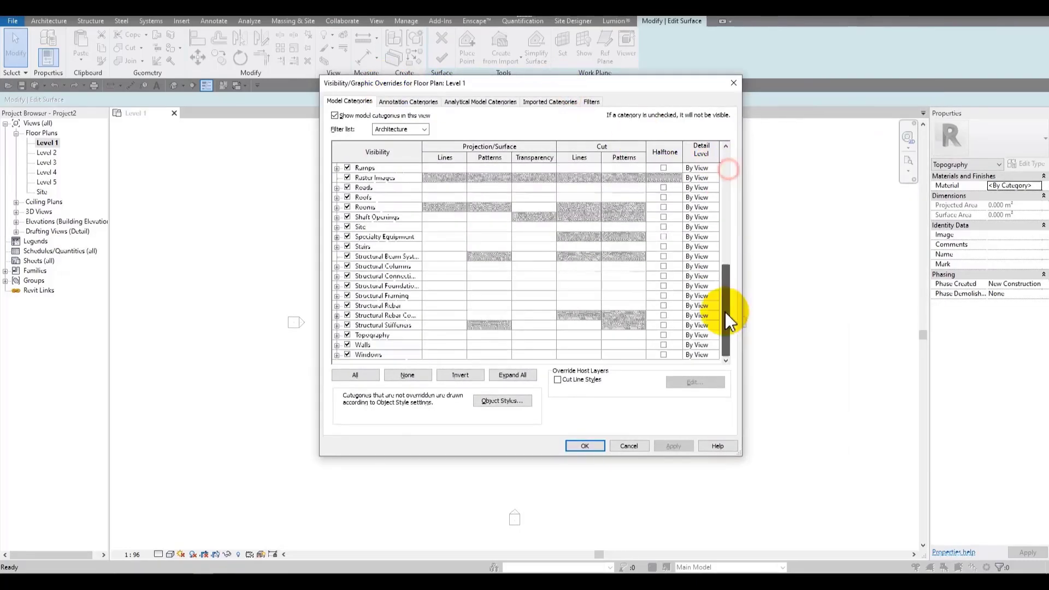
click(350, 336)
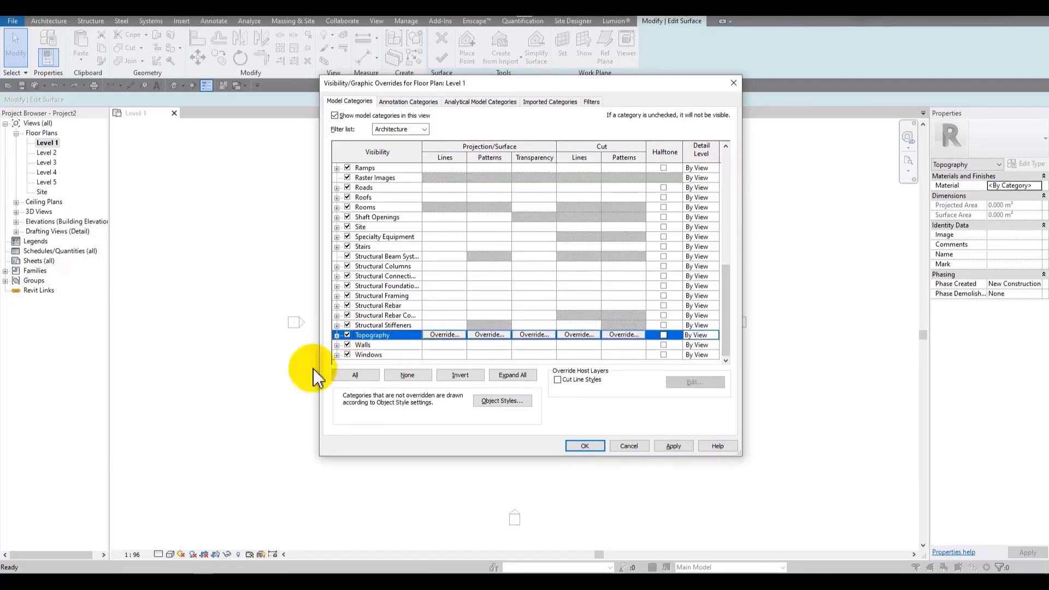
click(574, 447)
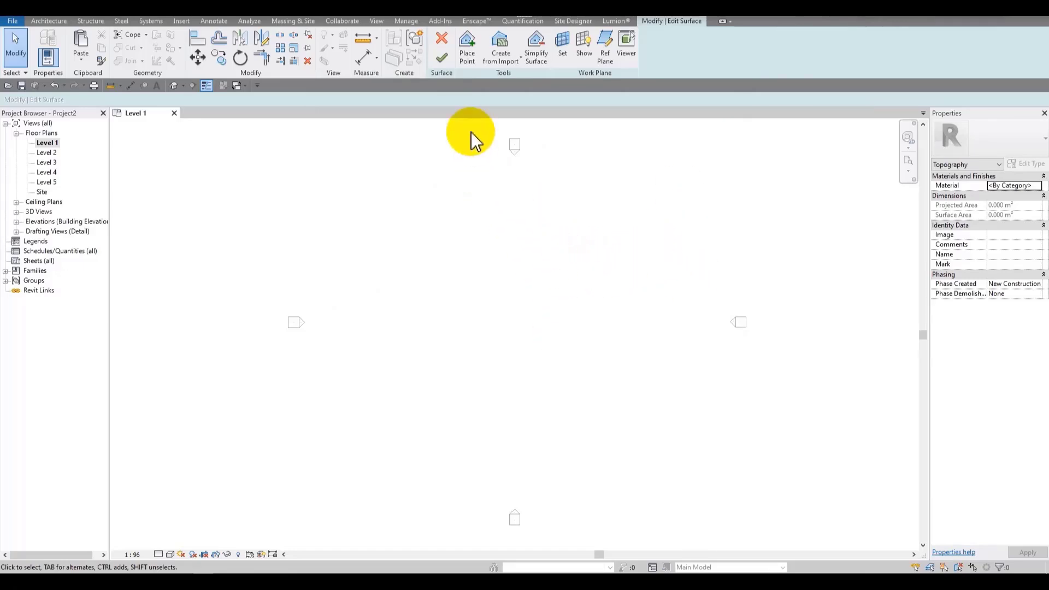
Place eight boundary points at 0 m absolute elevation, outlining a rounded toposurface of about 1000 m² between the elevation markers
click(468, 60)
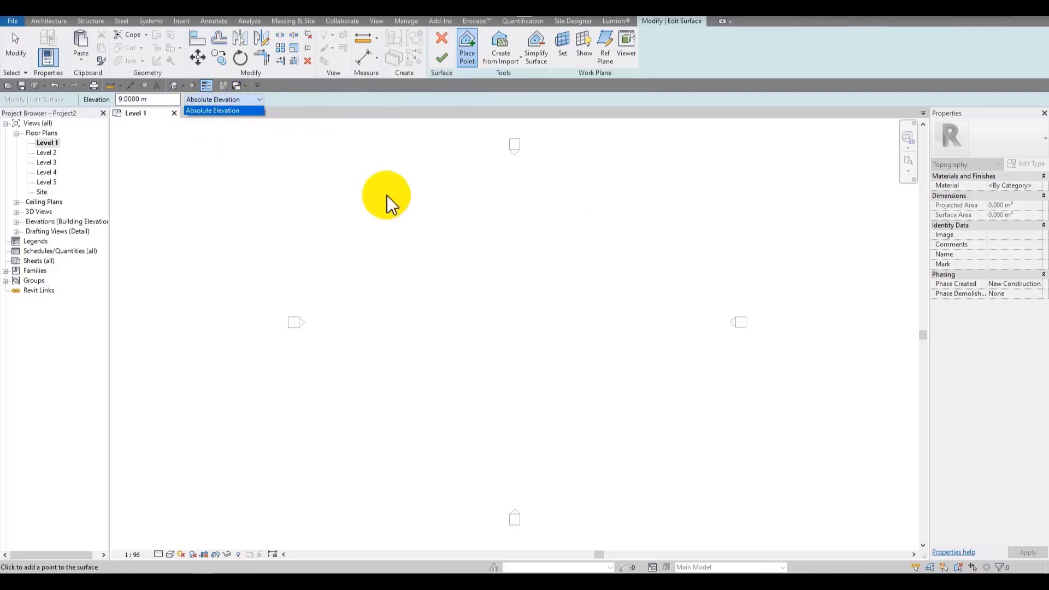
drag(159, 98, 82, 102)
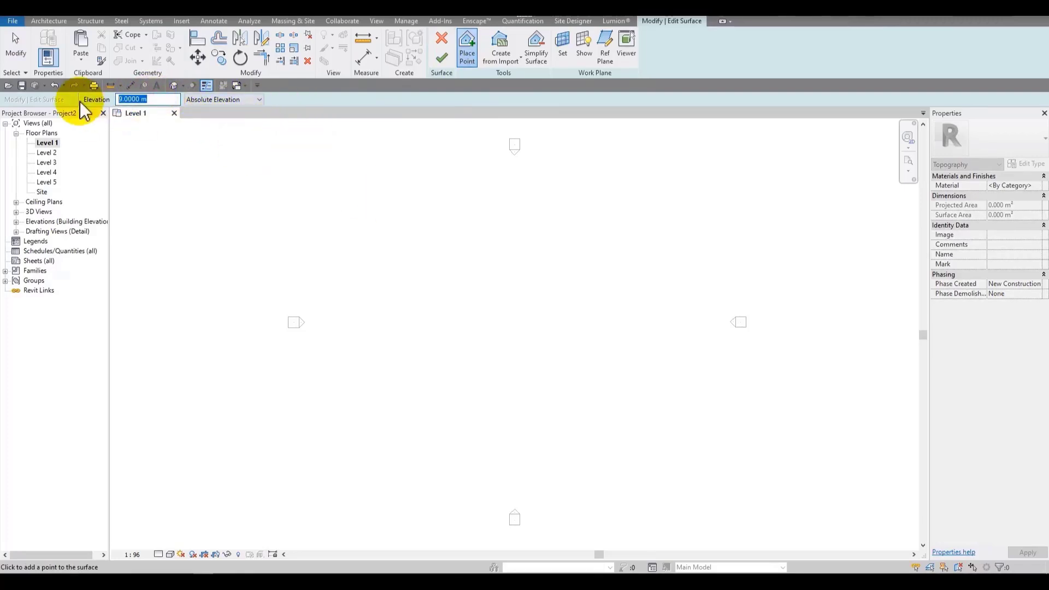
click(367, 254)
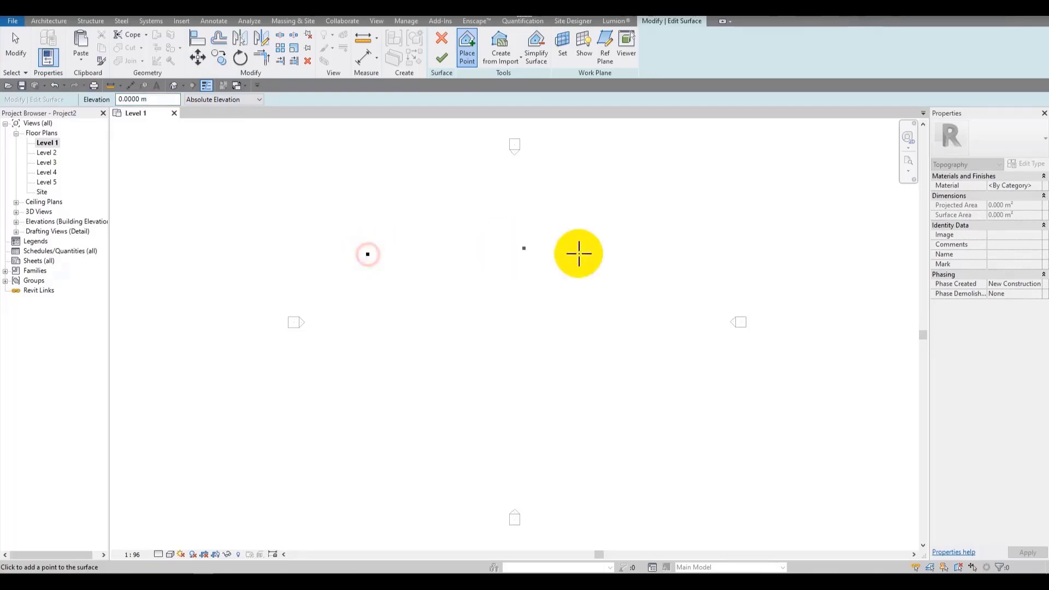
click(650, 255)
click(667, 434)
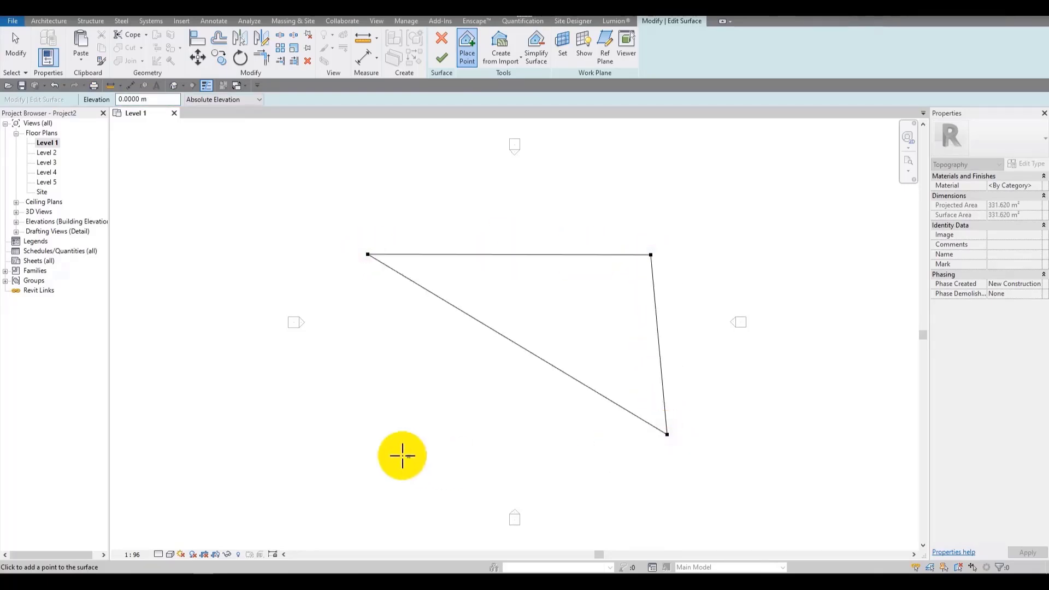
click(343, 443)
click(318, 327)
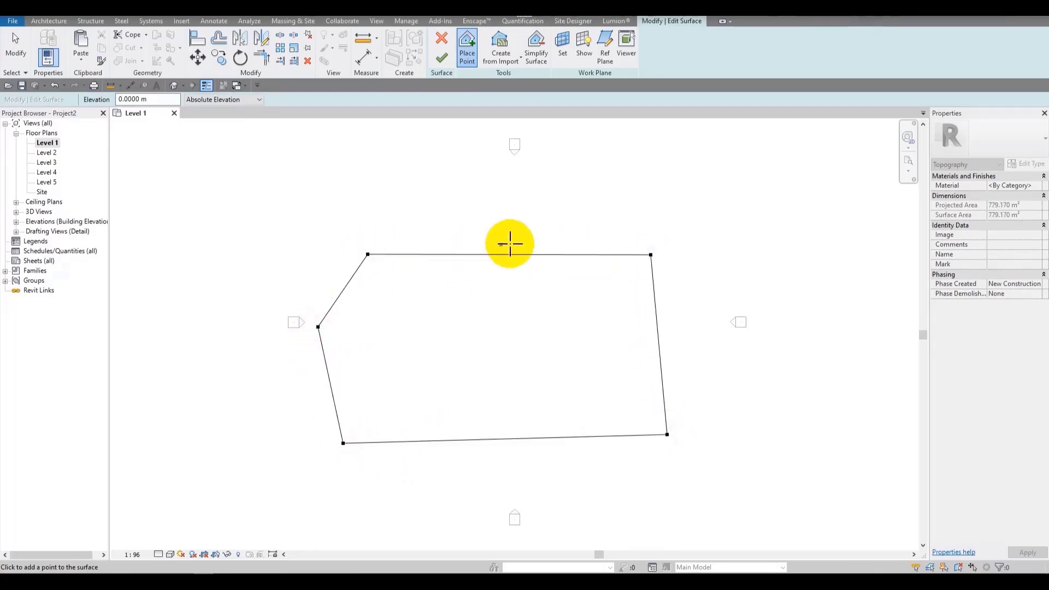
click(476, 492)
click(721, 326)
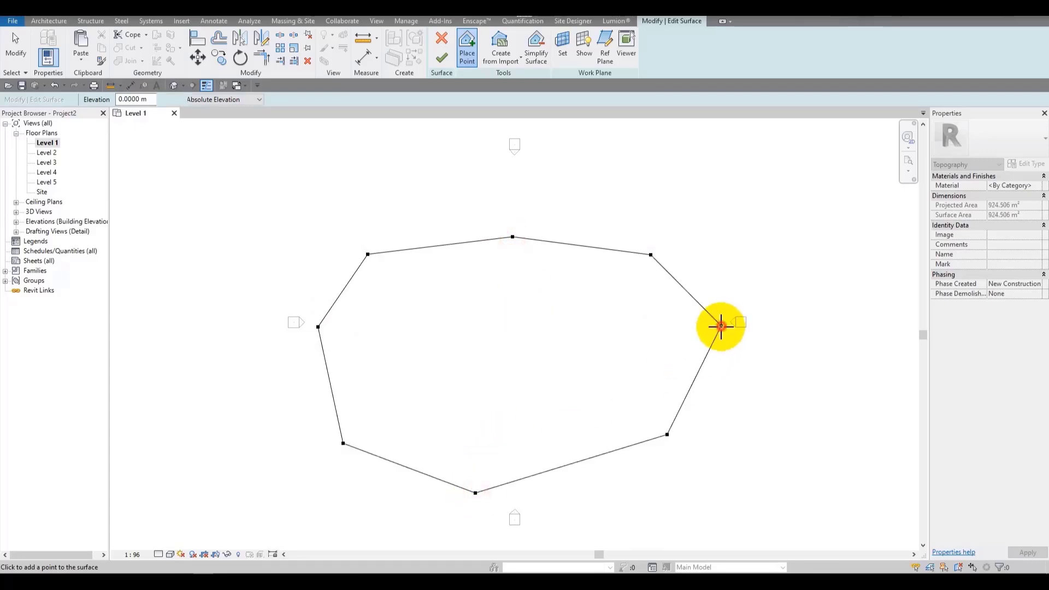
click(572, 244)
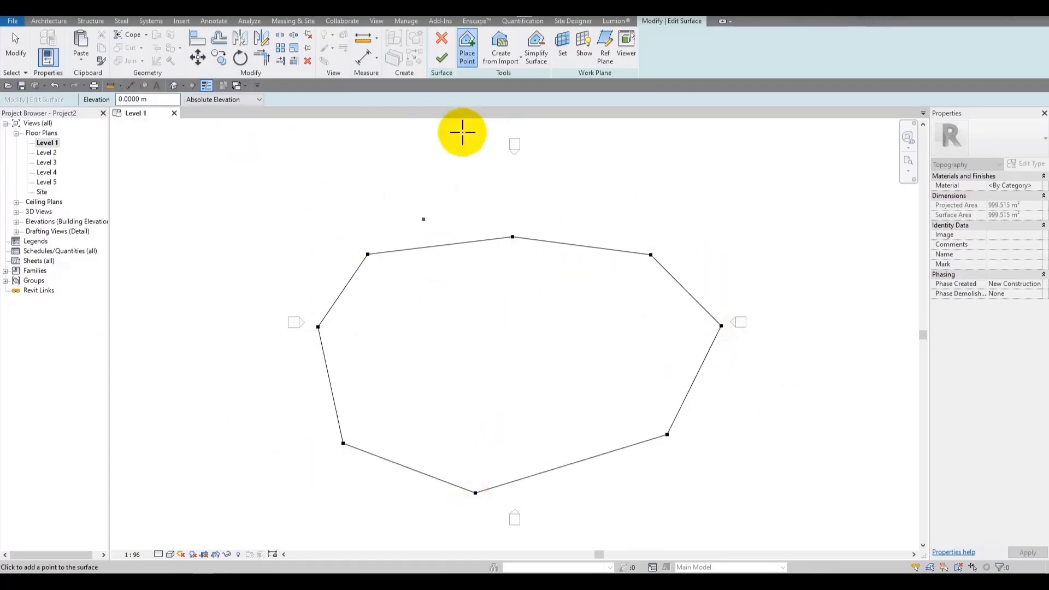
Place four interior points at 2.5 m absolute elevation inside the boundary, forming a raised four-sided plateau on the toposurface
scroll(497, 304, up, 3)
middle_drag(512, 288, 478, 250)
scroll(409, 248, up, 3)
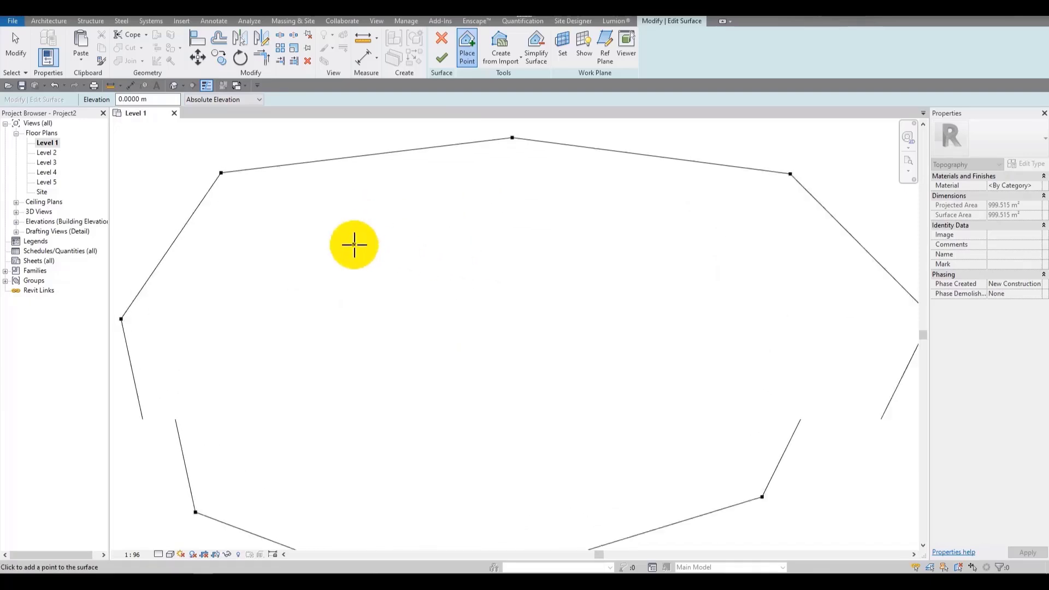
middle_drag(355, 245, 430, 215)
scroll(447, 232, down, 2)
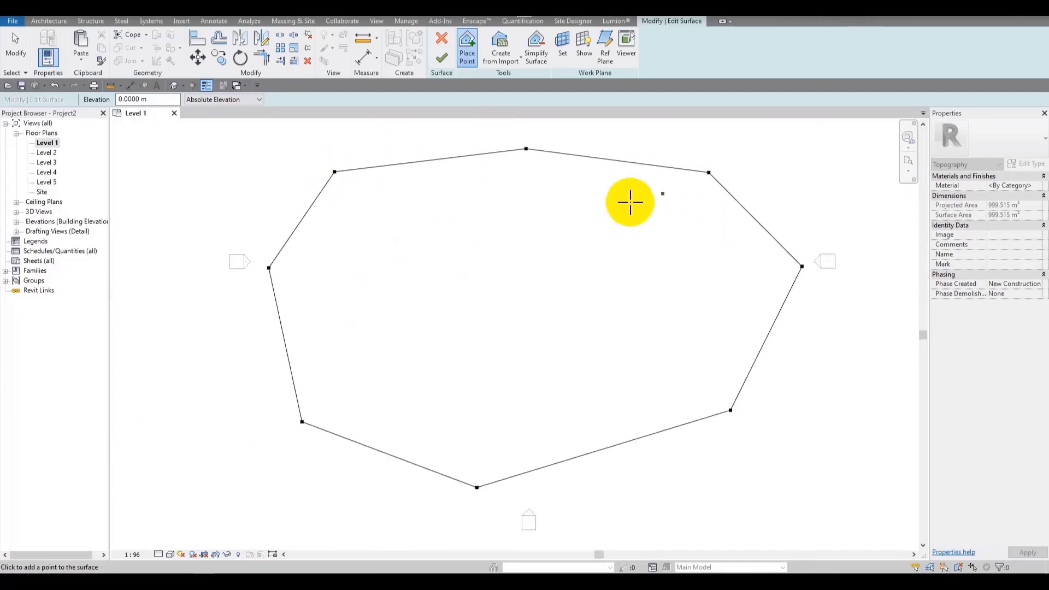
click(497, 224)
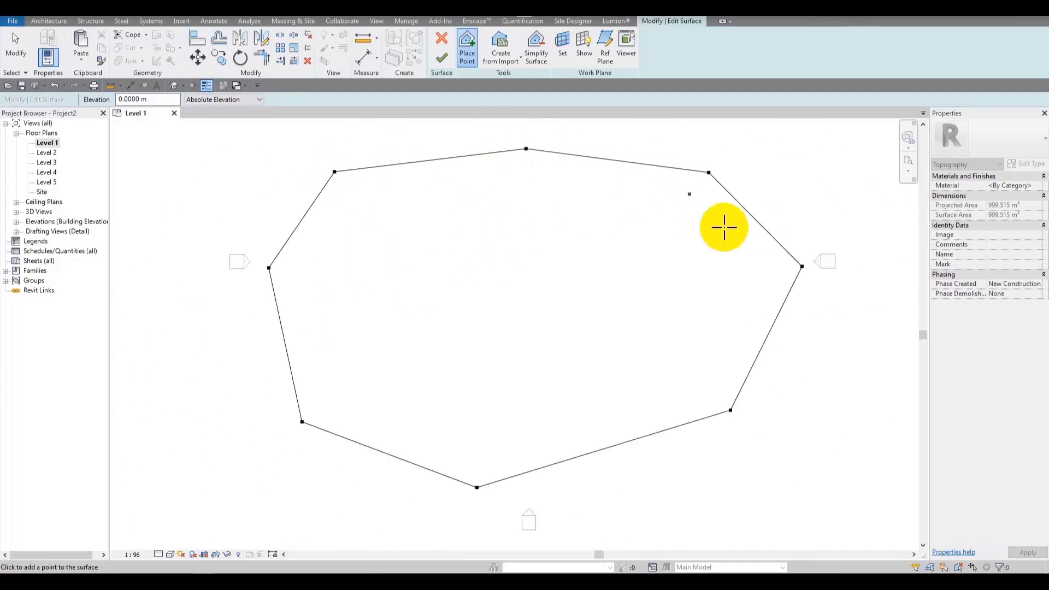
click(673, 272)
click(168, 99)
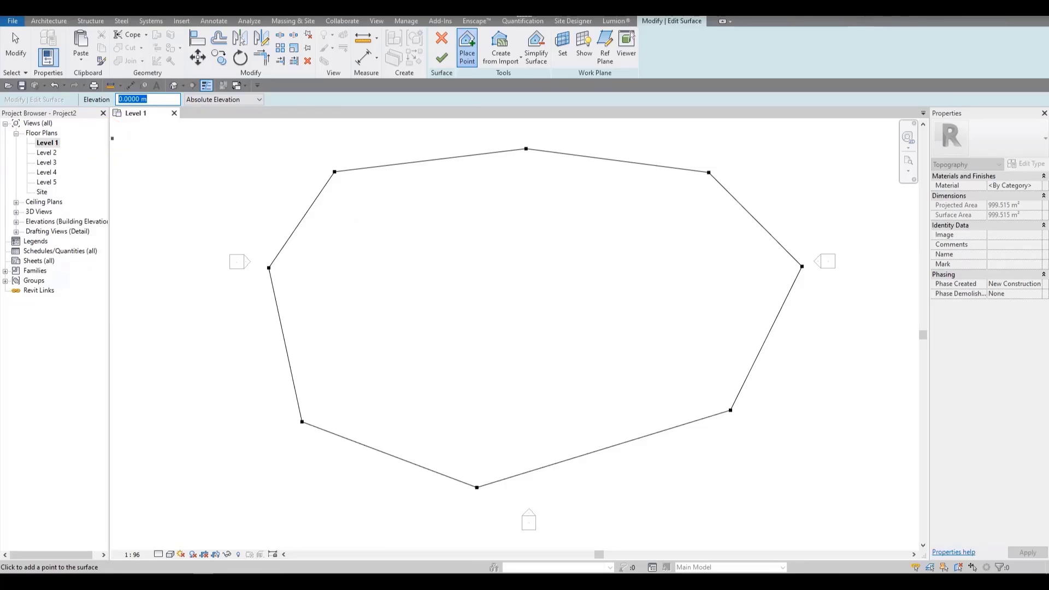
click(459, 236)
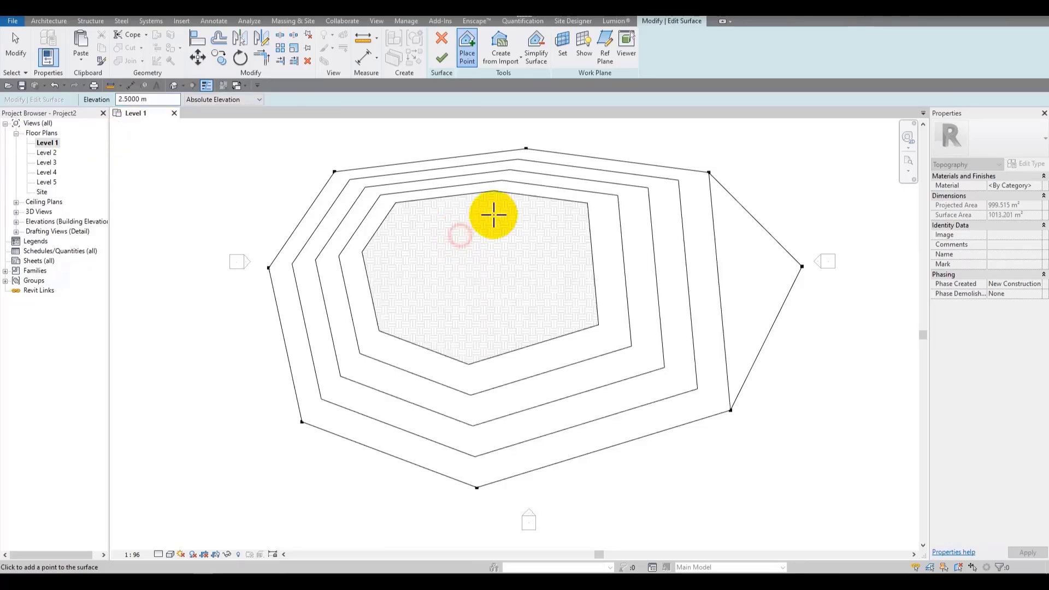
click(706, 320)
click(672, 356)
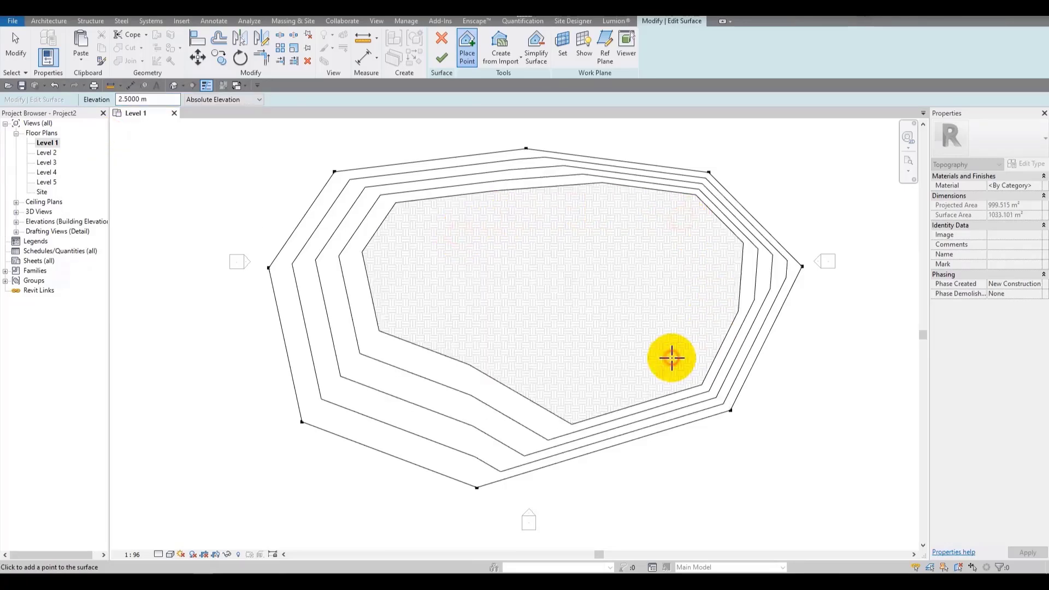
click(492, 375)
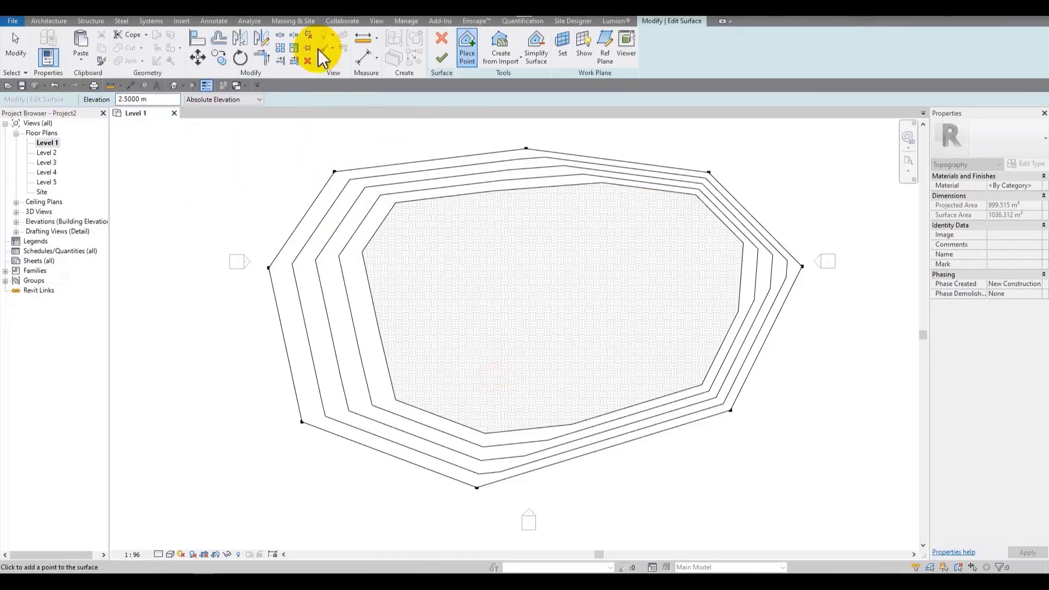
key(Escape)
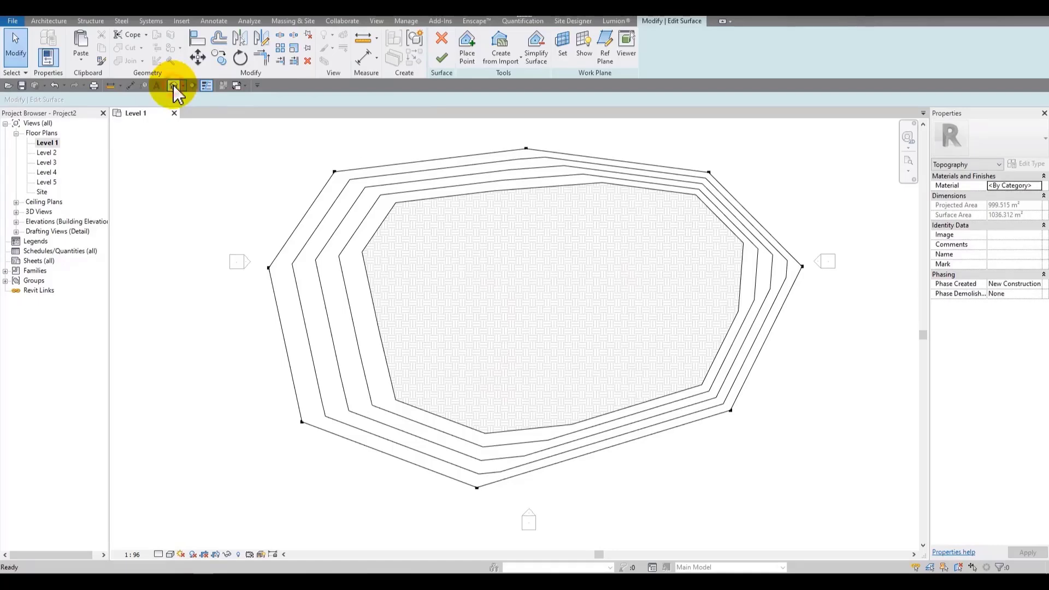
Open the 3D view and, looking from above, move the two western plateau points east to narrow the plateau
click(173, 86)
shift+middle_drag(519, 249, 837, 196)
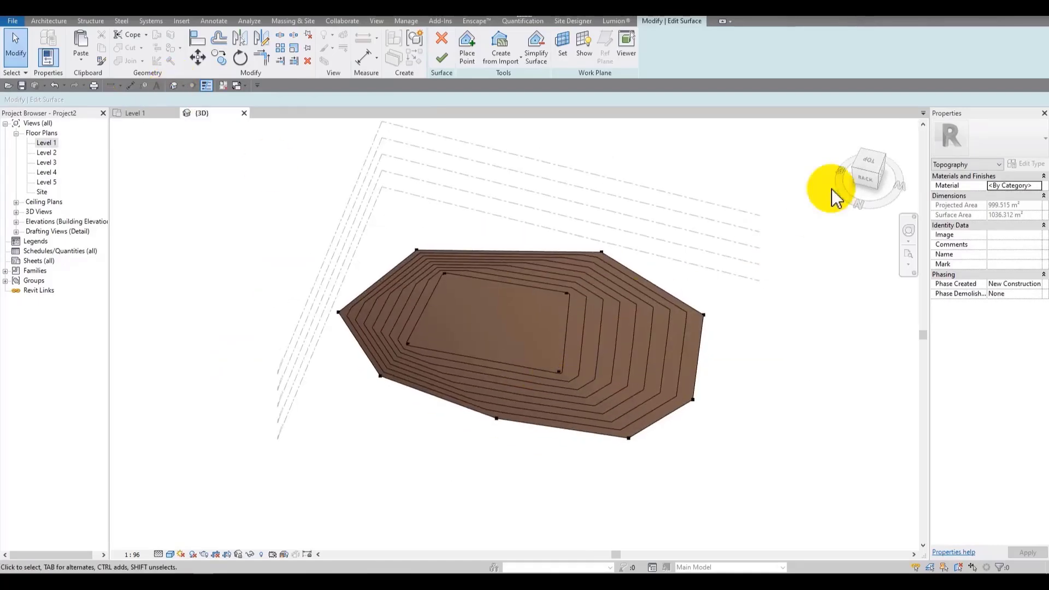
shift+middle_drag(763, 290, 376, 312)
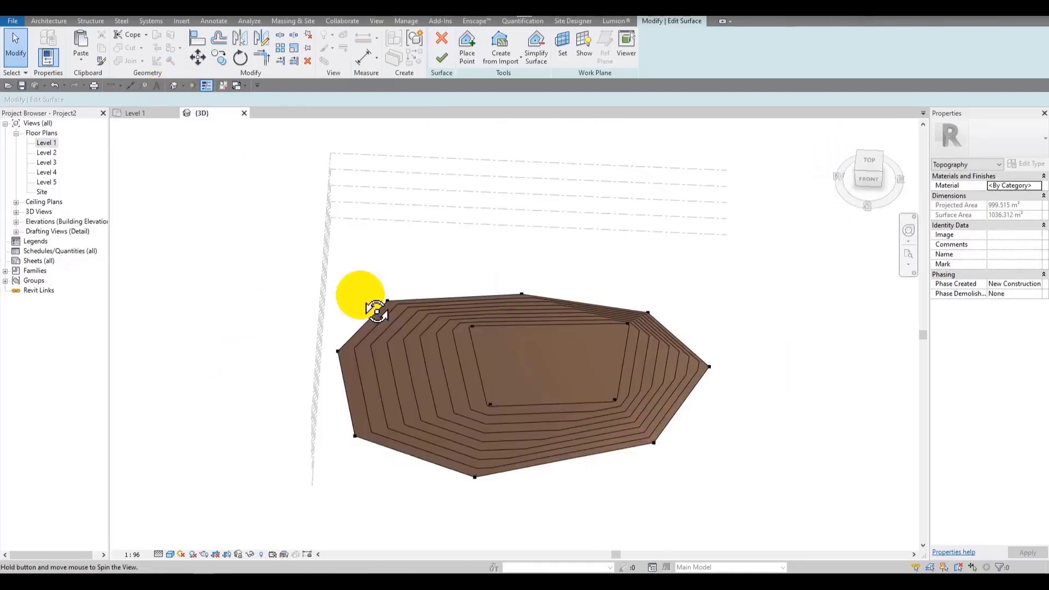
click(868, 162)
scroll(519, 337, up, 3)
middle_drag(490, 289, 417, 255)
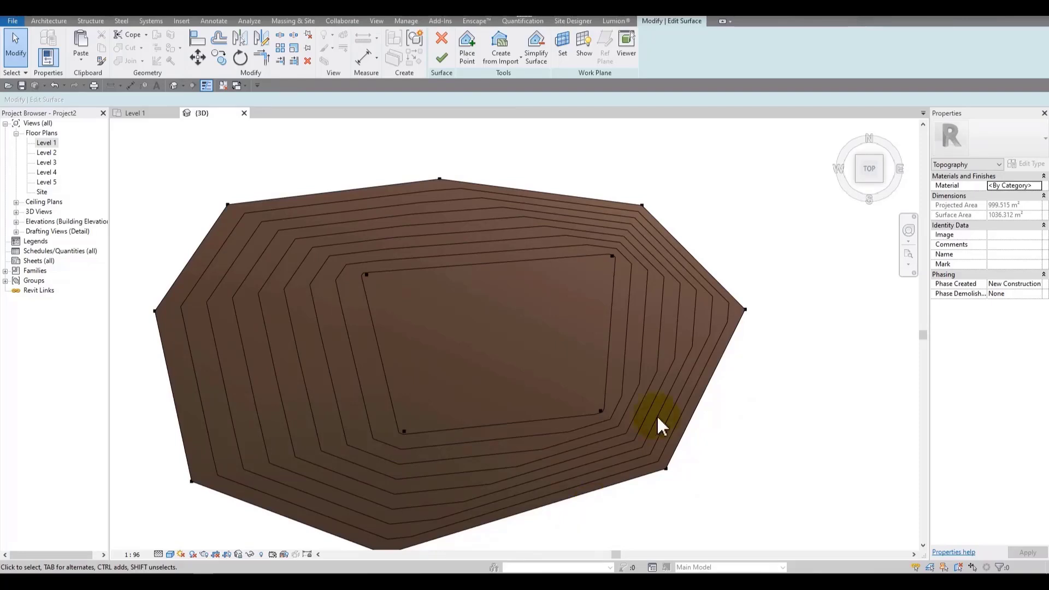
drag(344, 247, 501, 420)
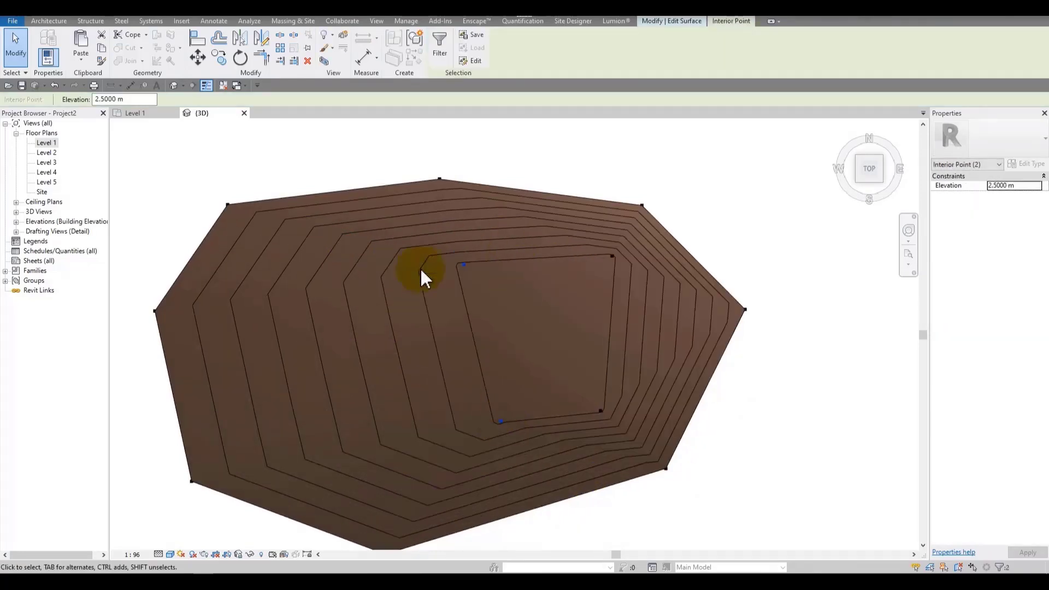
click(795, 248)
Check the slope against the levels from the front, then extend the southeast boundary corner of the toposurface outward
shift+middle_drag(754, 410, 862, 206)
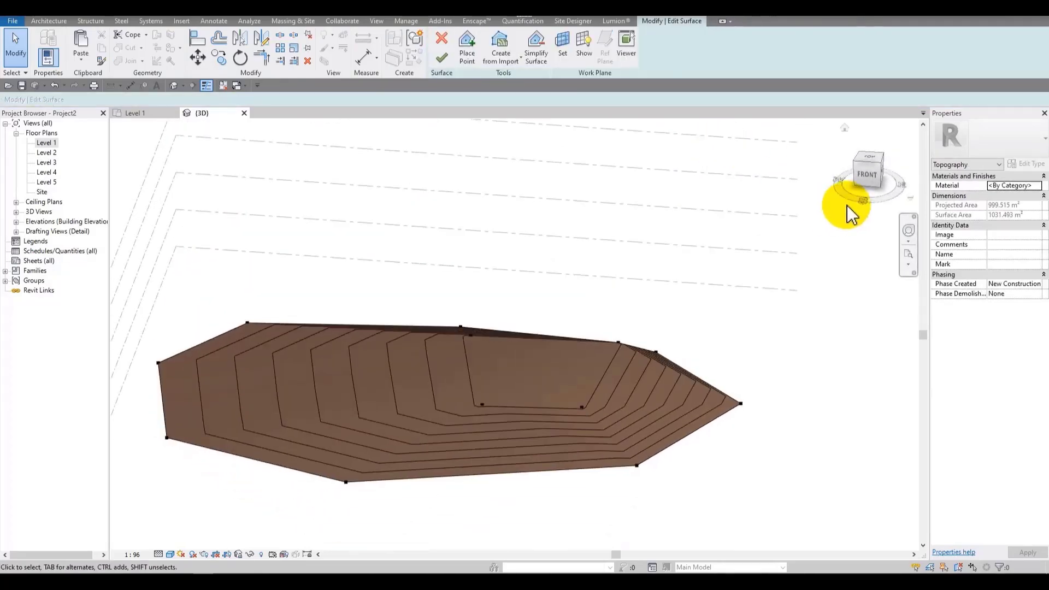
click(868, 174)
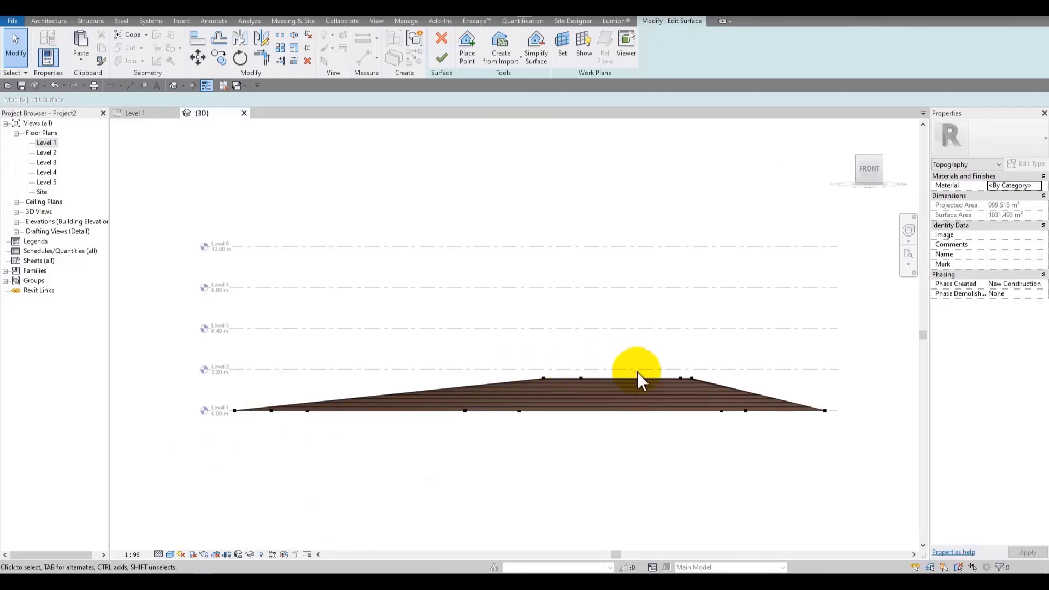
shift+middle_drag(759, 385, 819, 328)
click(867, 172)
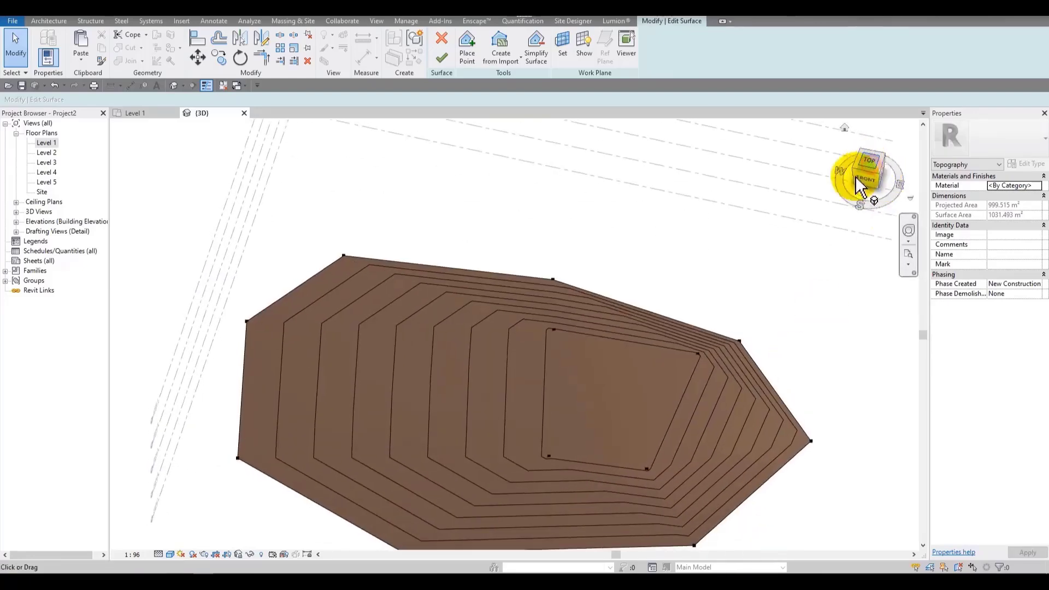
scroll(563, 377, up, 5)
middle_drag(568, 383, 519, 299)
scroll(528, 309, down, 2)
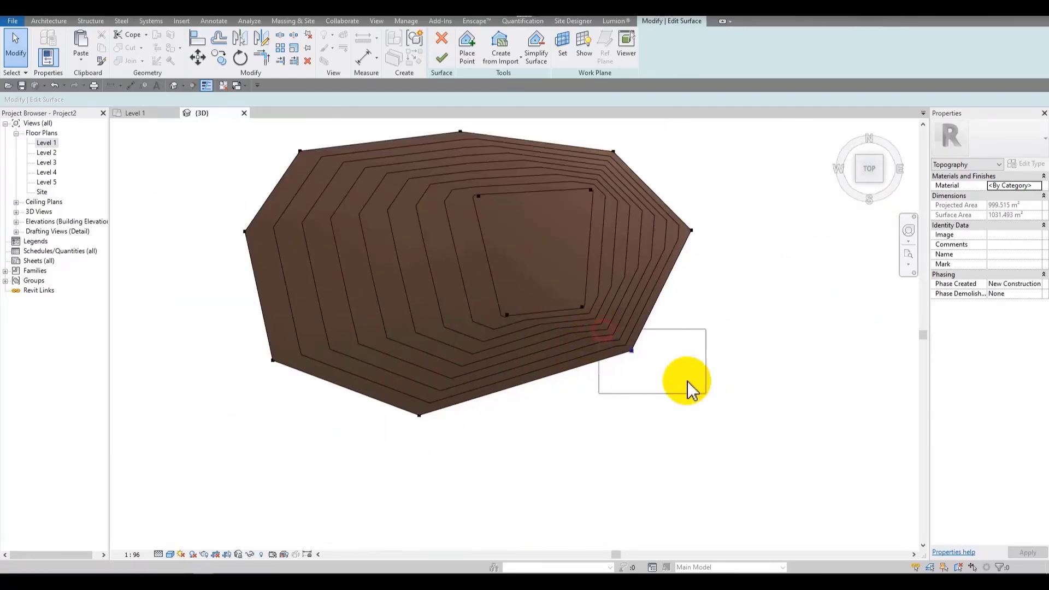
drag(688, 381, 706, 394)
drag(632, 351, 742, 458)
Try moving the two eastern plateau points out toward the surface's edge, and undo both moves
drag(562, 291, 611, 337)
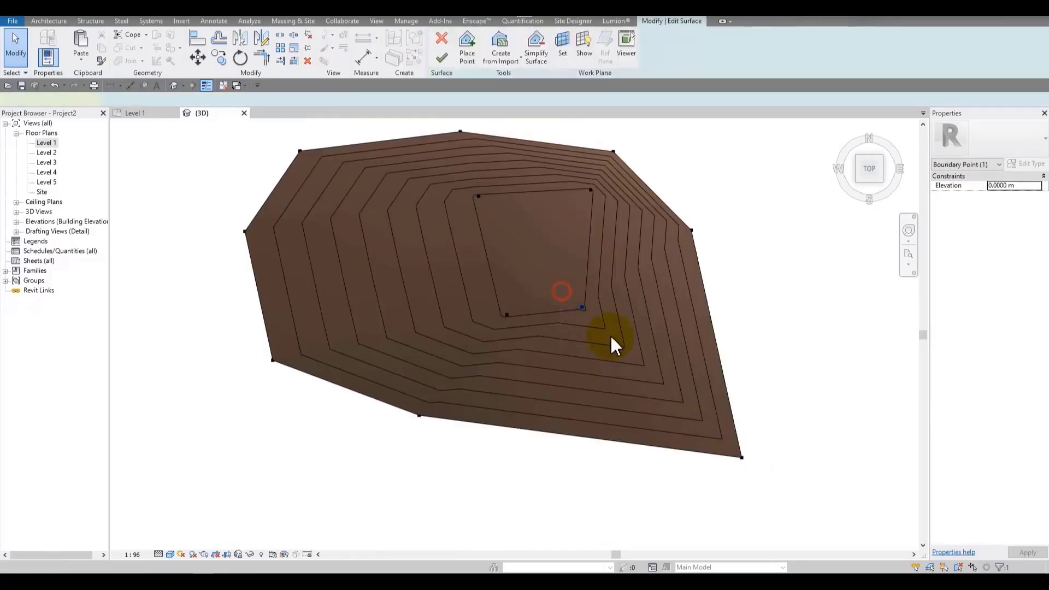
drag(581, 304, 741, 458)
drag(579, 176, 744, 257)
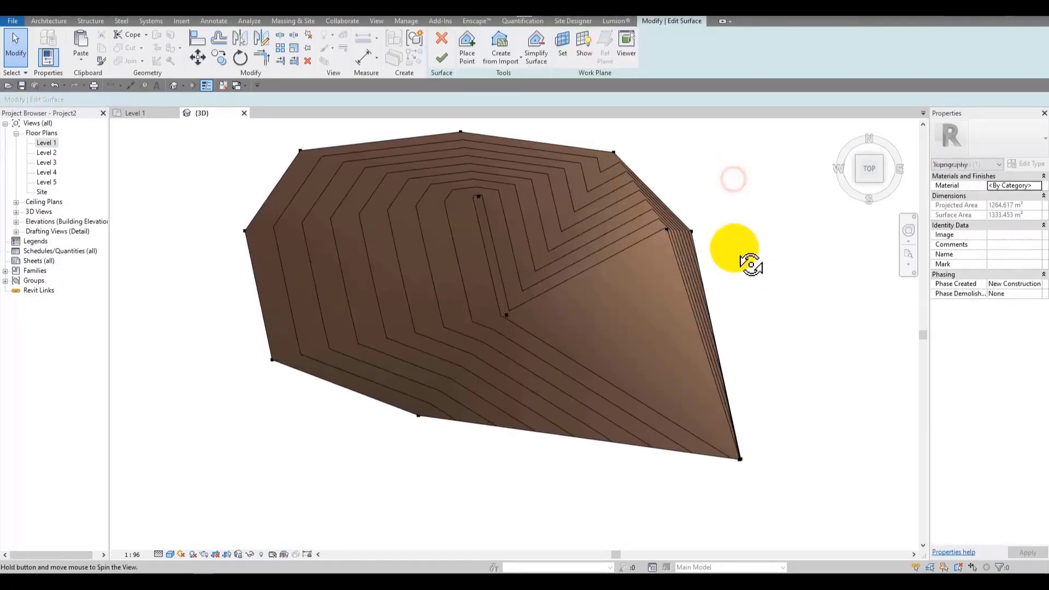
shift+middle_drag(745, 257, 674, 317)
key(ctrl+z)
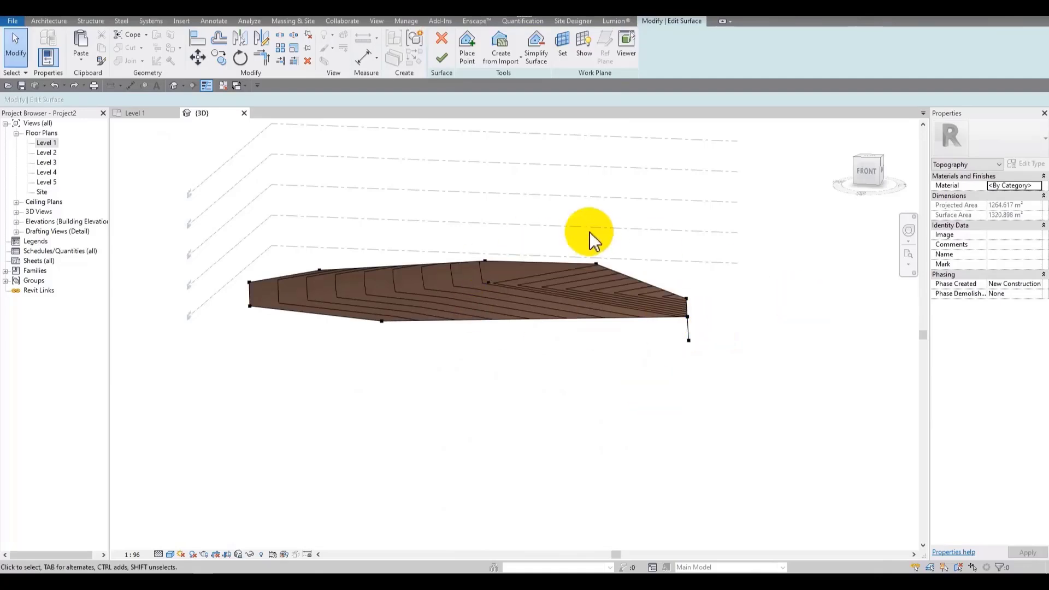
key(ctrl+z)
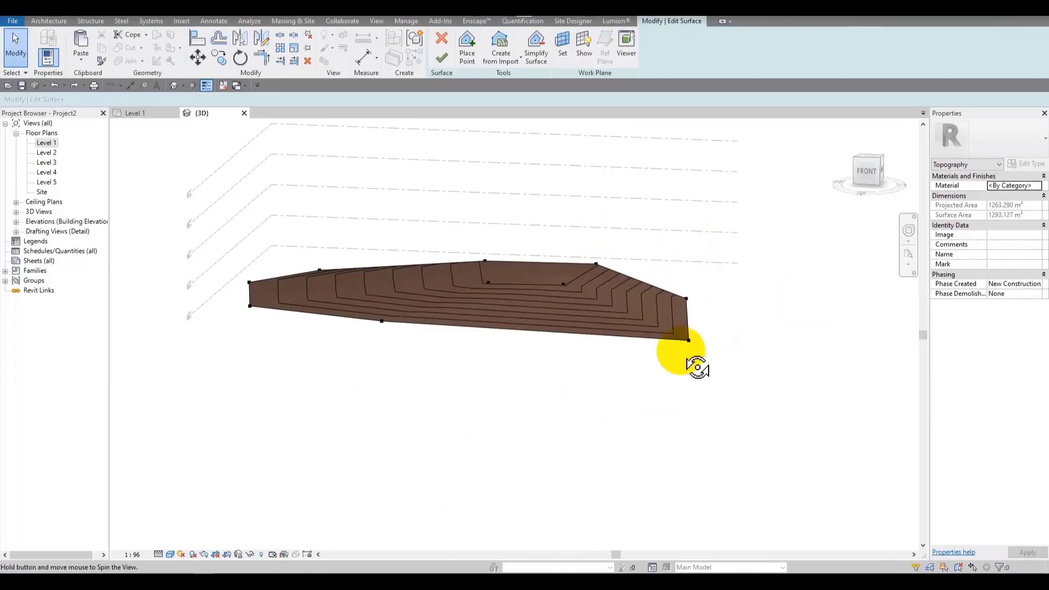
Place four interior points at 6 m absolute elevation inside the plateau to raise a steep summit
shift+middle_drag(686, 353, 690, 459)
click(868, 163)
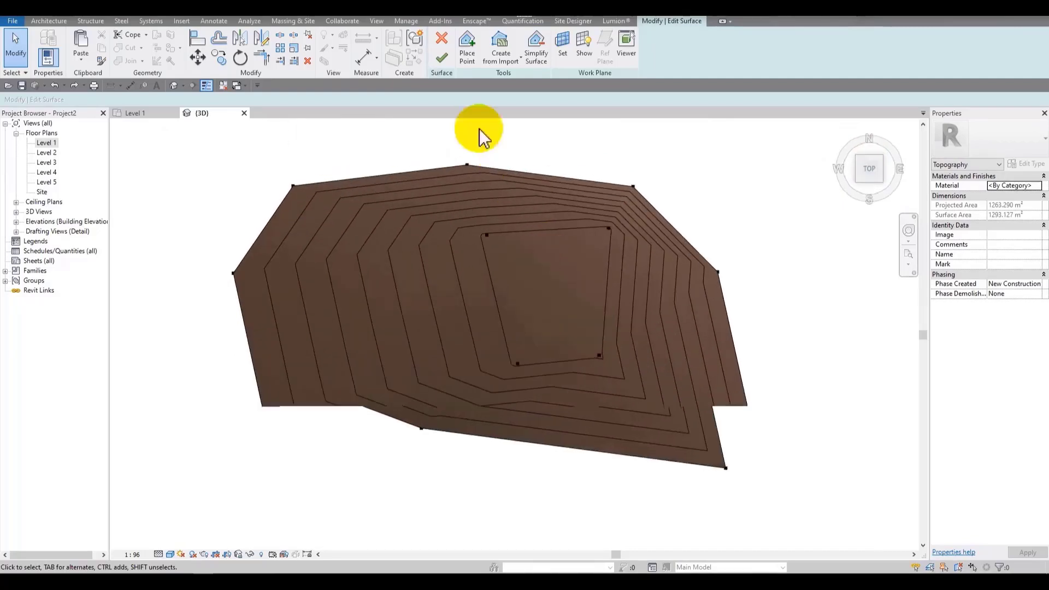
click(468, 47)
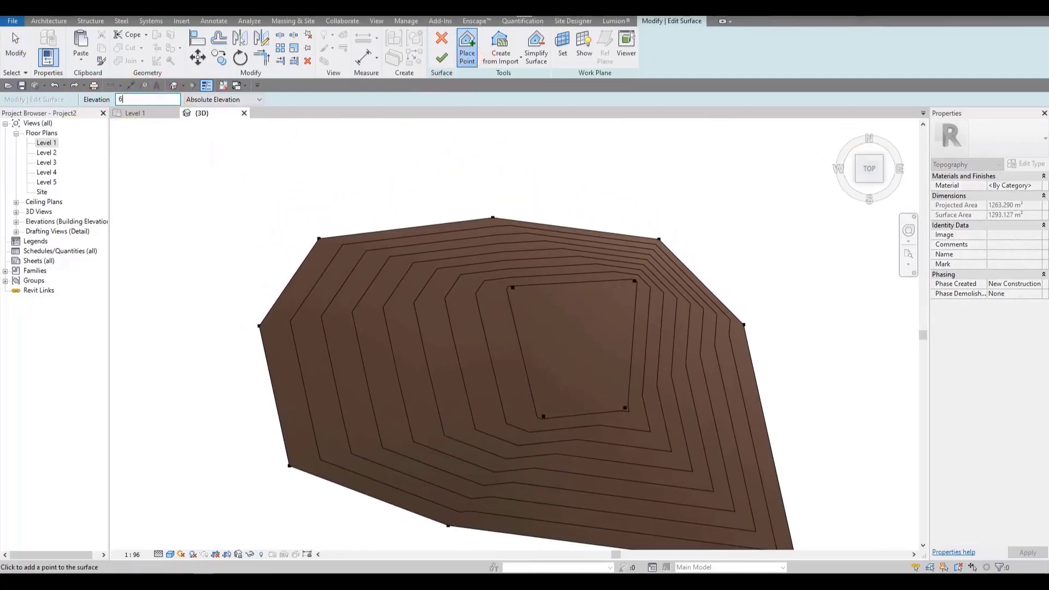
click(539, 317)
click(600, 317)
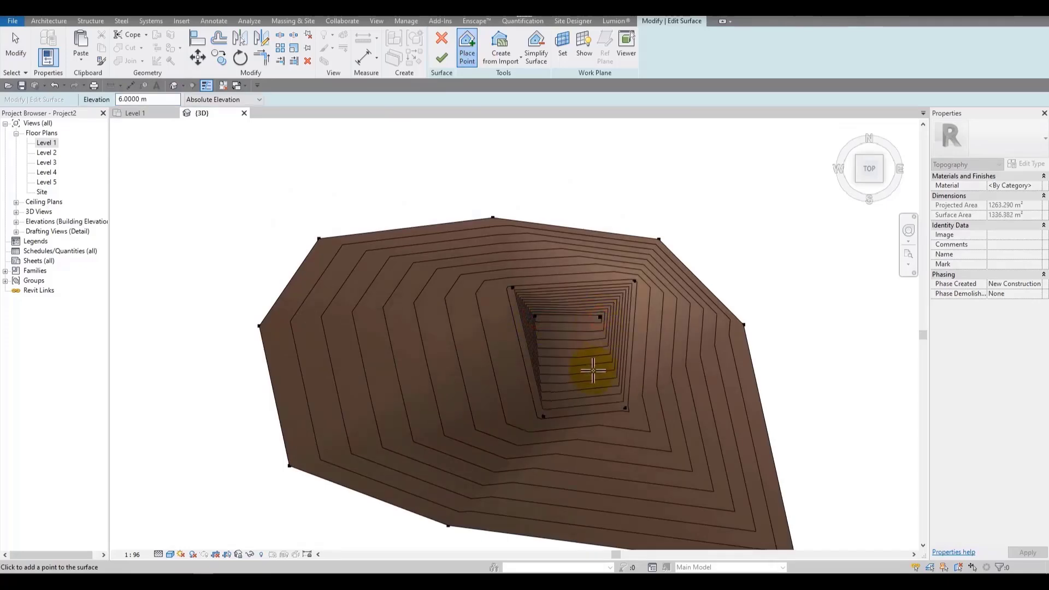
click(594, 375)
shift+middle_drag(463, 408, 479, 281)
scroll(543, 375, up, 2)
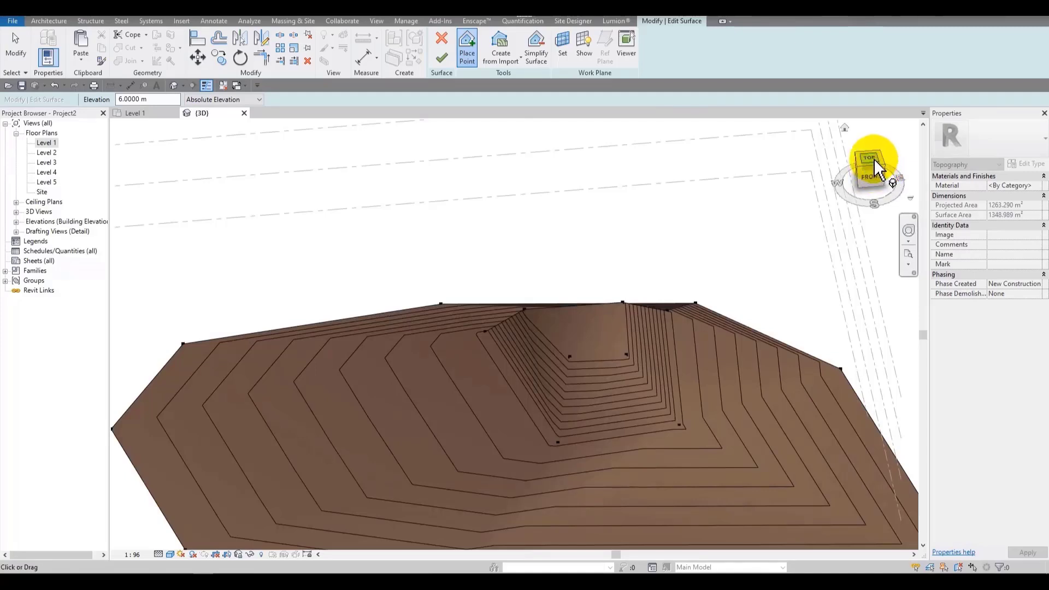
Place a ring of points at 4 m absolute elevation around the 6 m summit and end point placement
click(874, 161)
scroll(515, 345, up, 5)
scroll(600, 266, down, 4)
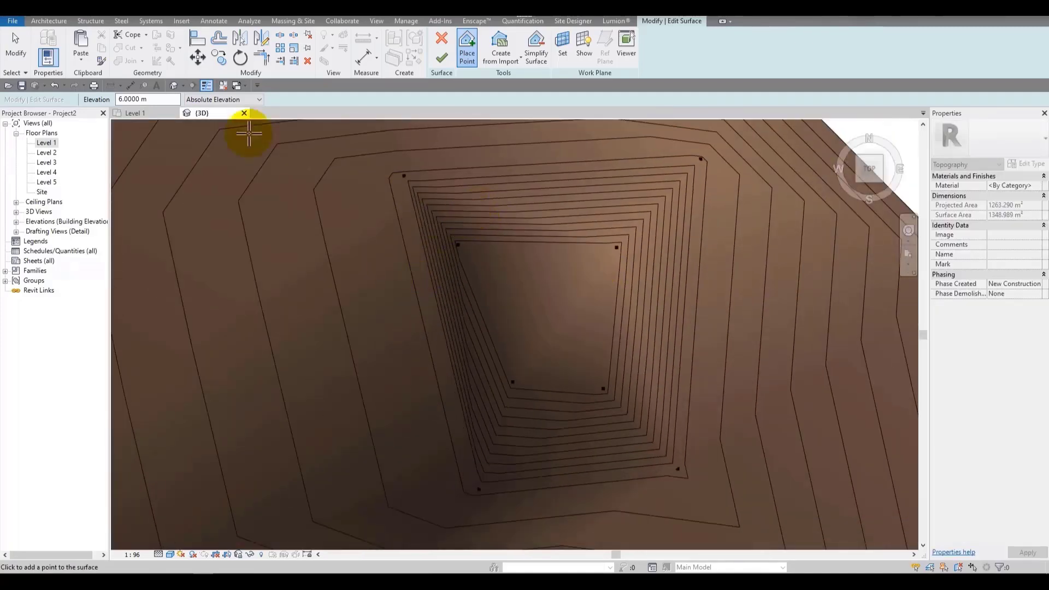
drag(161, 99, 100, 99)
text(4)
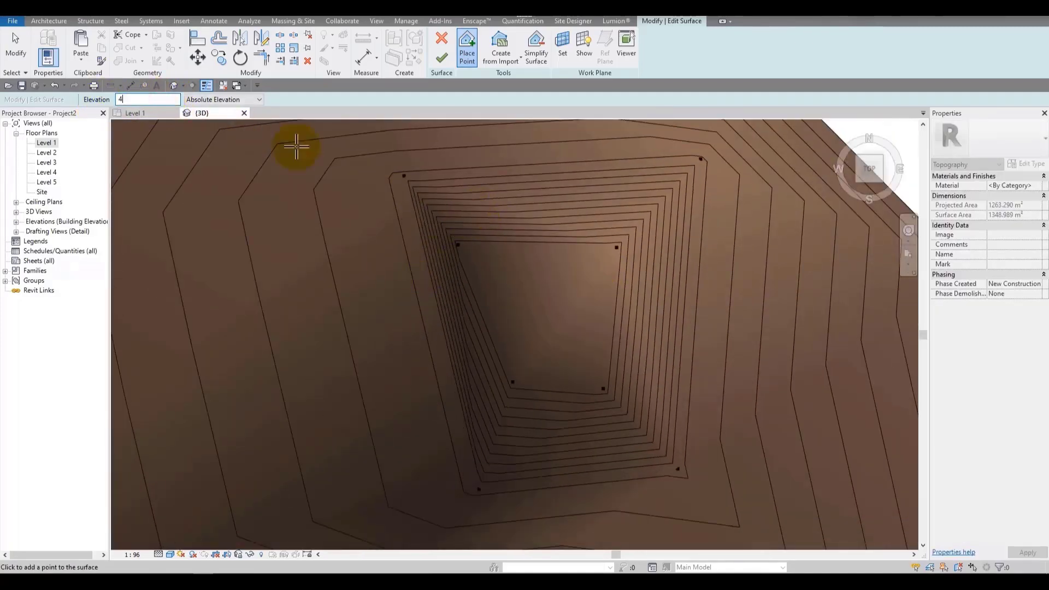
click(433, 191)
click(565, 196)
click(666, 222)
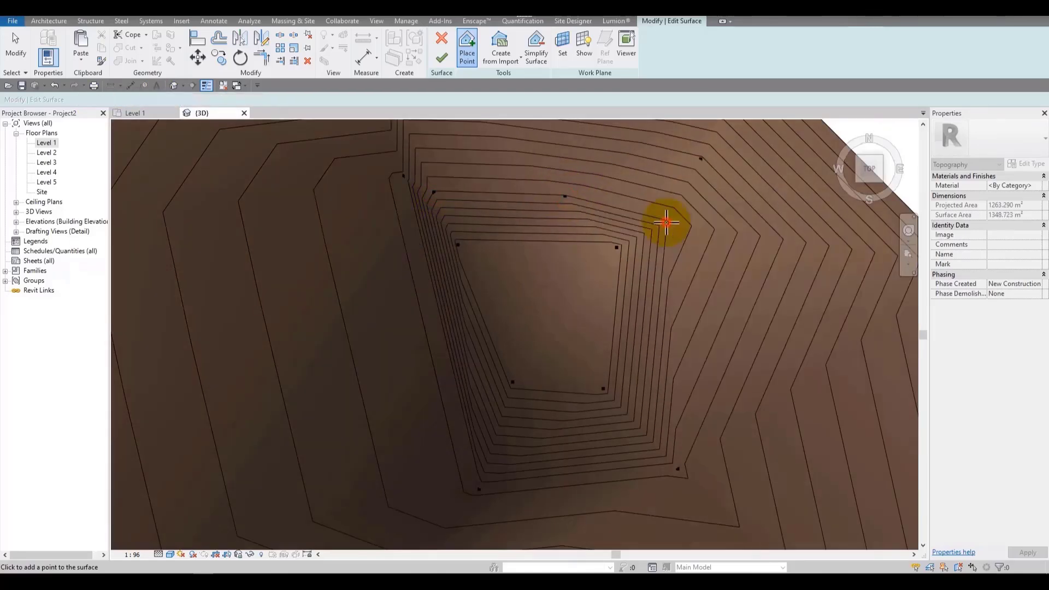
click(664, 316)
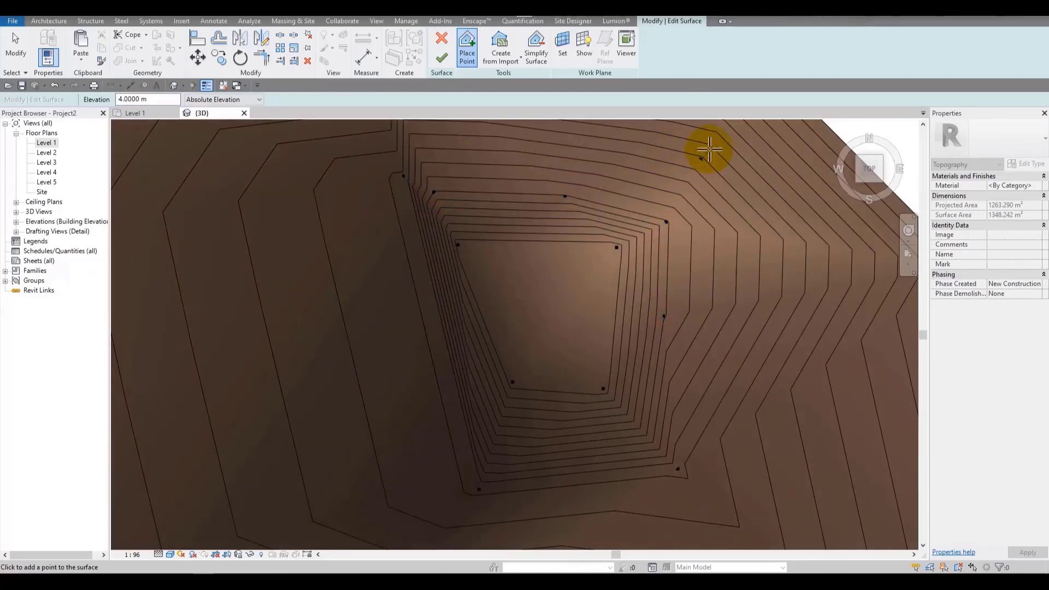
click(529, 458)
click(451, 405)
click(428, 277)
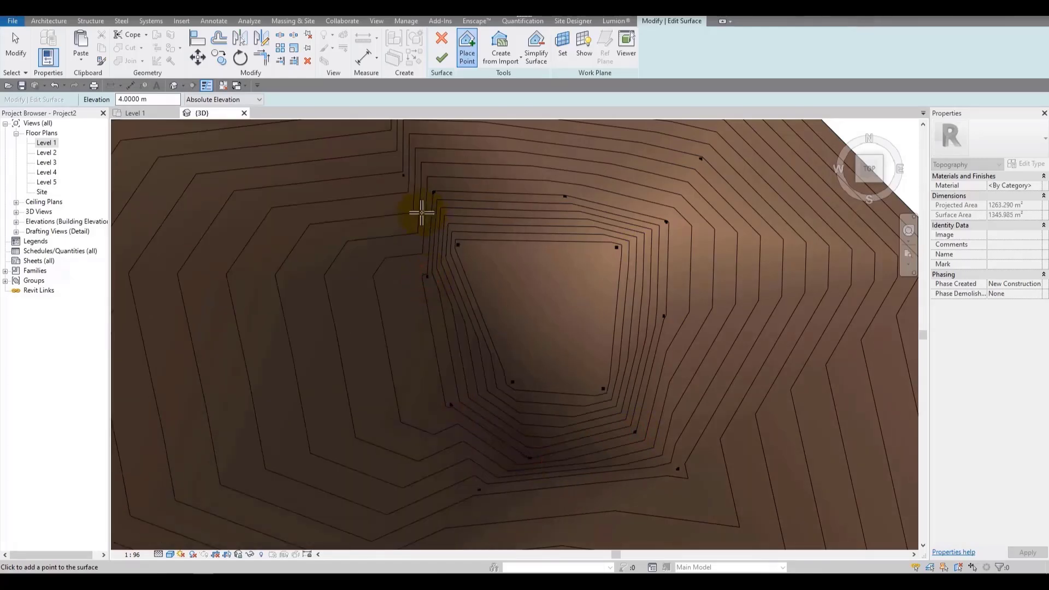
click(388, 212)
shift+middle_drag(393, 215, 767, 39)
scroll(459, 355, up, 3)
key(Escape)
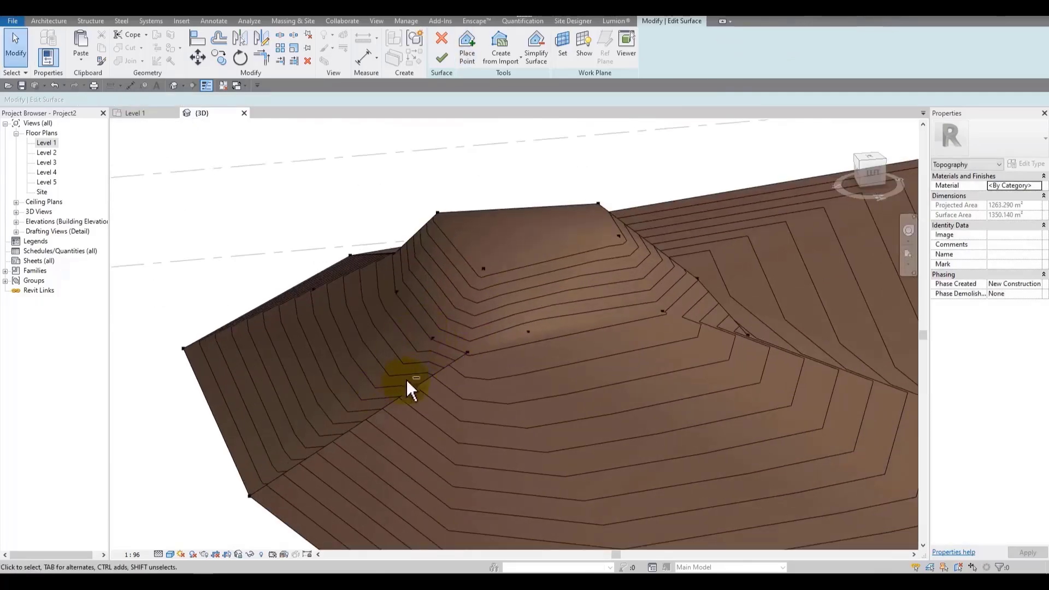
Move one interior point on the hill's side outward to reshape that slope
shift+middle_drag(406, 380, 470, 384)
click(525, 406)
drag(524, 406, 561, 447)
shift+middle_drag(561, 448, 444, 339)
click(761, 462)
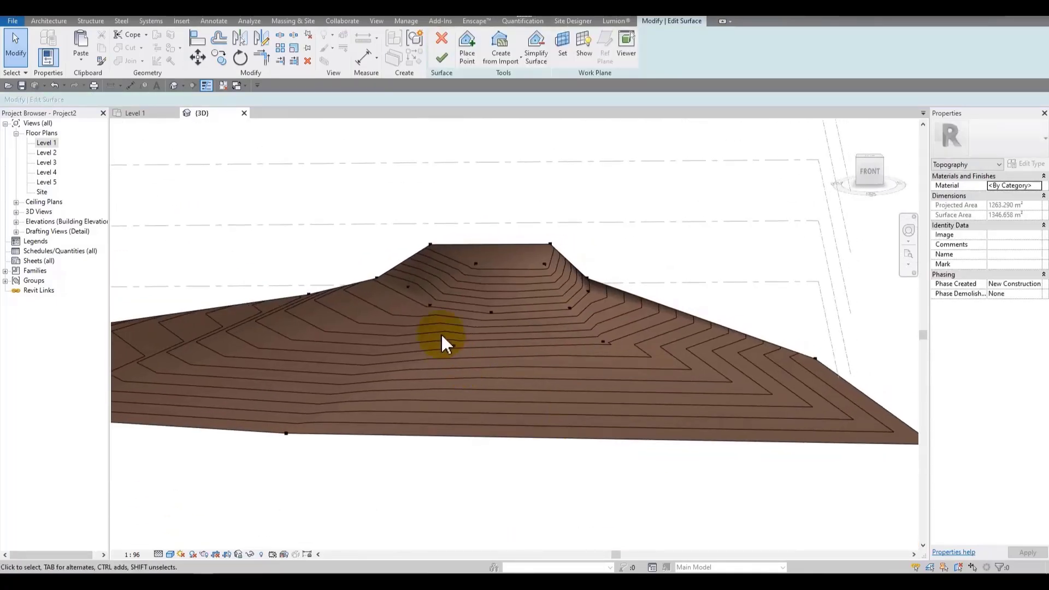
Spread the hill's south face by moving two 4 m points and the two southern 2.5 m points outward
drag(453, 345, 448, 382)
click(424, 298)
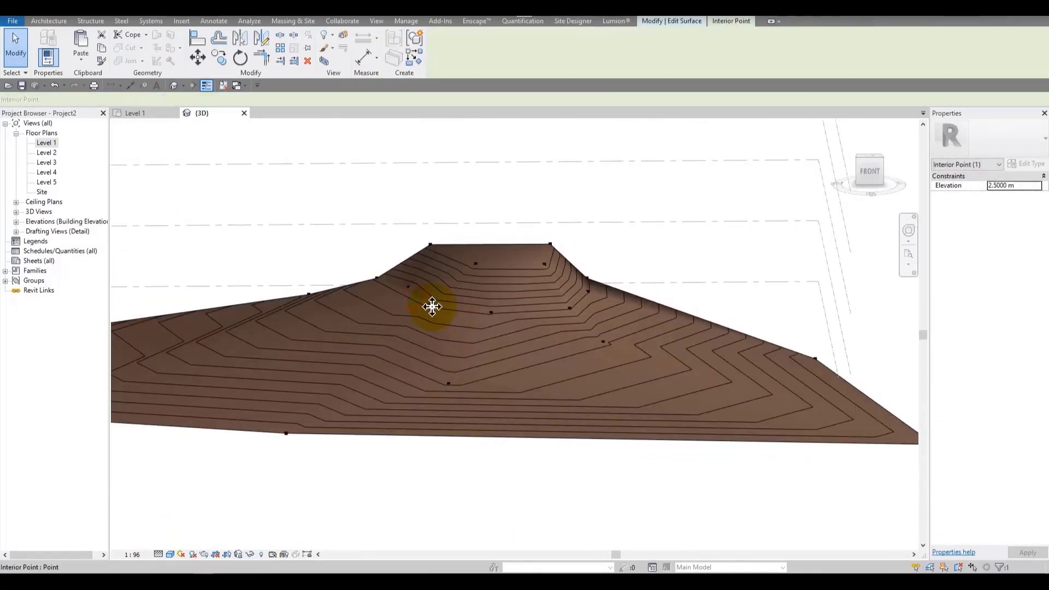
drag(431, 305, 421, 332)
drag(506, 323, 520, 334)
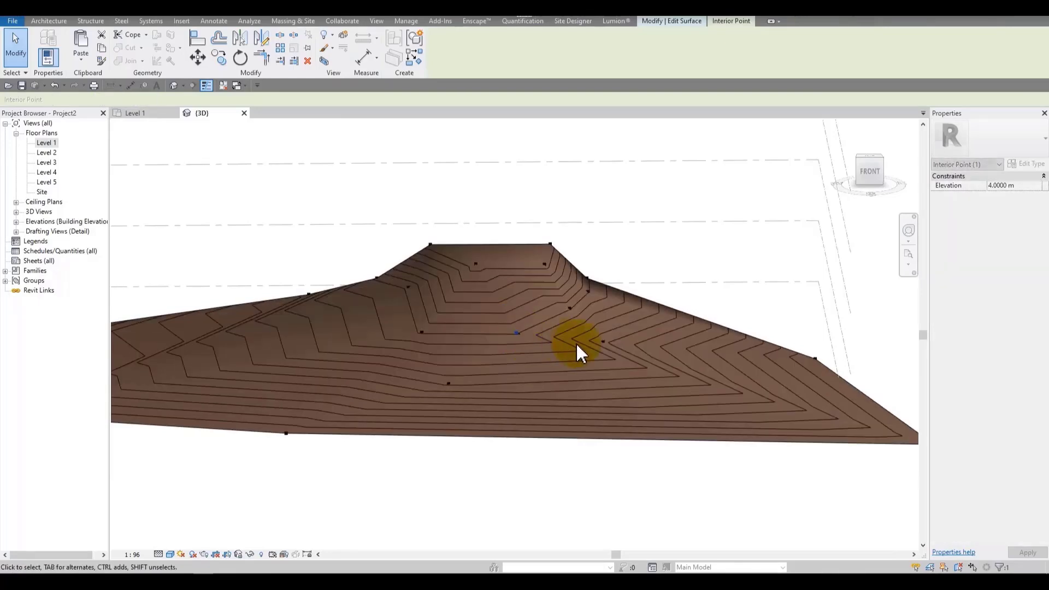
drag(587, 334, 626, 359)
drag(604, 341, 655, 349)
click(588, 451)
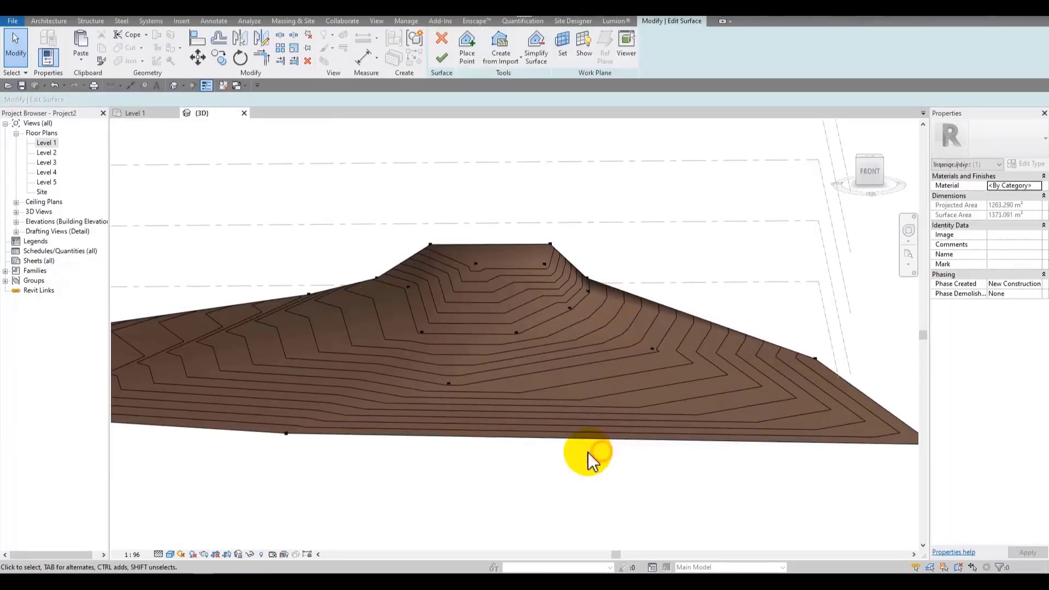
scroll(588, 451, down, 3)
shift+middle_drag(588, 451, 580, 519)
middle_drag(579, 370, 626, 259)
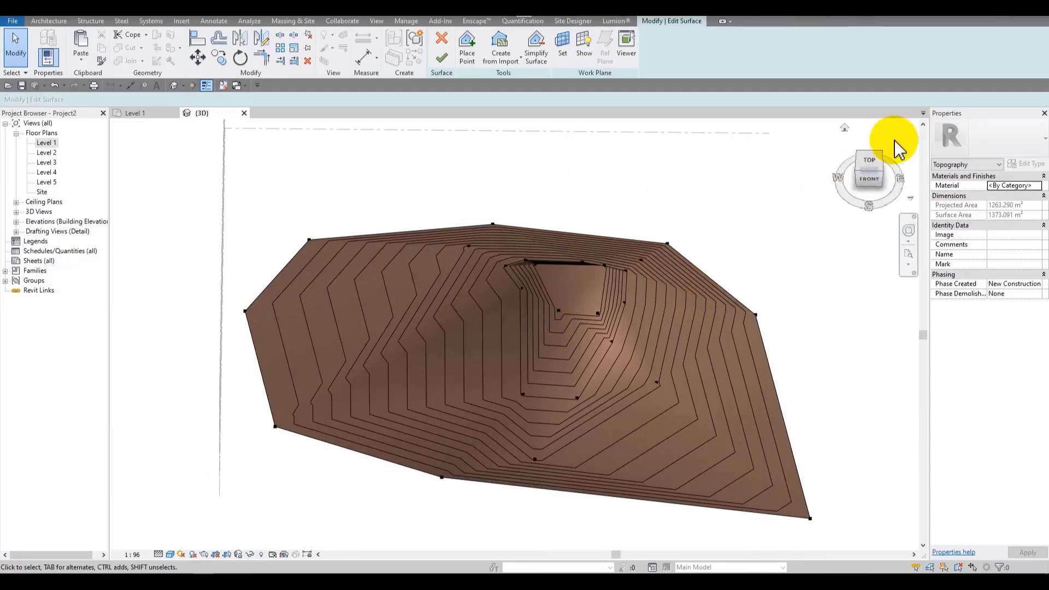
Enlarge the terrain outline by moving the southern, south-western, western and north-western boundary points, and finish the surface edit
click(874, 159)
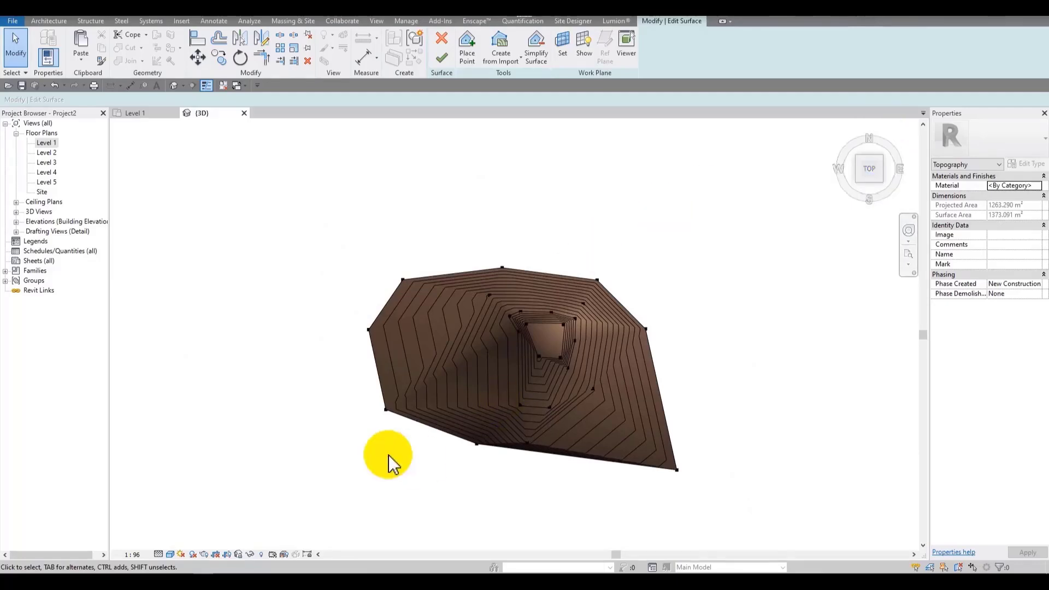
click(471, 444)
drag(474, 445, 465, 494)
drag(387, 410, 288, 417)
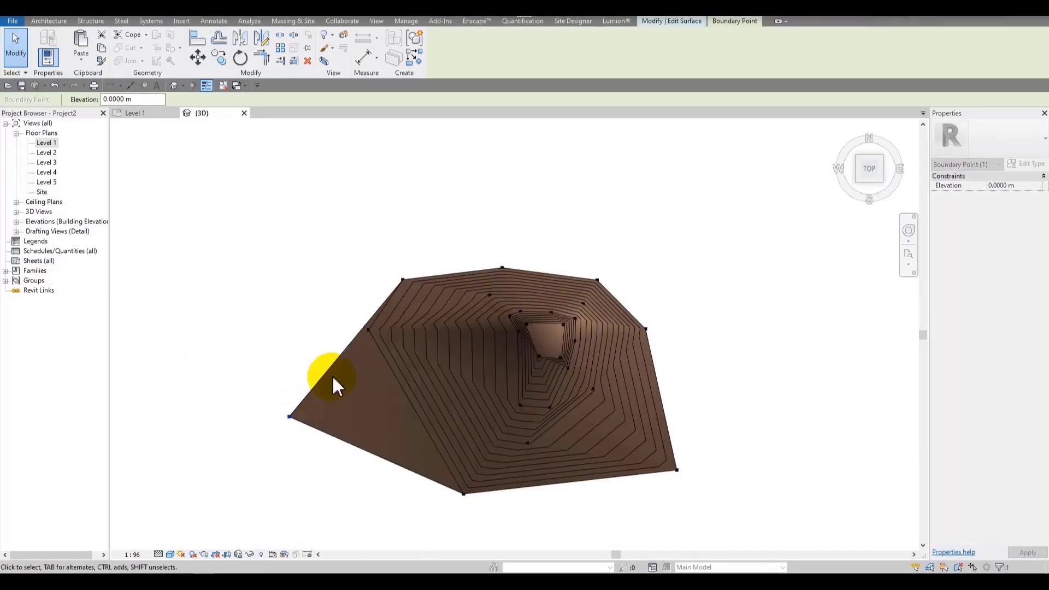
drag(366, 327, 332, 310)
drag(402, 280, 418, 244)
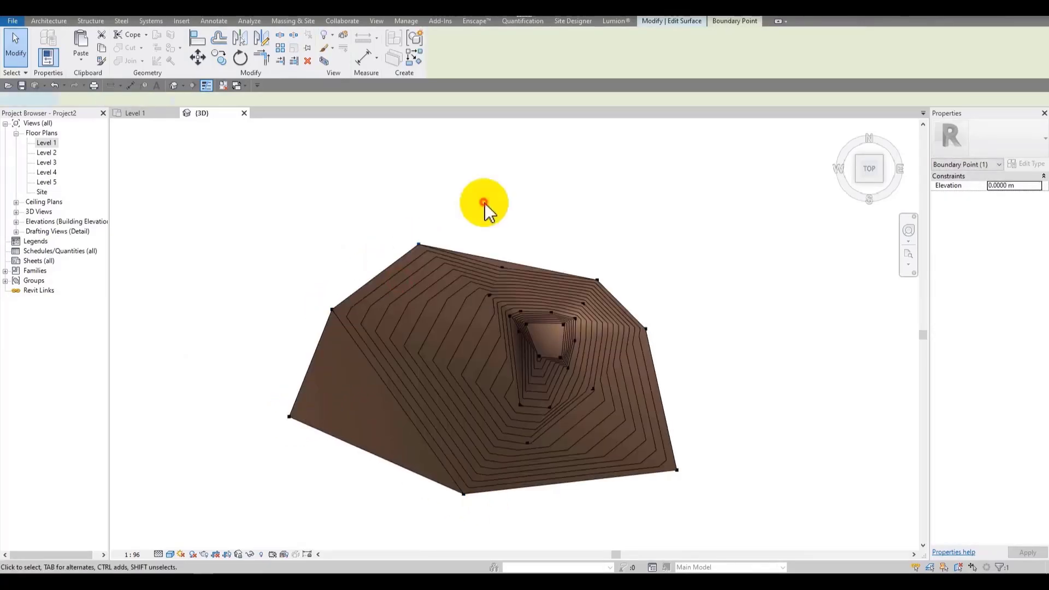
click(554, 192)
click(447, 64)
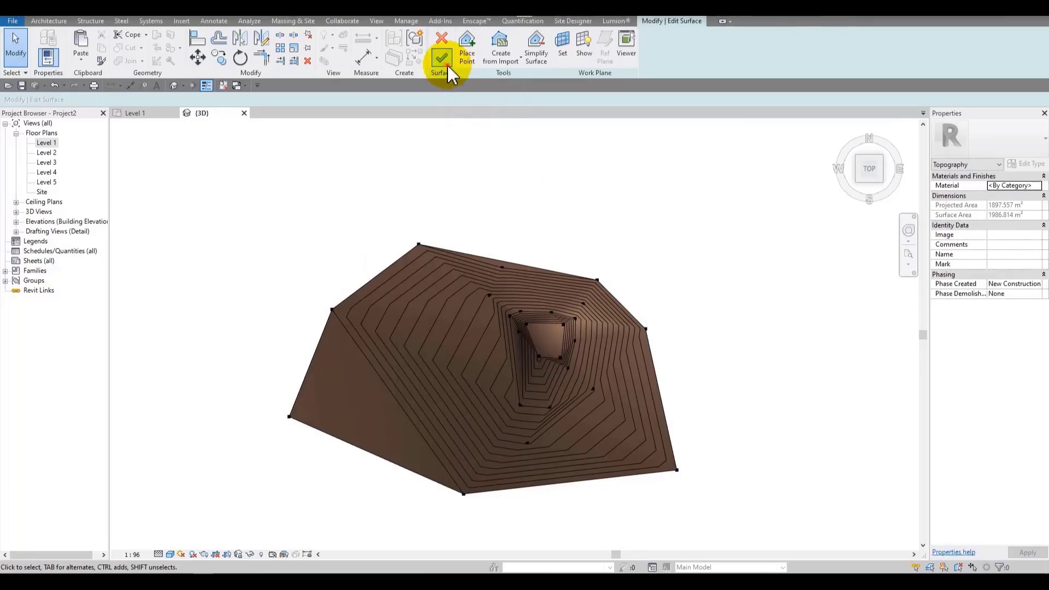
Check the finished toposurface's projected area and surface area from above and from the side
click(536, 292)
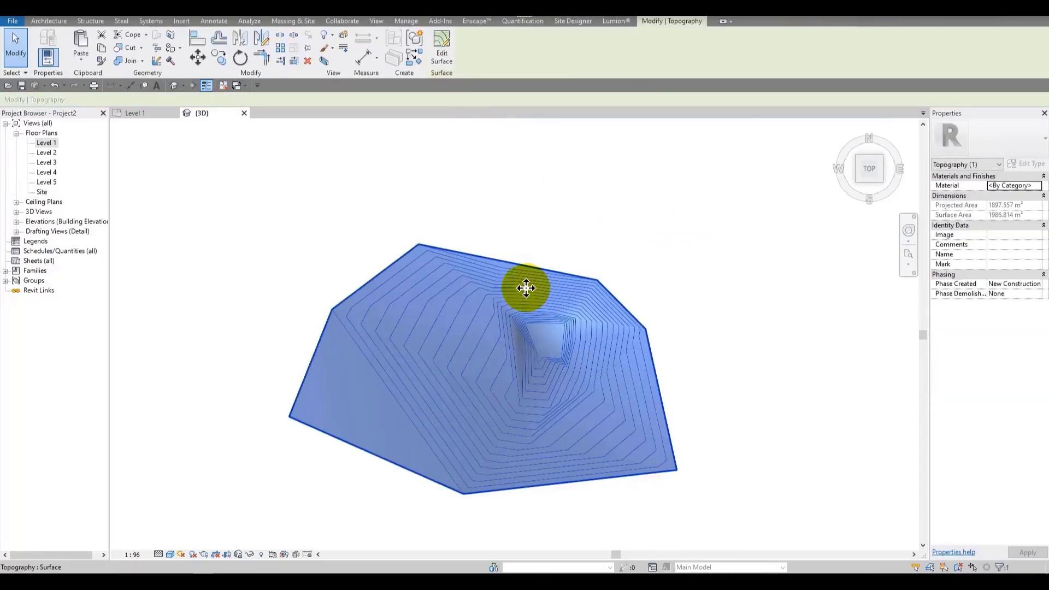
shift+middle_drag(623, 380, 673, 87)
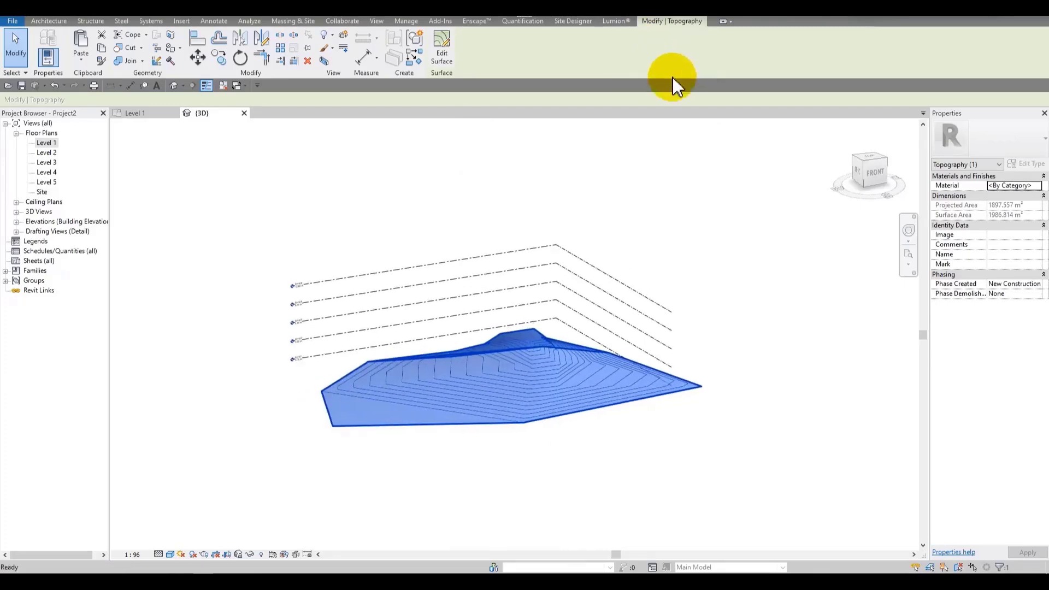
scroll(558, 260, up, 5)
scroll(558, 259, down, 4)
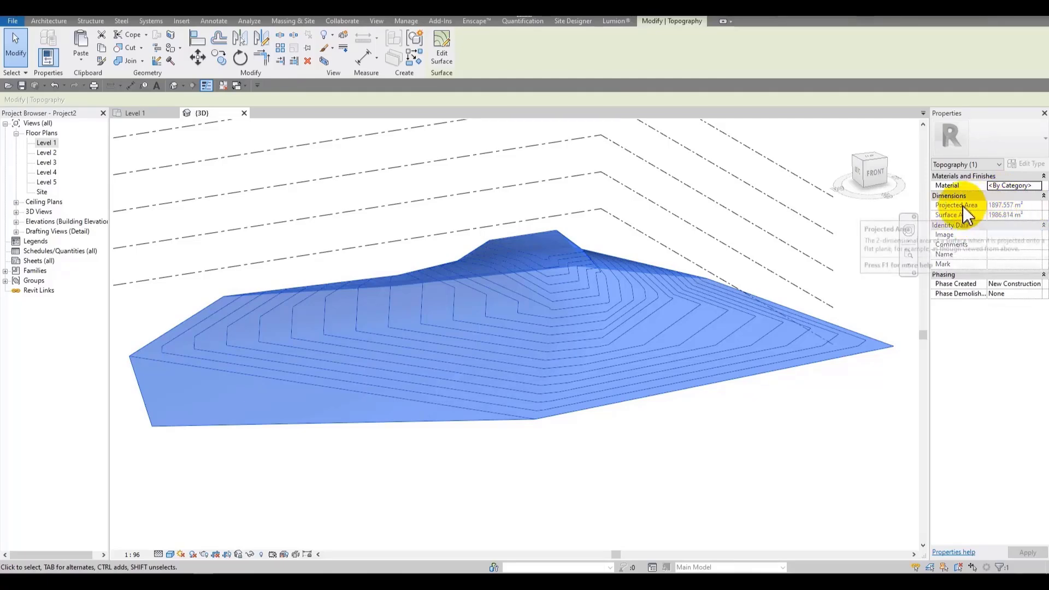
click(871, 162)
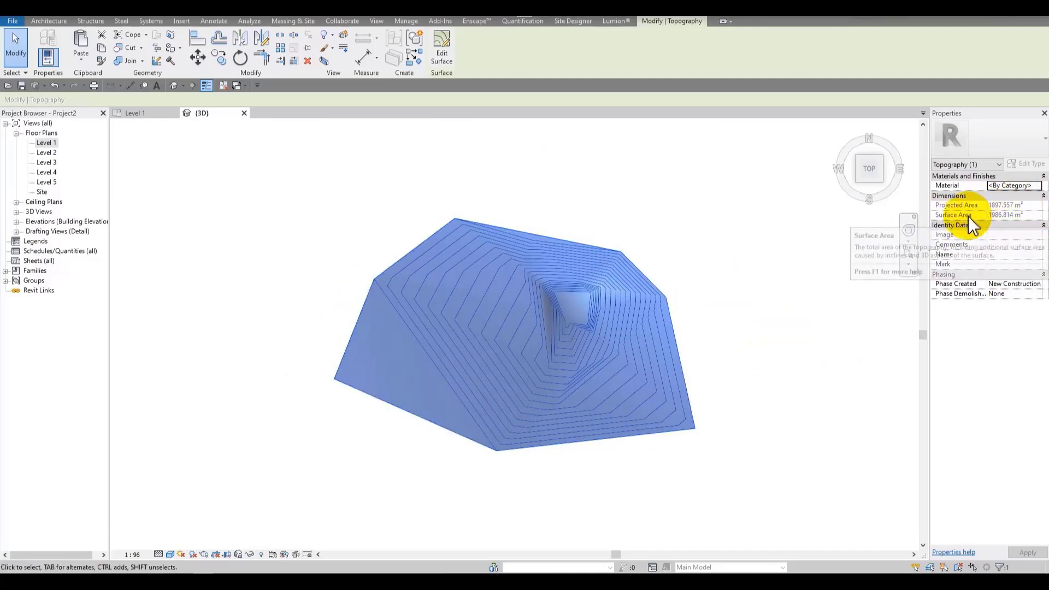
shift+middle_drag(607, 395, 669, 41)
click(525, 215)
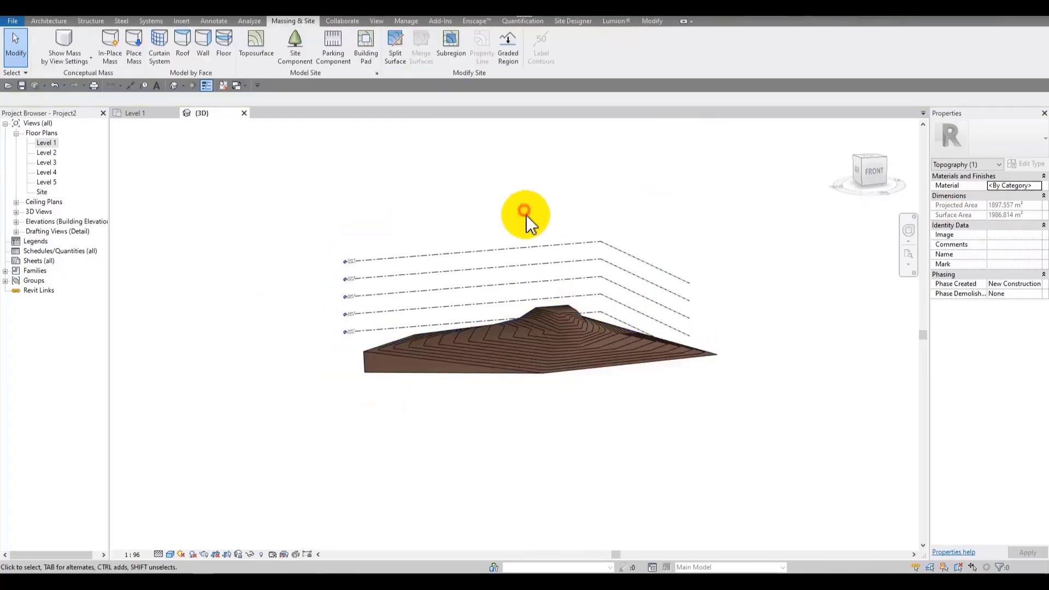
Split the toposurface with a 25 m by 10 m rectangle running from the western slope to the summit
shift+middle_drag(525, 215, 683, 230)
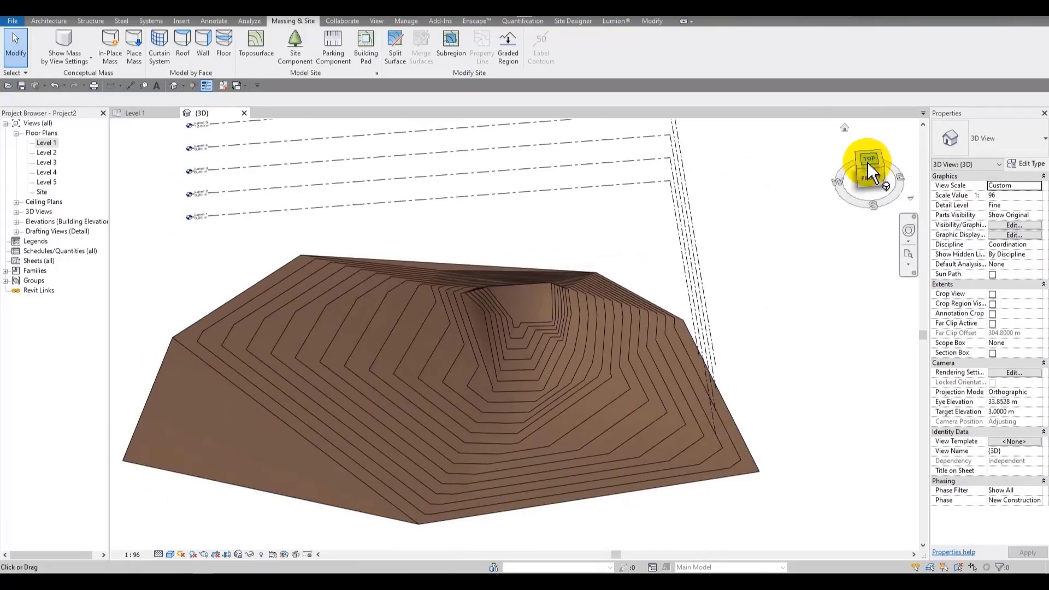
click(870, 170)
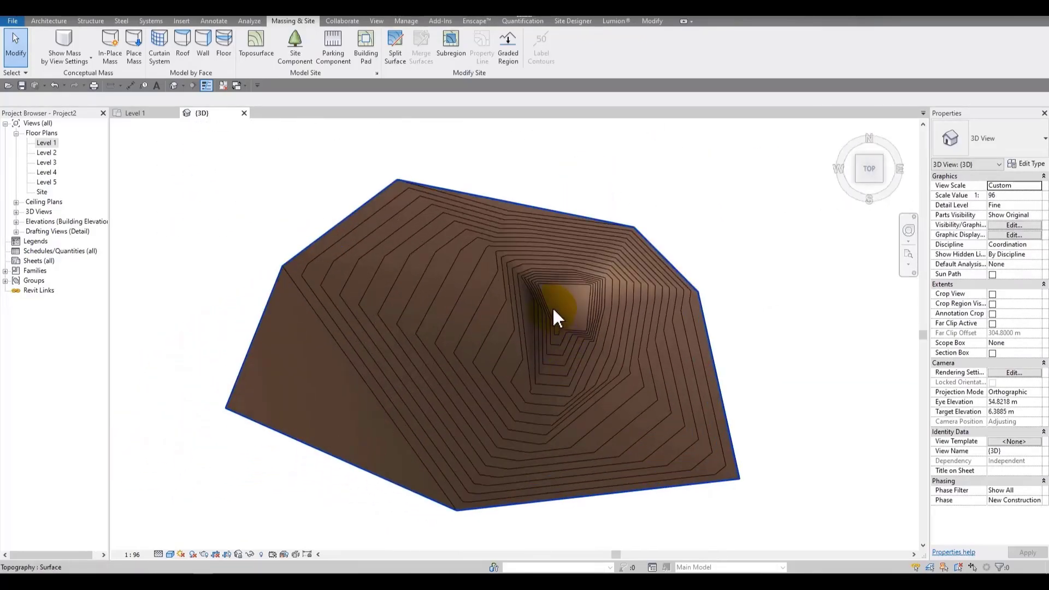
middle_drag(554, 310, 565, 284)
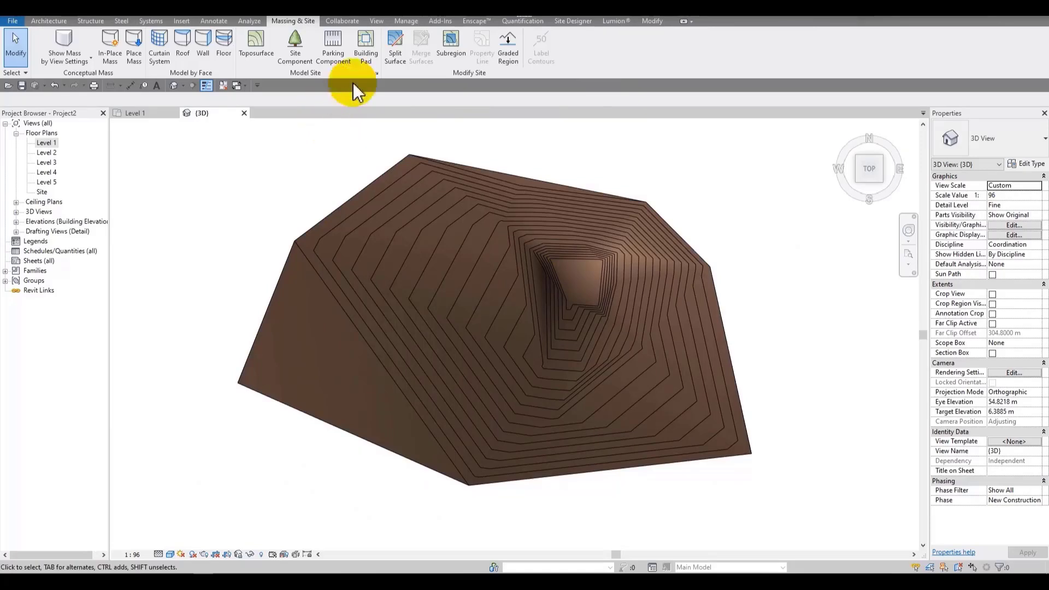
click(401, 59)
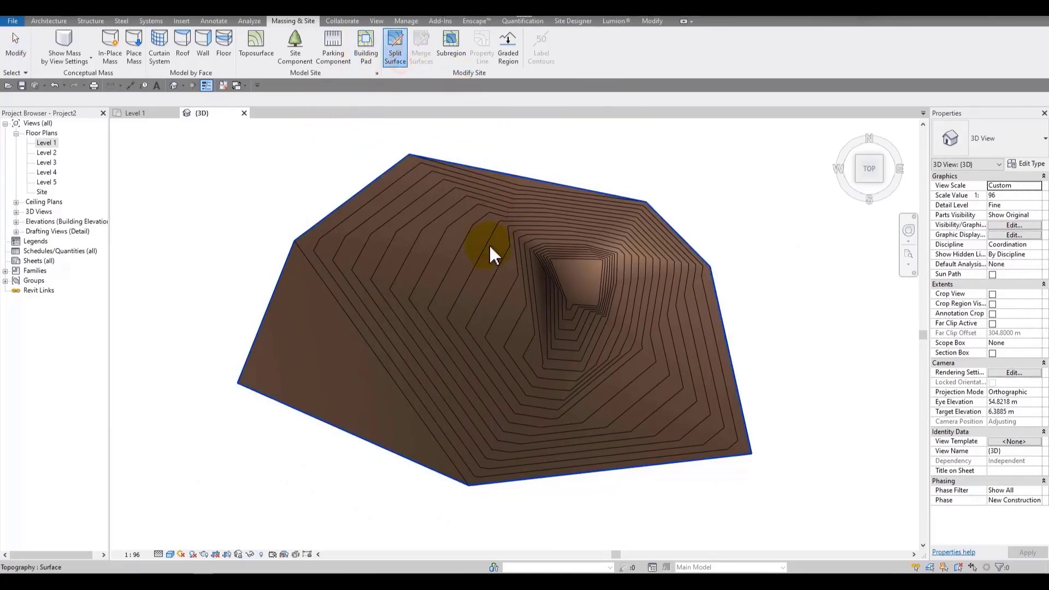
click(512, 207)
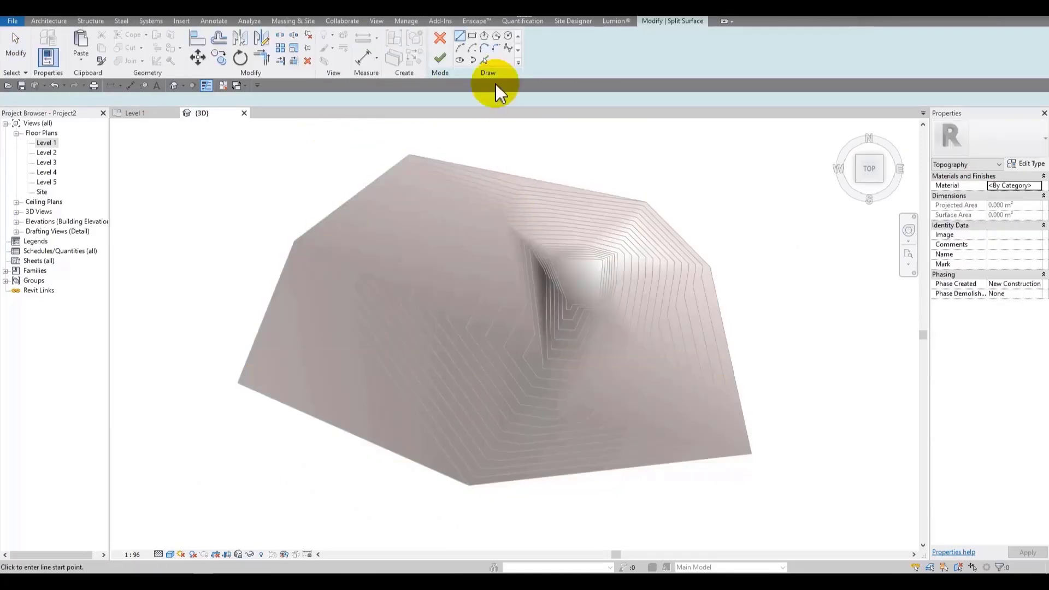
click(472, 36)
click(367, 241)
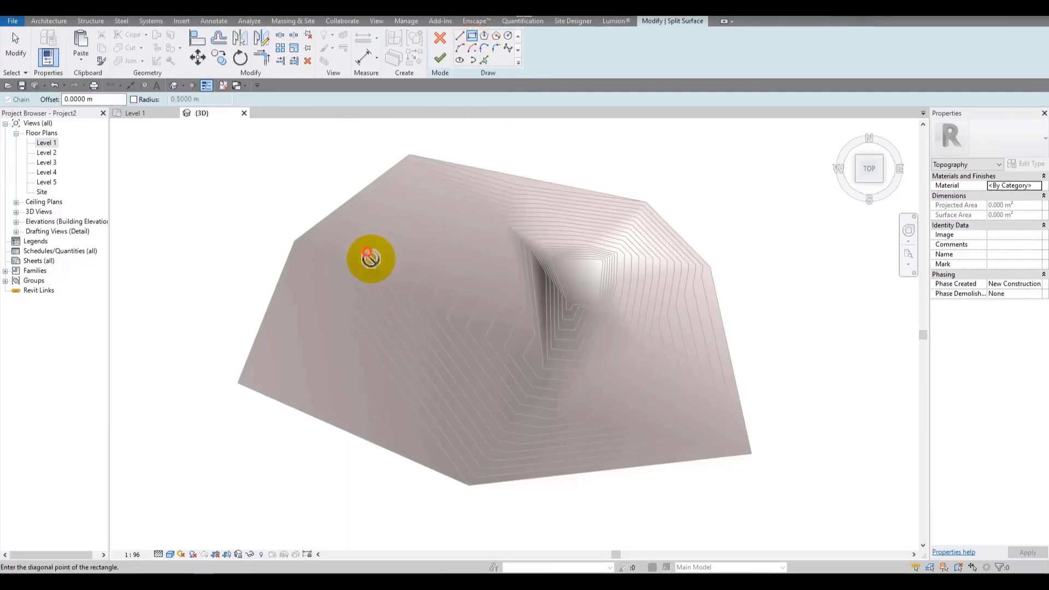
click(567, 331)
click(441, 60)
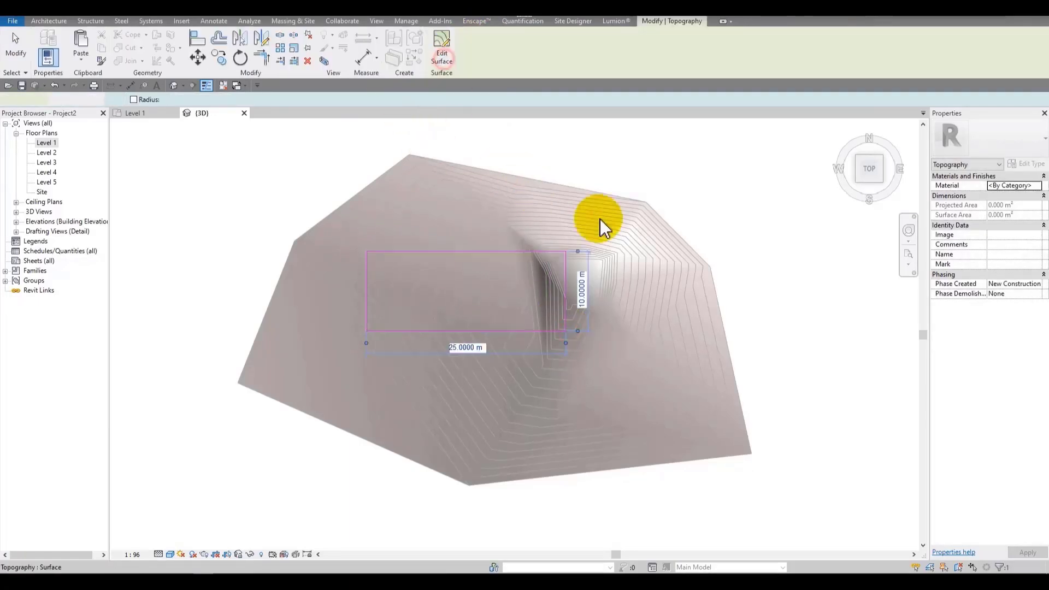
Inspect the split-off strip on the hill and check its projected area and surface area
shift+middle_drag(624, 247, 525, 295)
click(524, 296)
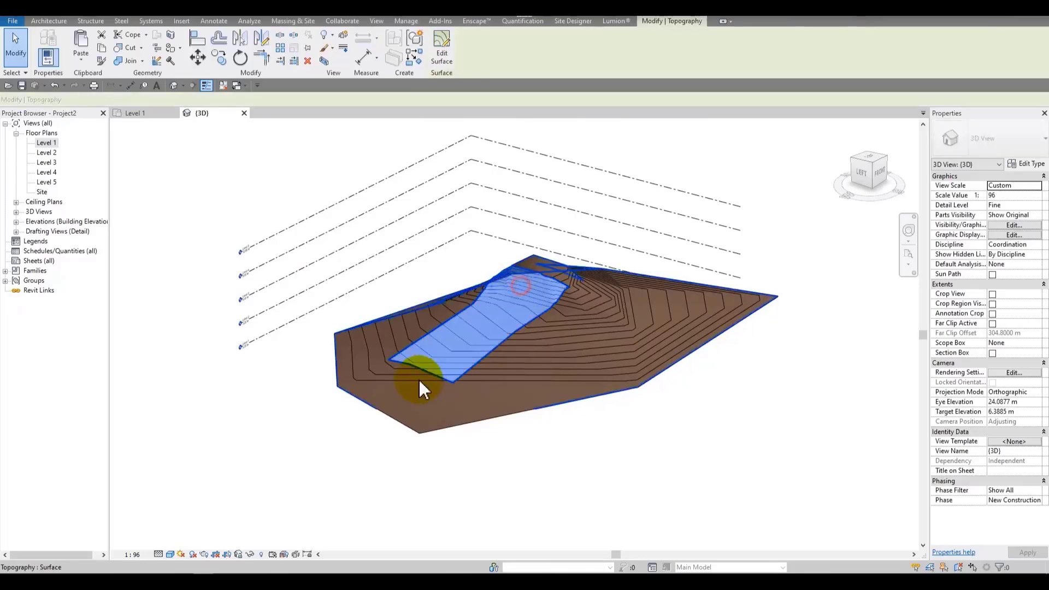
scroll(457, 250, up, 2)
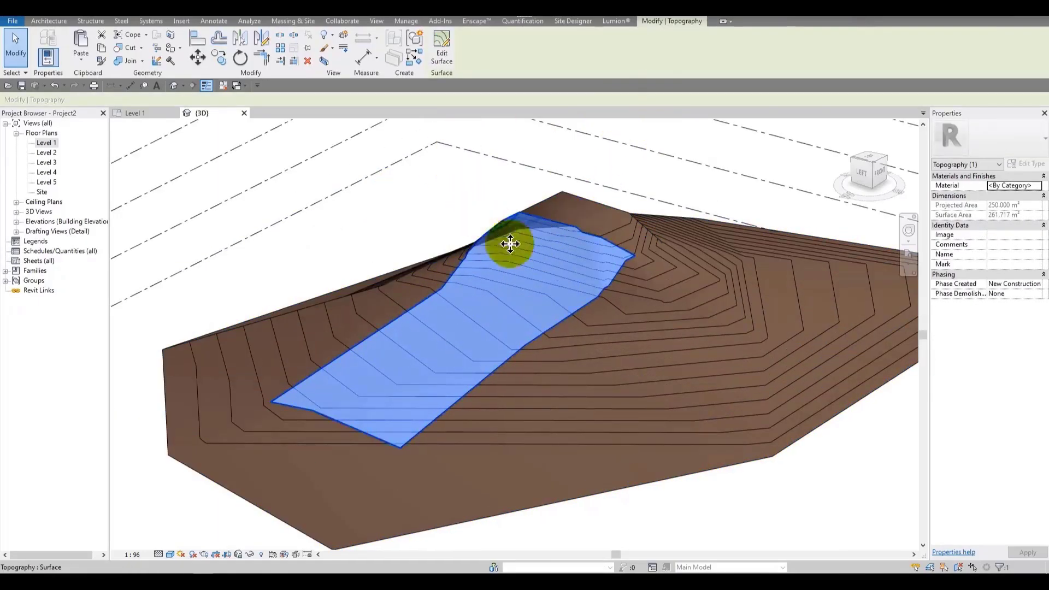
scroll(511, 241, down, 3)
scroll(562, 164, down, 2)
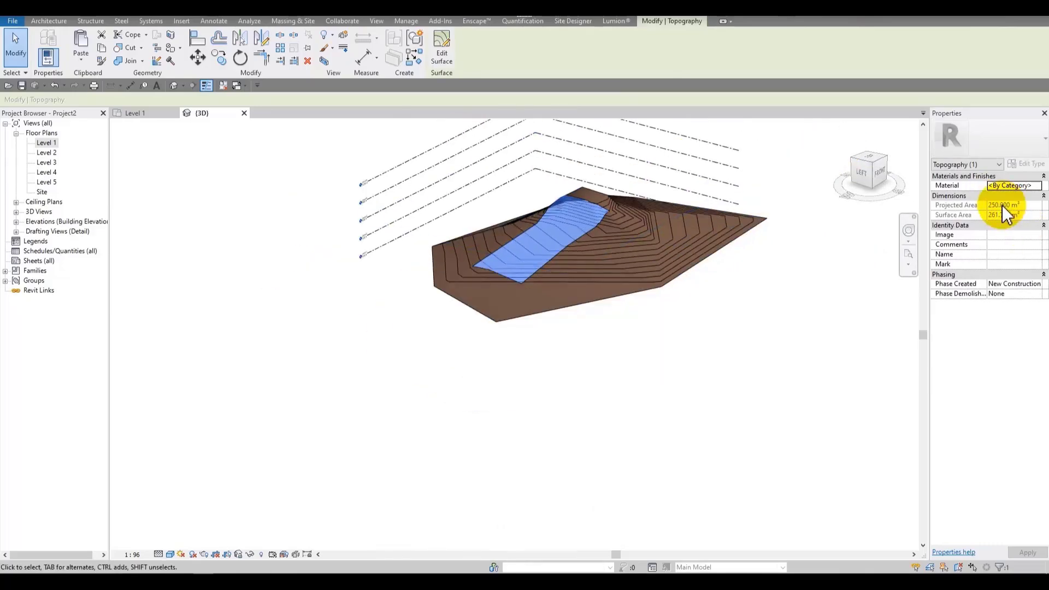
shift+middle_drag(705, 292, 673, 267)
Move the split-off strip clear of the hill to the west and view the opening it leaves
click(866, 160)
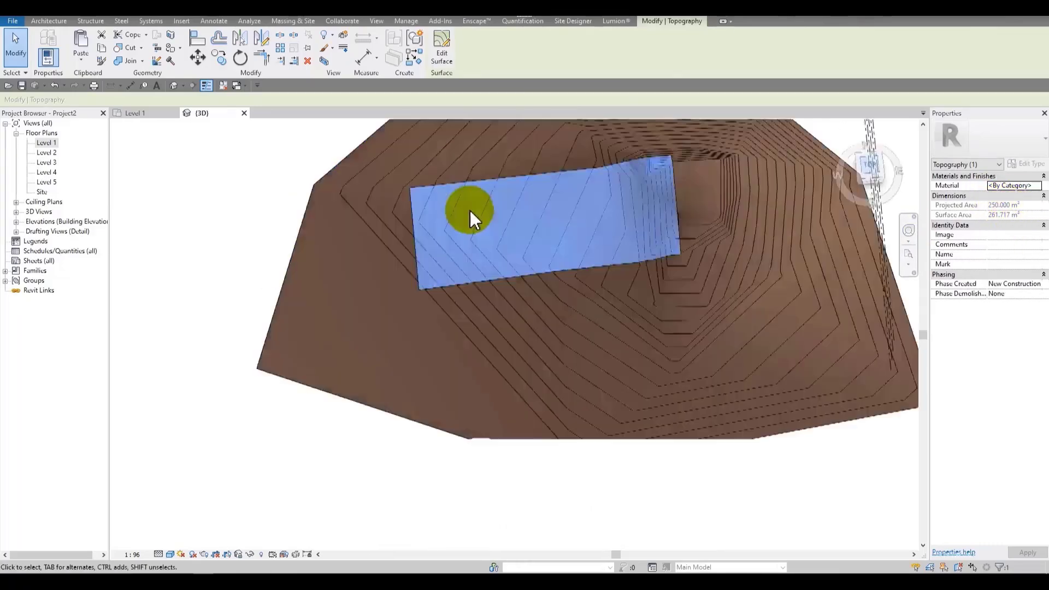
click(198, 58)
click(605, 296)
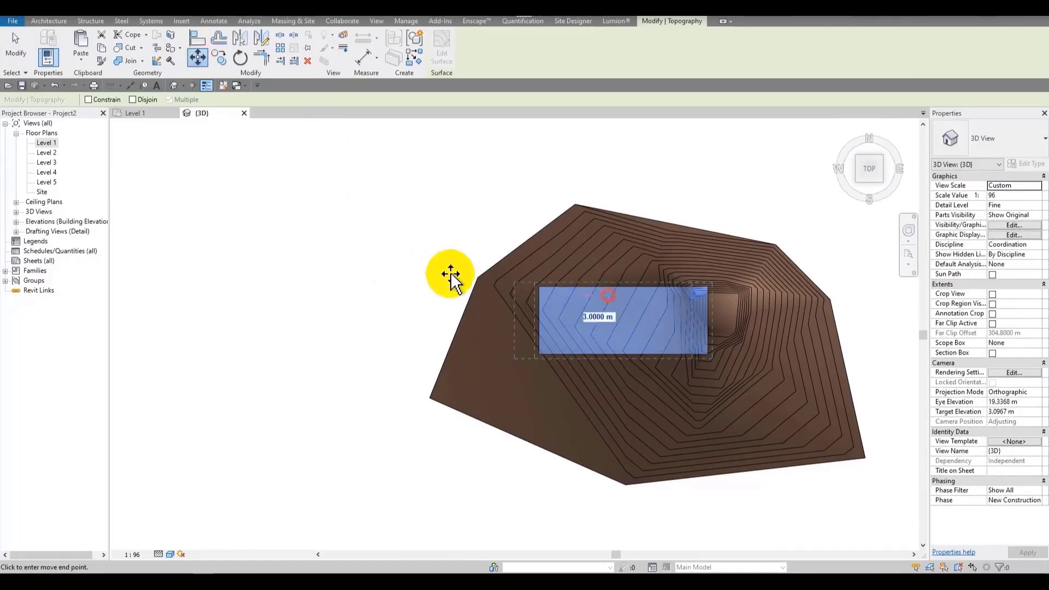
click(323, 232)
click(333, 411)
shift+middle_drag(335, 410, 669, 306)
scroll(456, 389, up, 3)
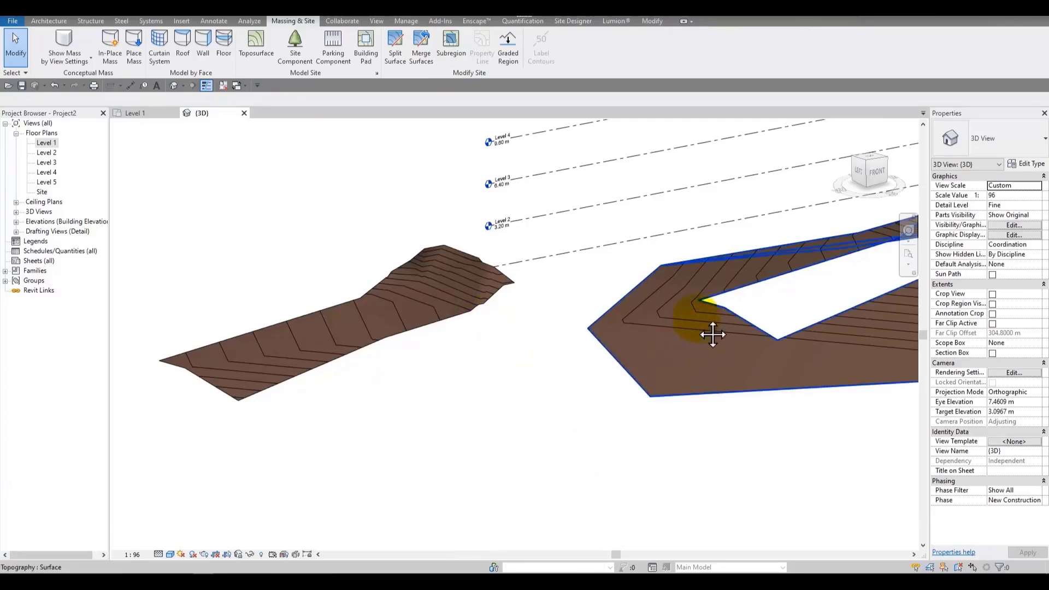
shift+middle_drag(707, 330, 667, 237)
shift+middle_drag(745, 412, 769, 299)
shift+middle_drag(549, 268, 631, 262)
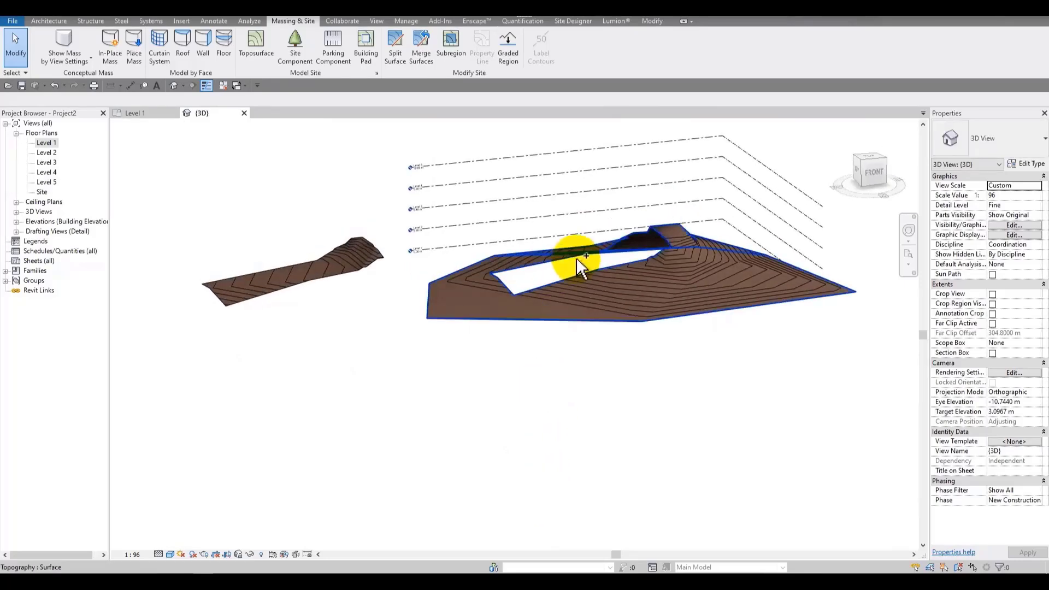
Undo the strip's move and merge the strip with the surrounding toposurface, removing points on common edges
shift+middle_drag(679, 229, 563, 224)
scroll(591, 305, up, 3)
click(591, 305)
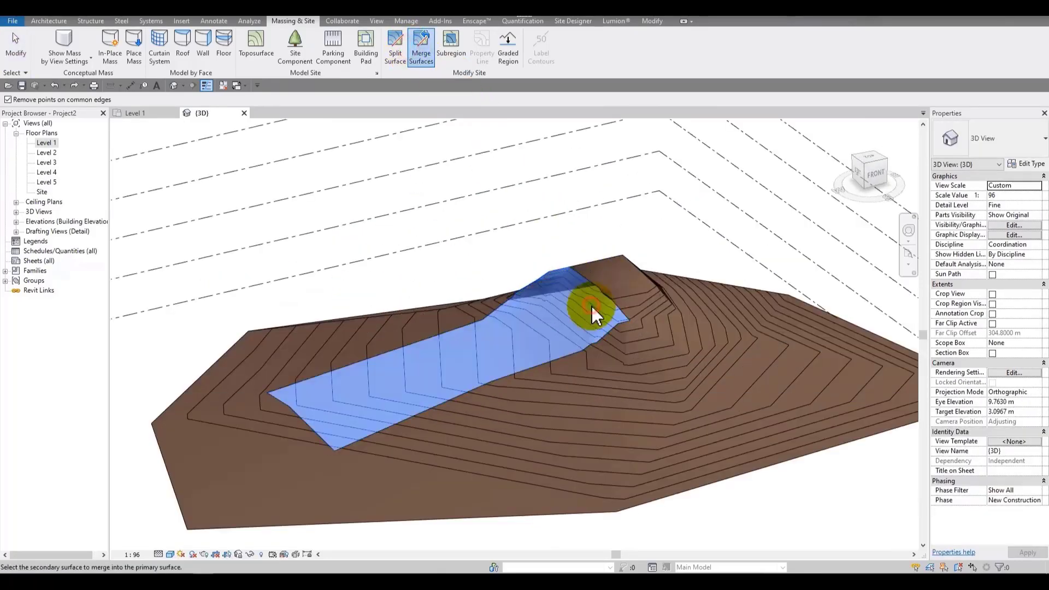
click(602, 287)
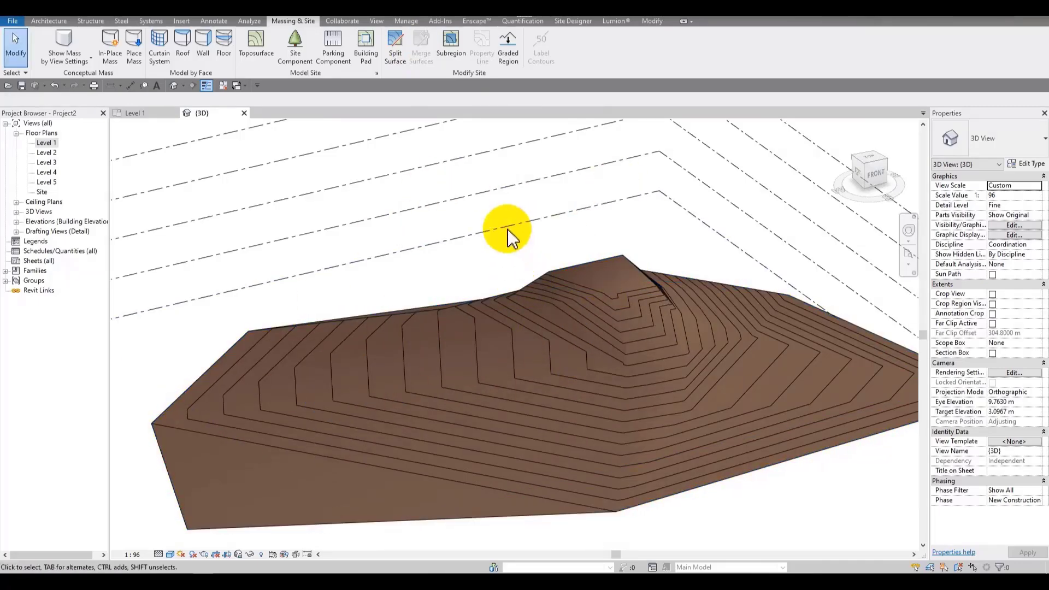
Sketch a subregion rectangle about 45 m by 4 m from the hill's western edge to just past the summit
scroll(485, 151, down, 2)
shift+middle_drag(485, 235, 459, 328)
click(874, 169)
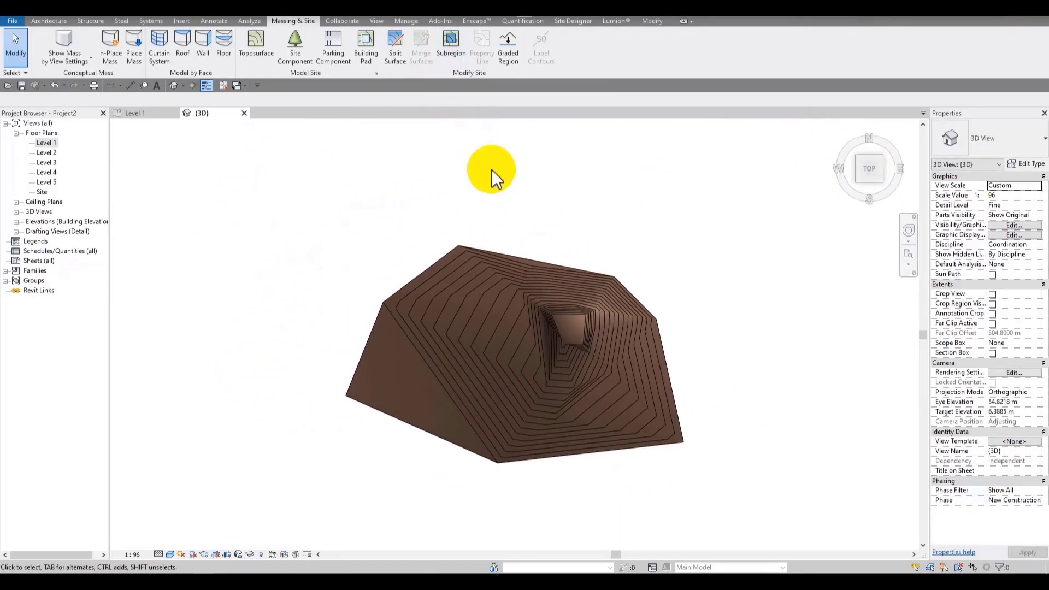
click(440, 48)
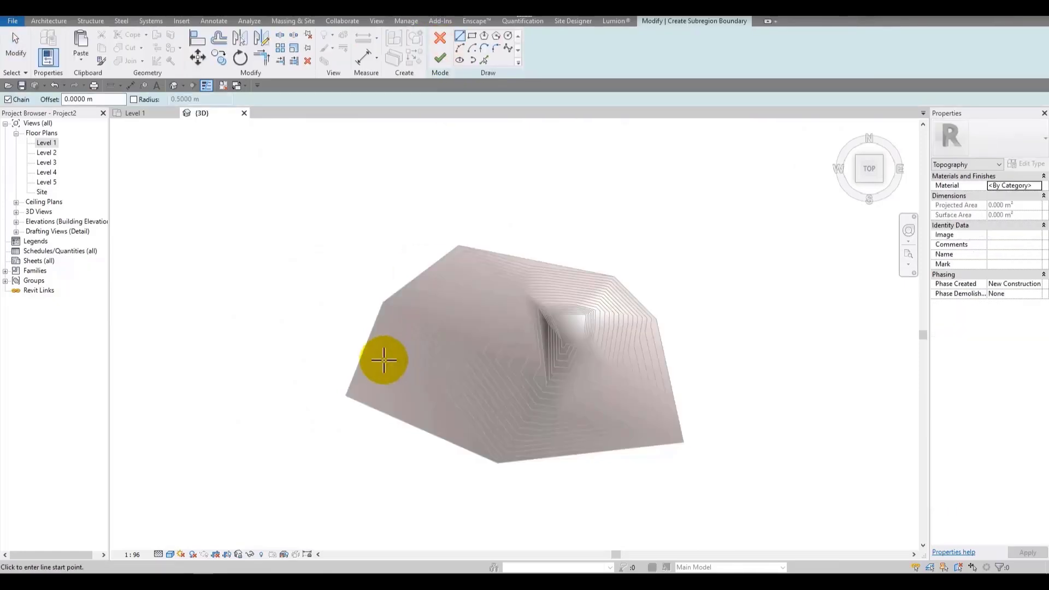
click(378, 359)
click(473, 36)
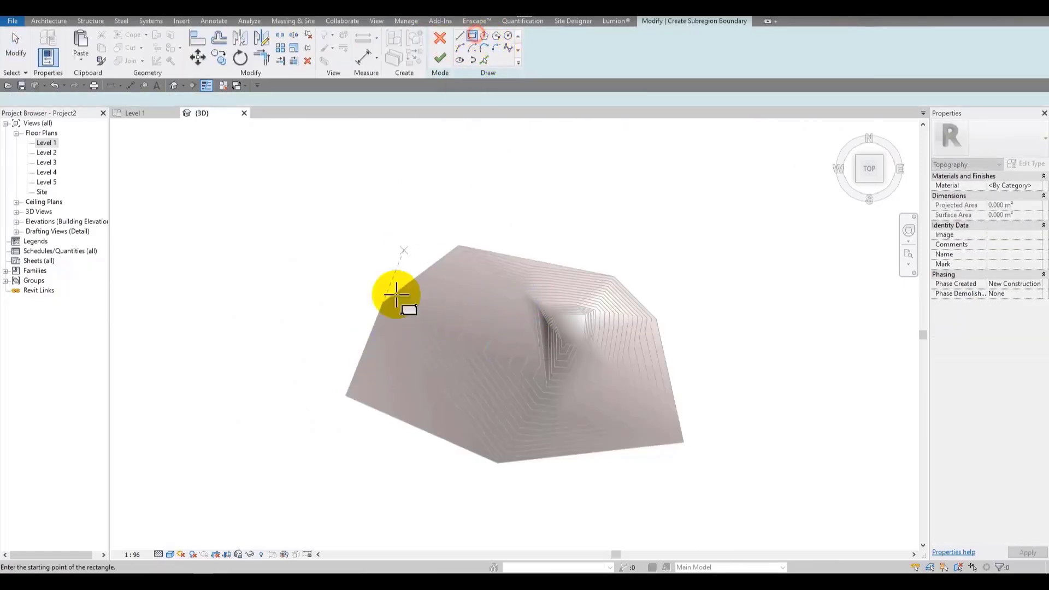
click(377, 360)
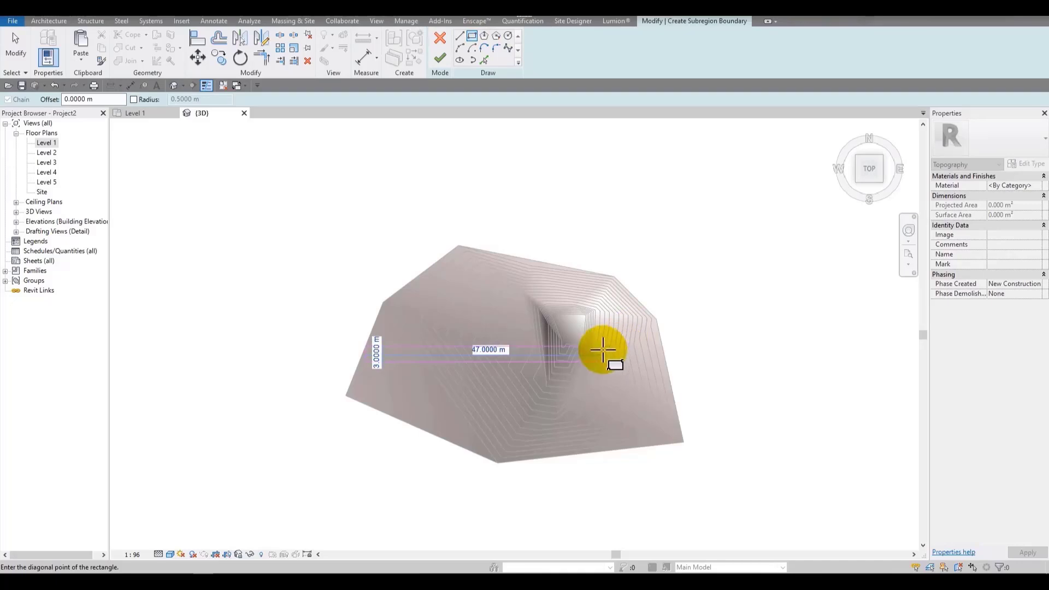
click(602, 343)
Move the rectangle's western edge inward so it lies inside the terrain, and finish the subregion
scroll(375, 362, up, 5)
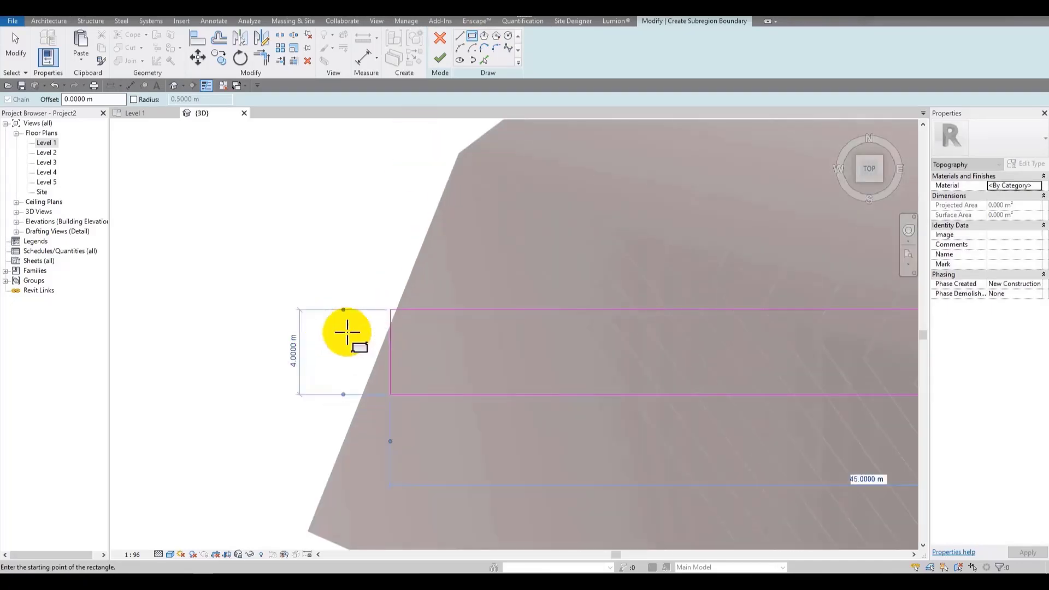
key(Escape)
drag(385, 343, 410, 346)
click(374, 253)
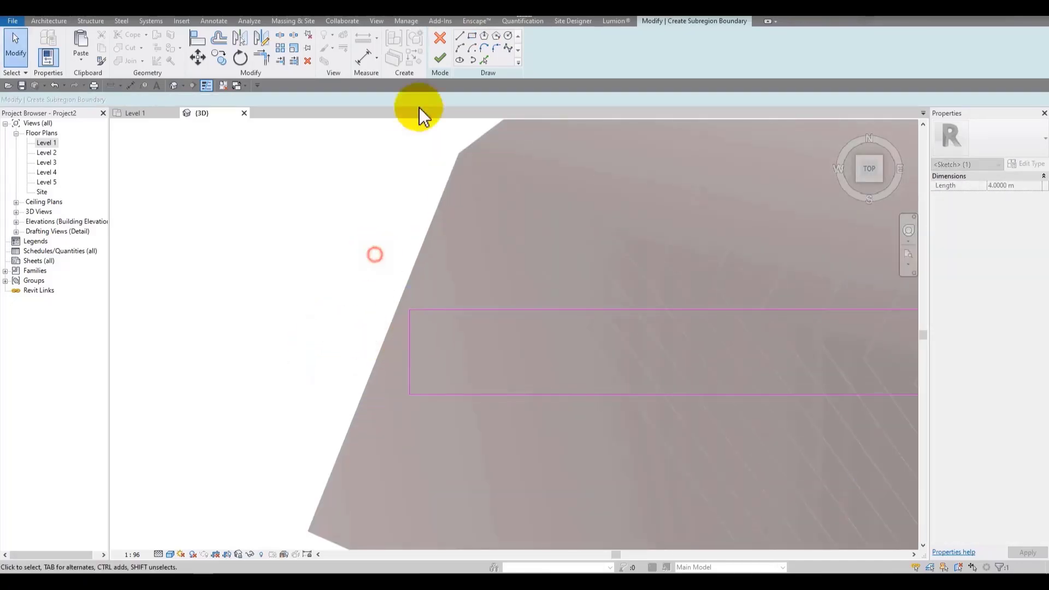
scroll(326, 242, down, 4)
shift+middle_drag(328, 338, 432, 33)
click(695, 396)
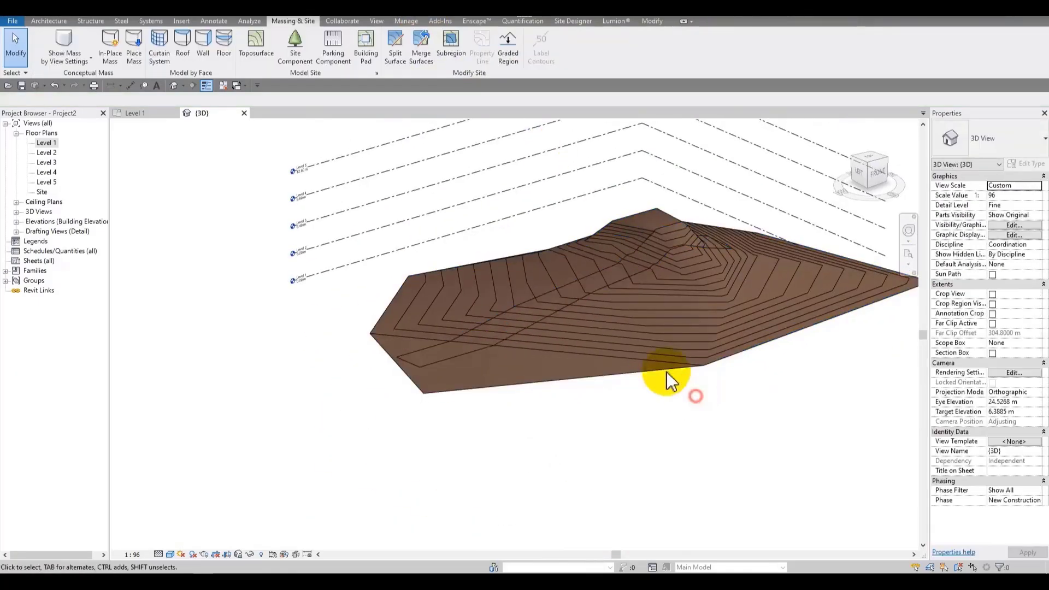
Select the new subregion strip and check its projected area and surface area
scroll(596, 265, up, 2)
click(614, 274)
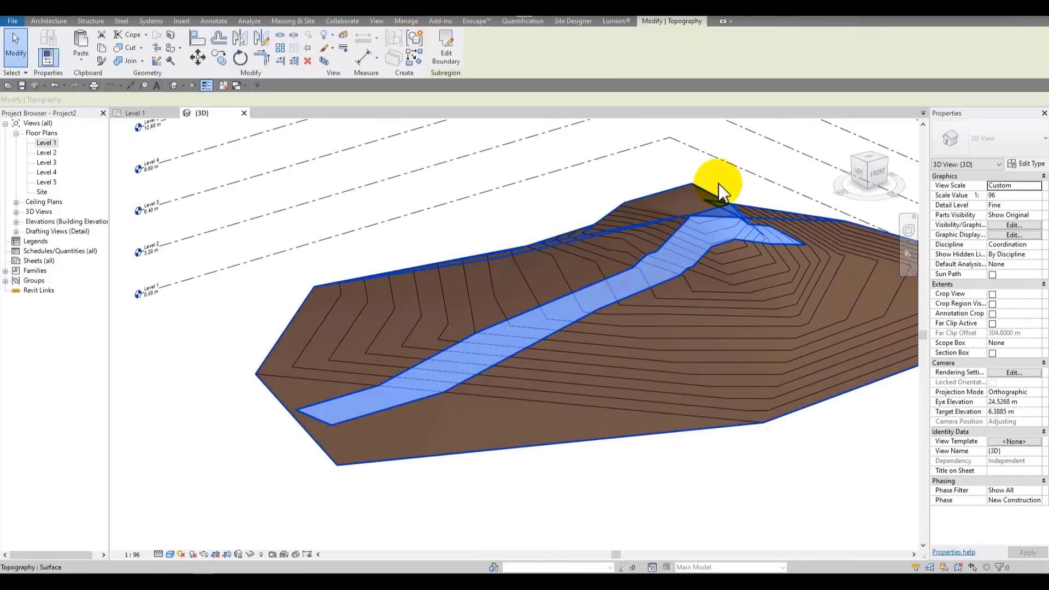
scroll(670, 243, down, 2)
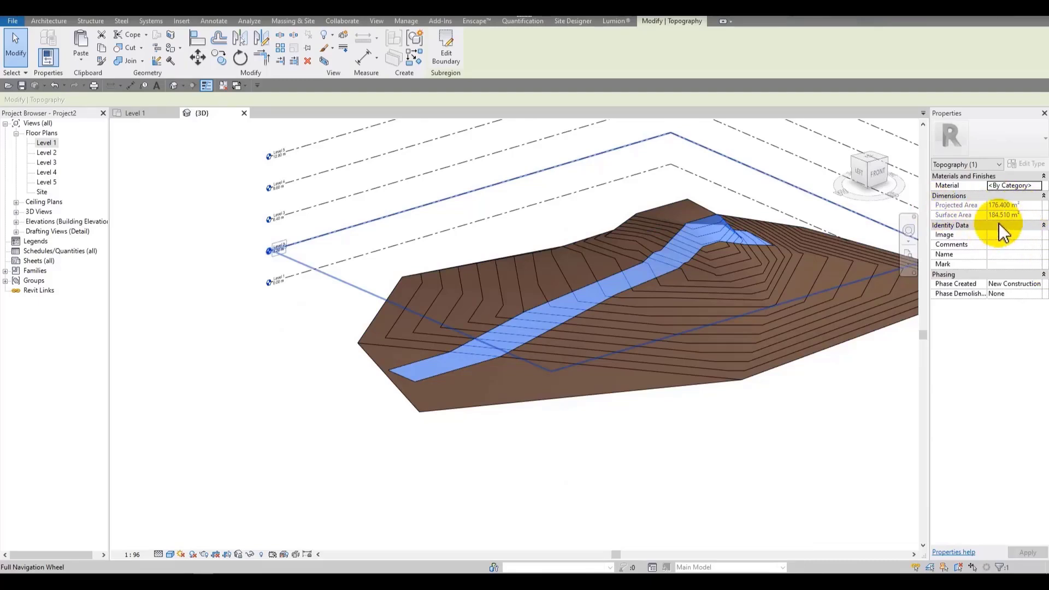
scroll(901, 235, up, 1)
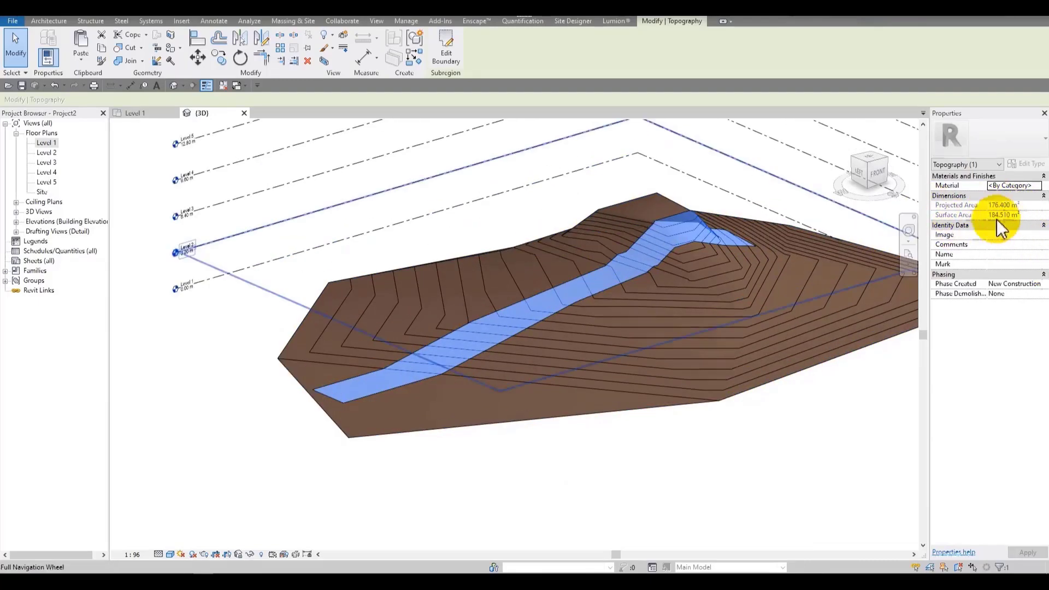
Search the materials for GRASS for the subregion strip, and add the library's Grass material to the project
click(1037, 186)
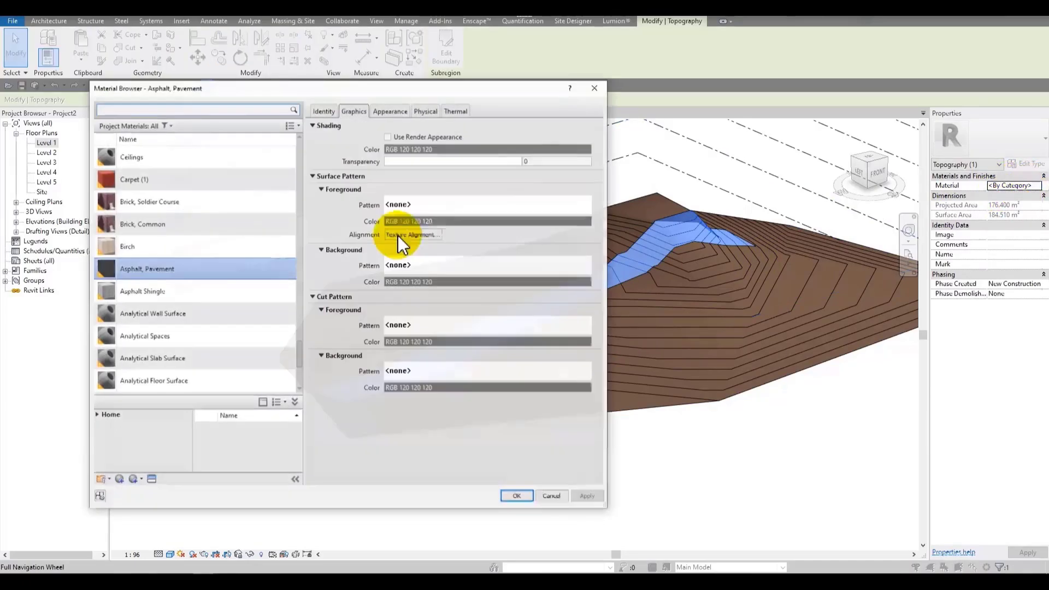
text(GRASS)
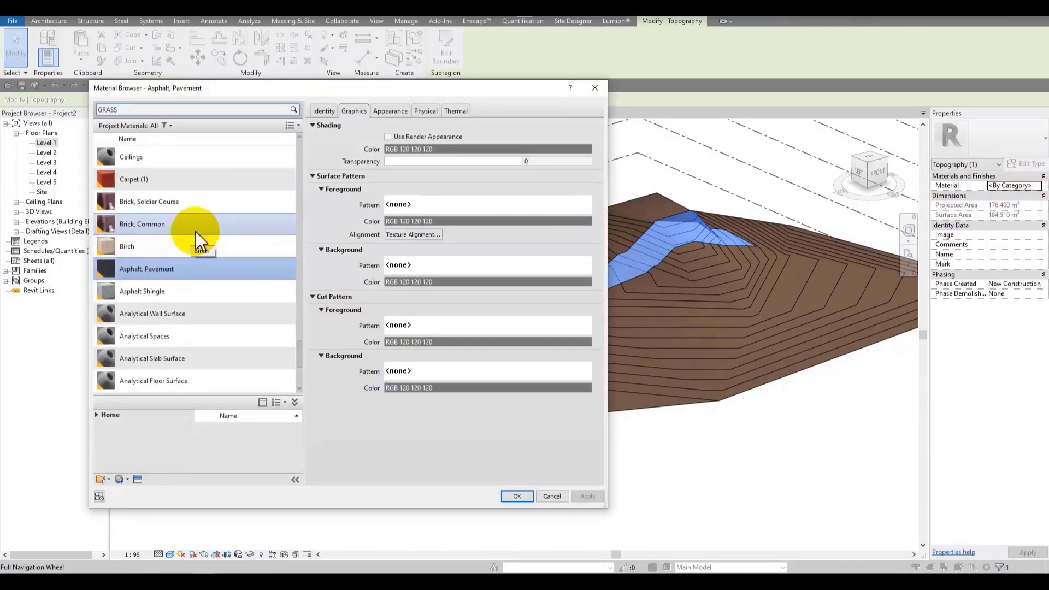
click(280, 430)
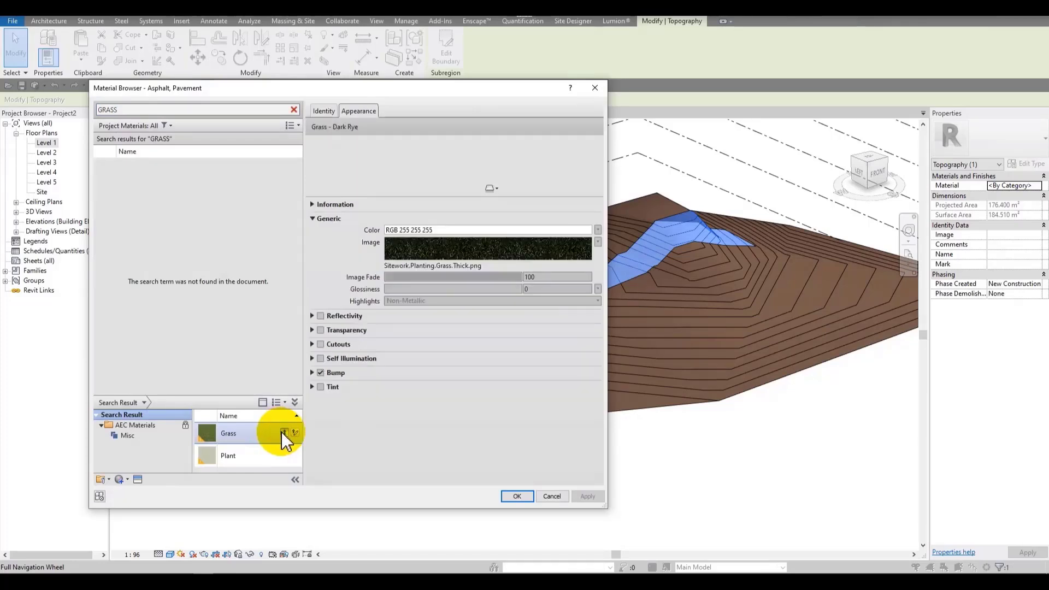
click(331, 109)
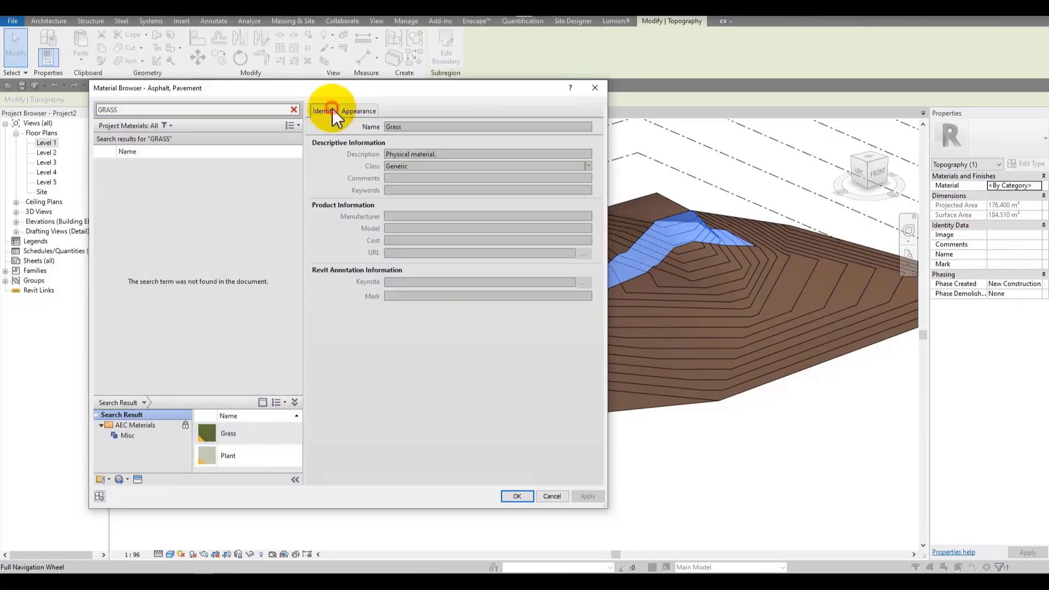
click(284, 431)
click(208, 173)
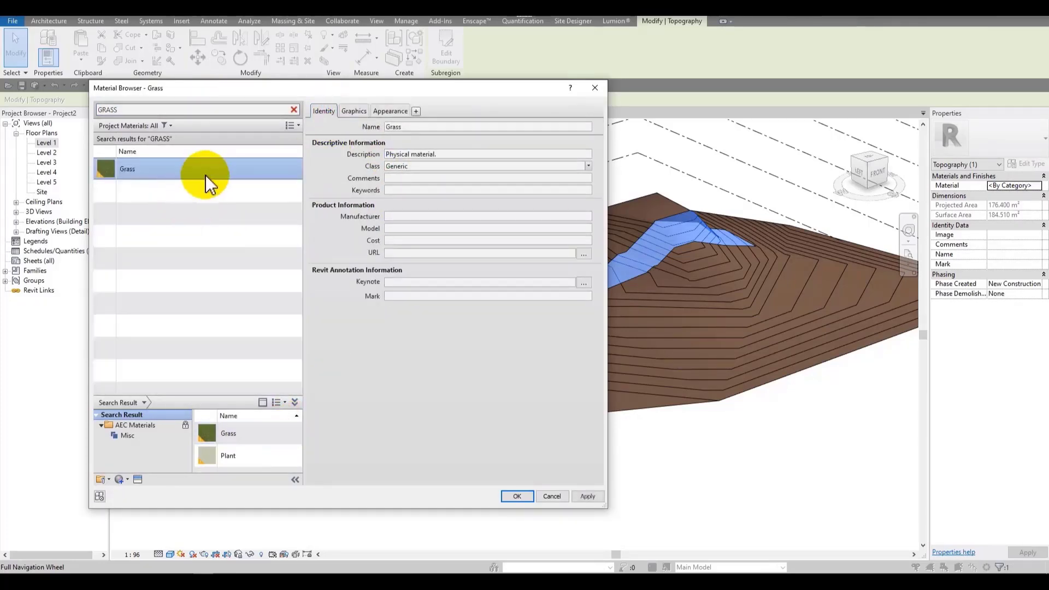
Set the Grass material's shading colour to green and apply the material to the subregion strip
click(360, 111)
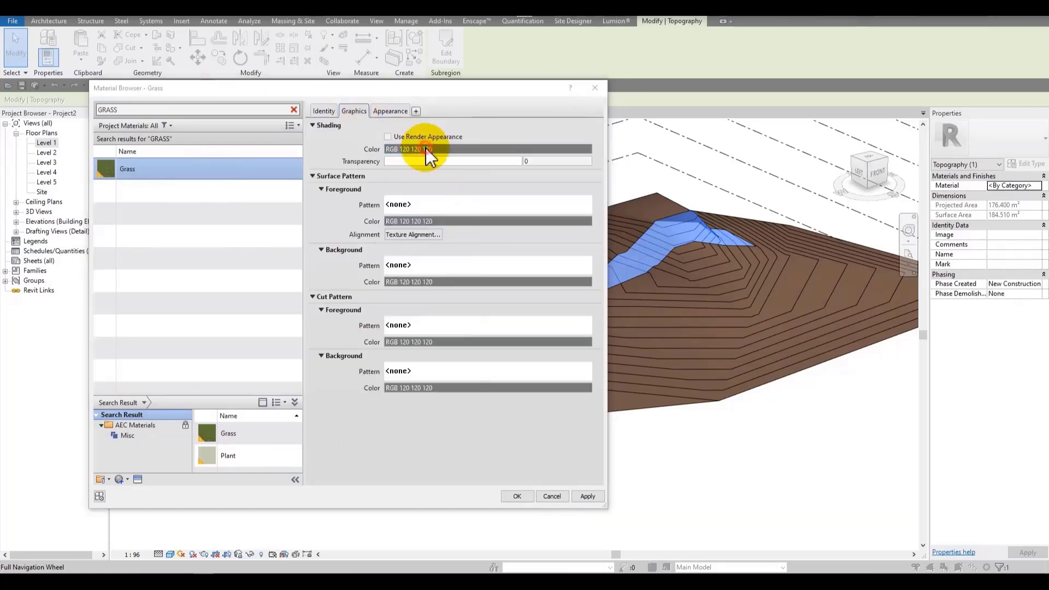
click(428, 150)
click(394, 391)
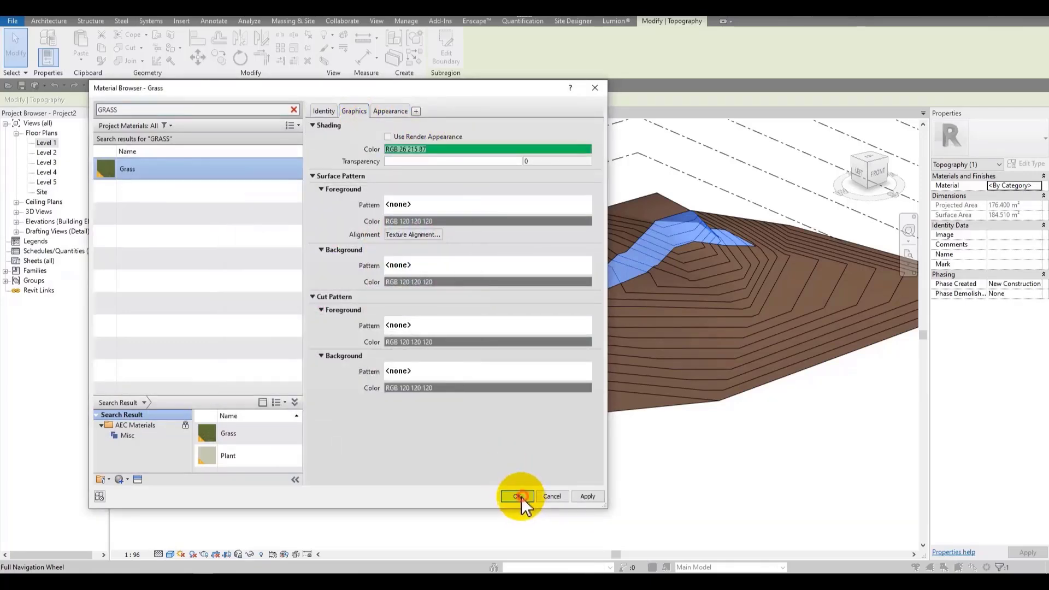
click(518, 496)
click(244, 517)
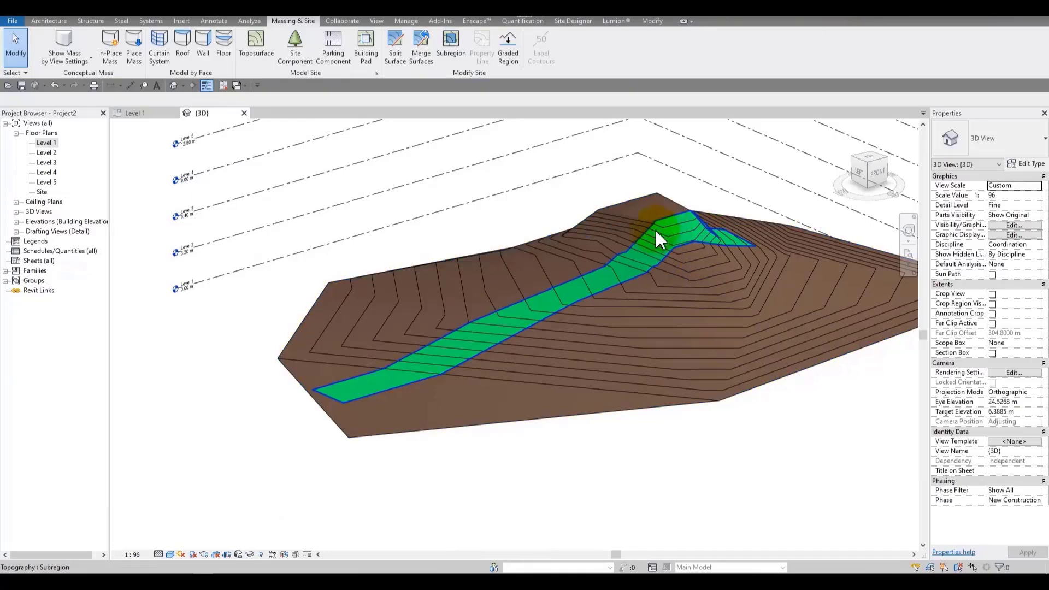
Try to move the grass subregion away from the summit to the terrain's northwestern edge, and undo the move
shift+middle_drag(491, 285, 498, 310)
click(498, 310)
key(Escape)
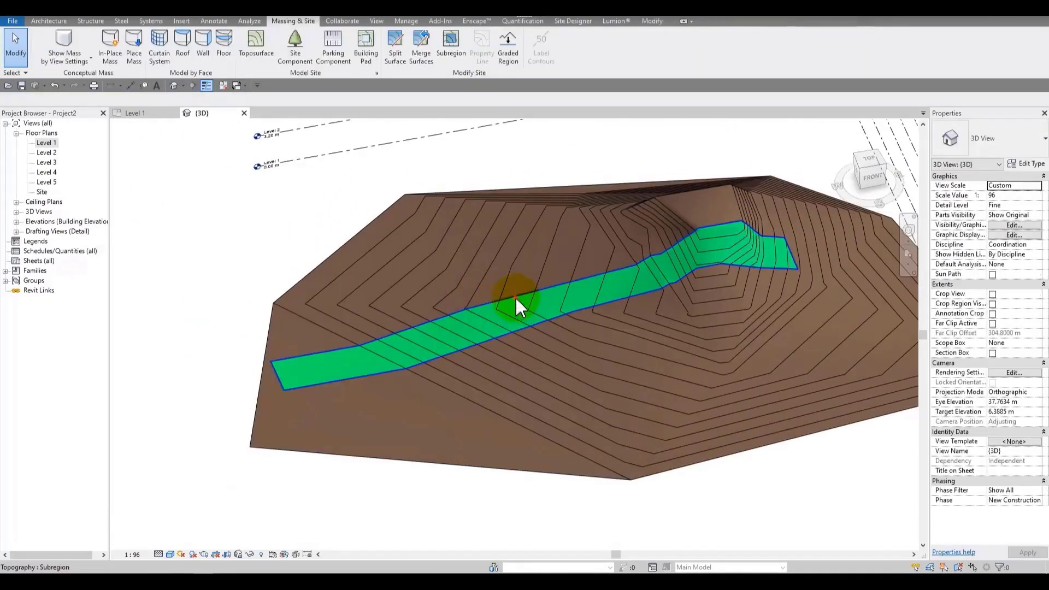
click(516, 296)
drag(518, 297, 287, 261)
scroll(500, 242, down, 4)
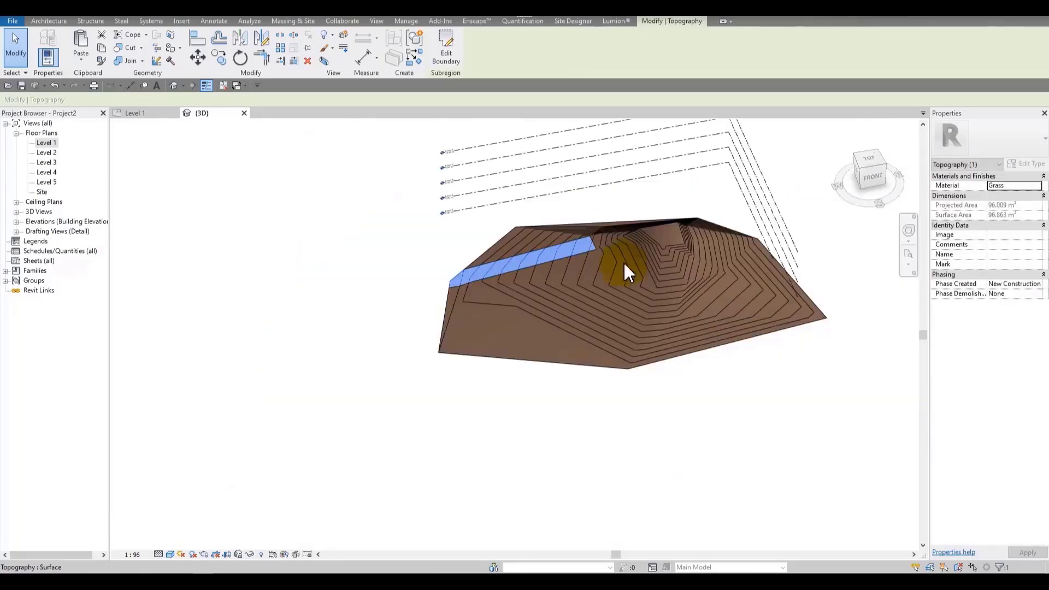
key(ctrl+z)
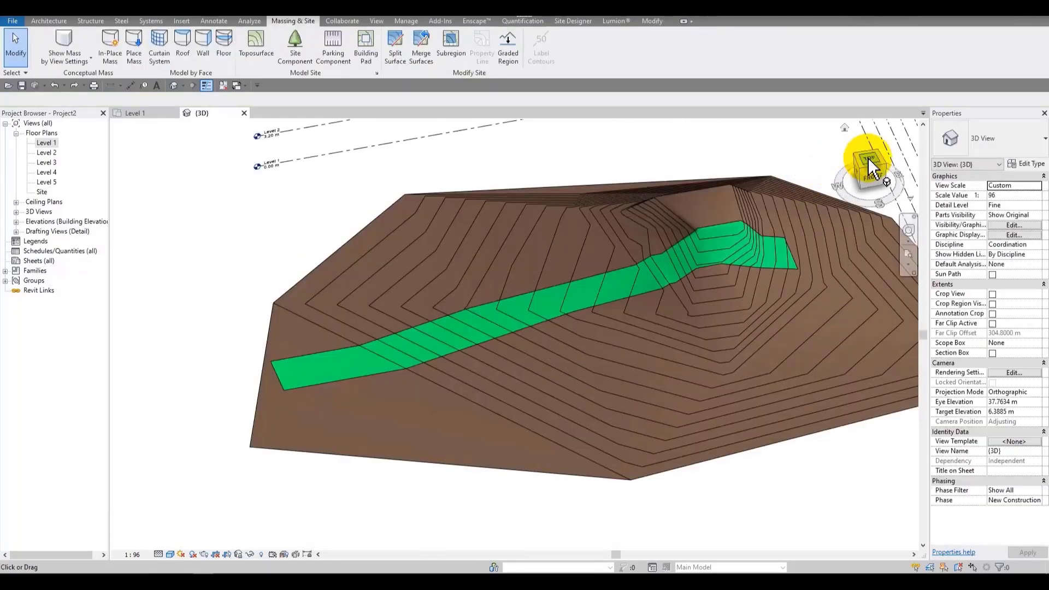
Move the grass subregion north and slightly east in plan so it crosses the northern side of the summit
click(868, 157)
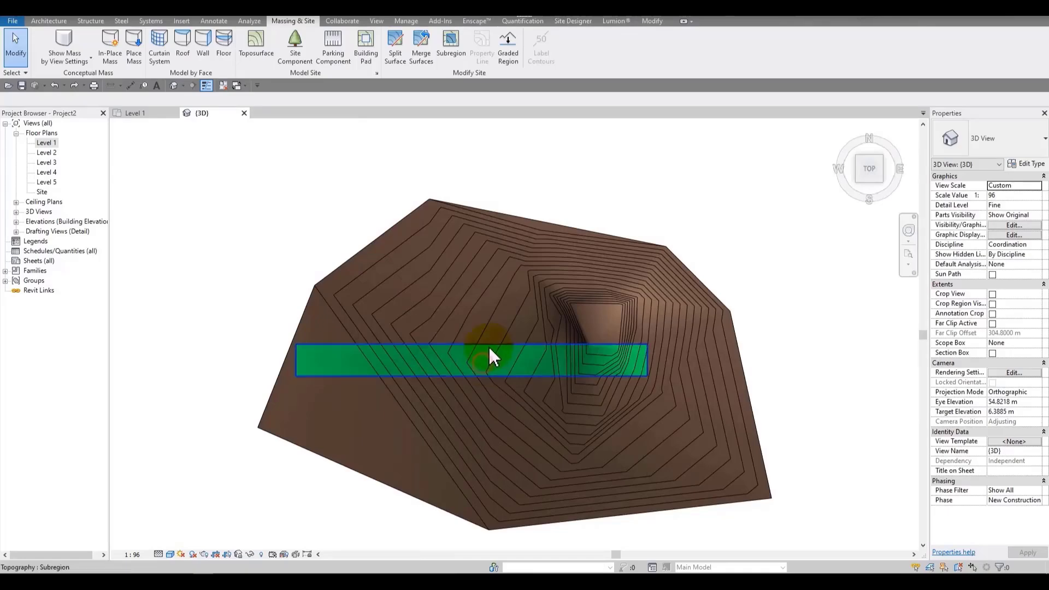
click(505, 348)
drag(526, 326, 547, 291)
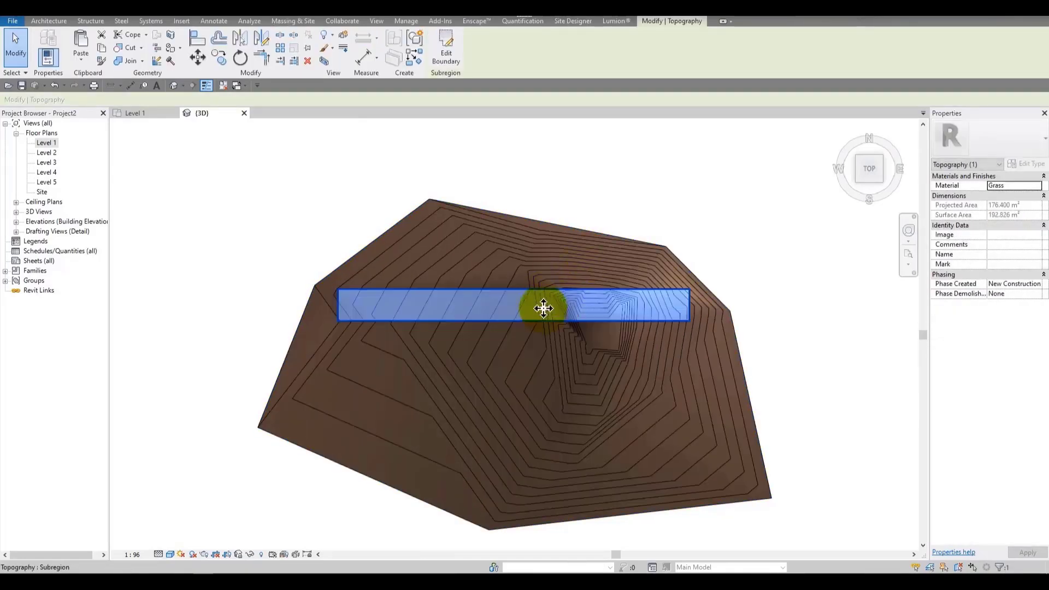
shift+middle_drag(543, 307, 492, 266)
shift+middle_drag(750, 227, 799, 170)
click(798, 267)
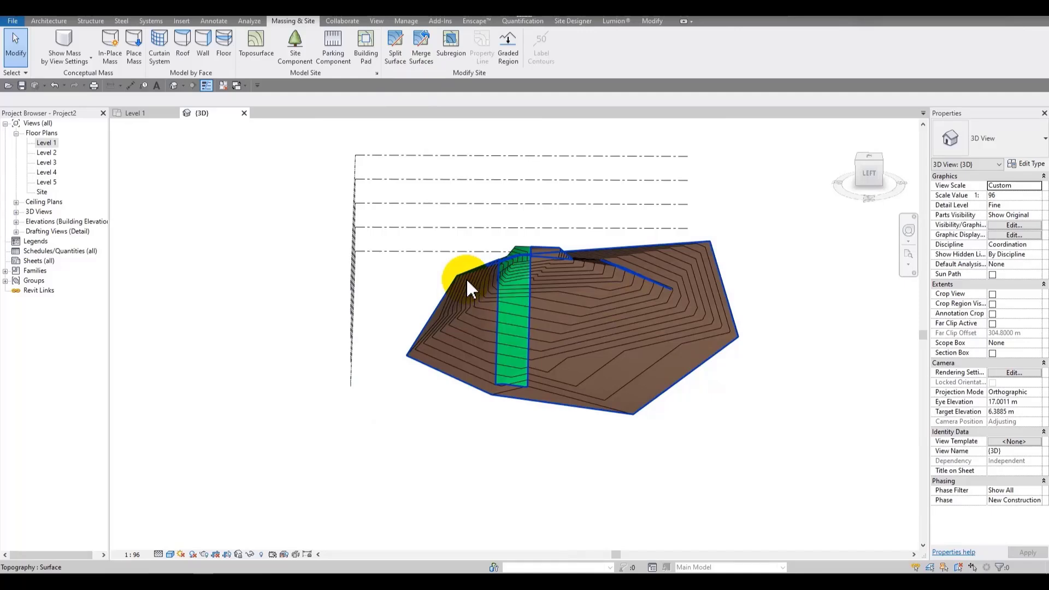
shift+middle_drag(465, 277, 540, 81)
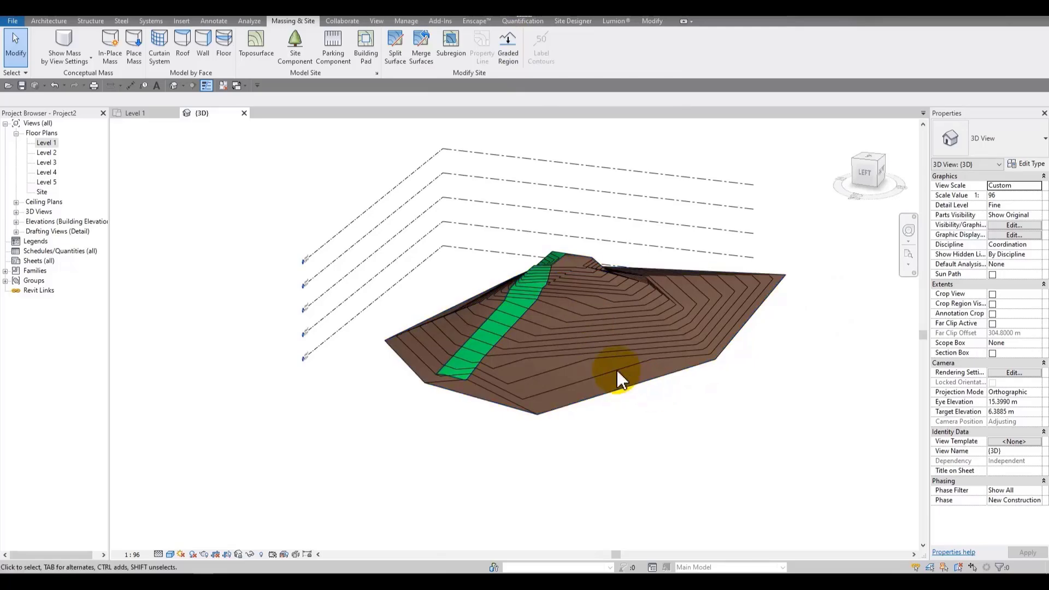
shift+middle_drag(709, 391, 776, 209)
Create a building pad on Level 1 from a 24 m by 9 m rectangle south of the grass strip, west of the summit
click(869, 159)
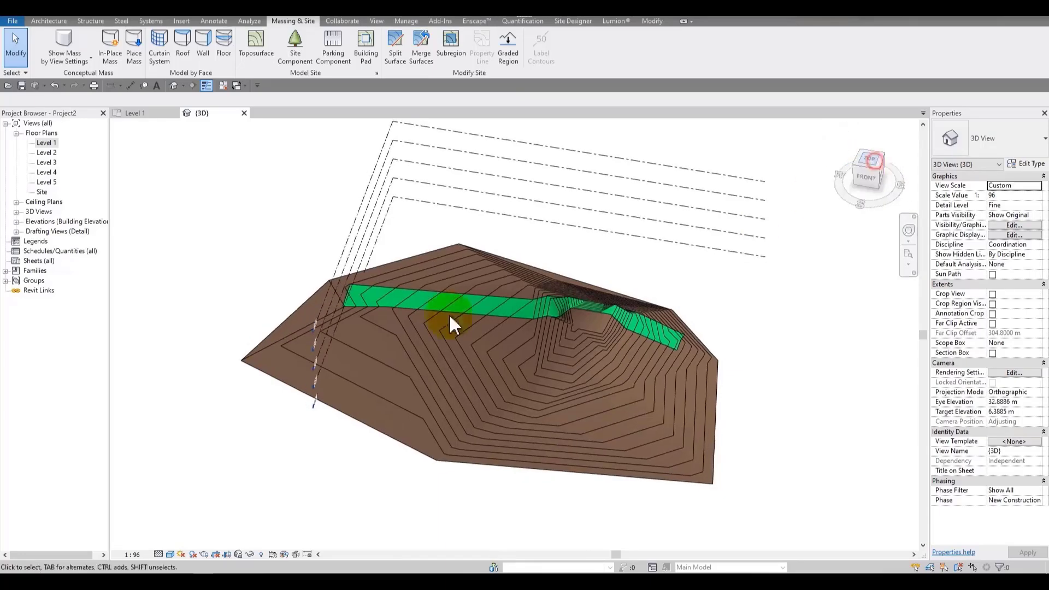
scroll(546, 243, up, 3)
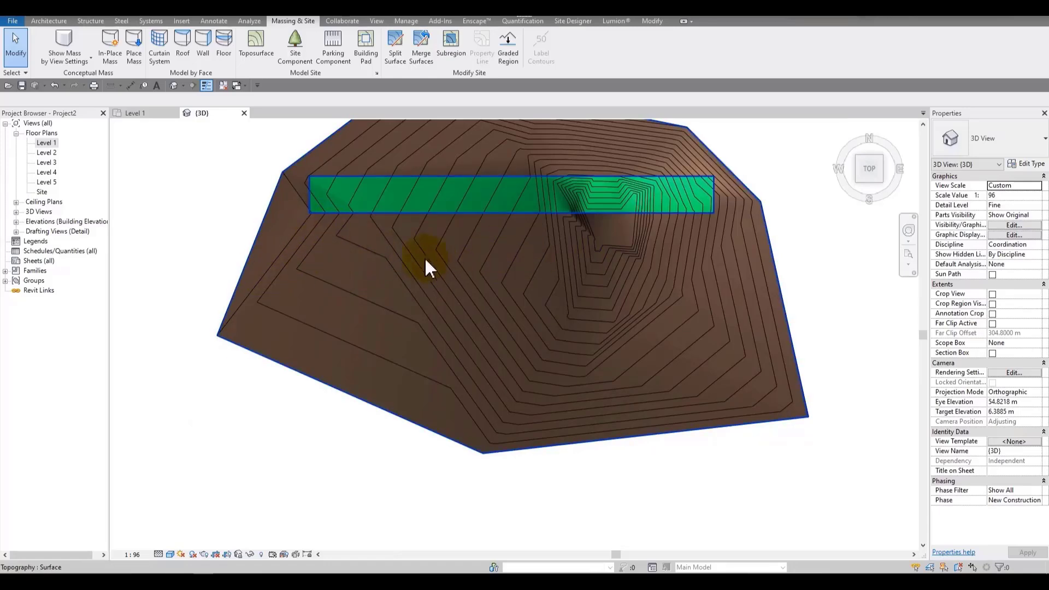
middle_drag(410, 304, 537, 272)
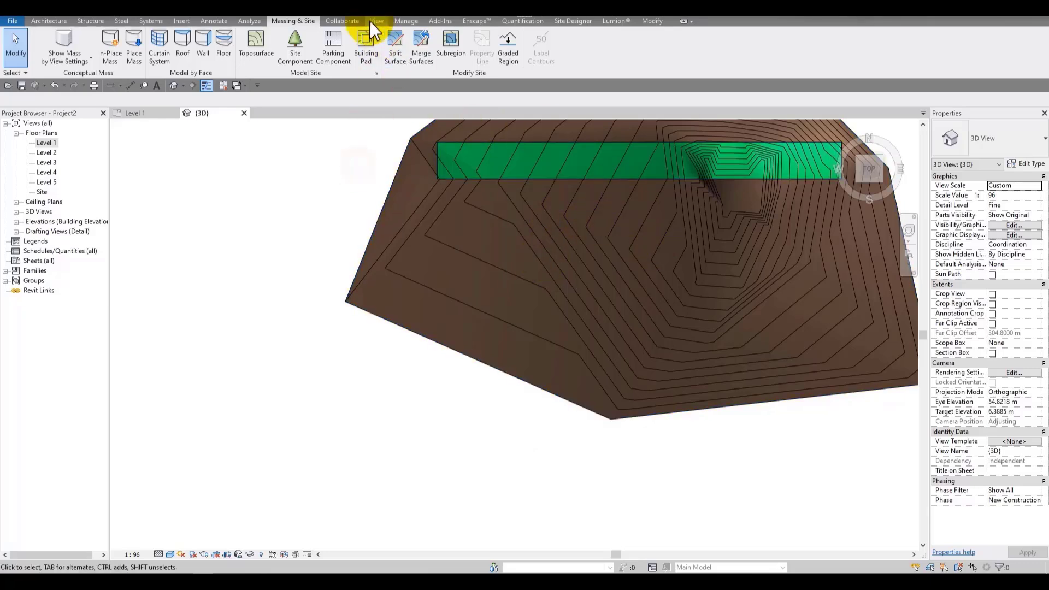
click(377, 74)
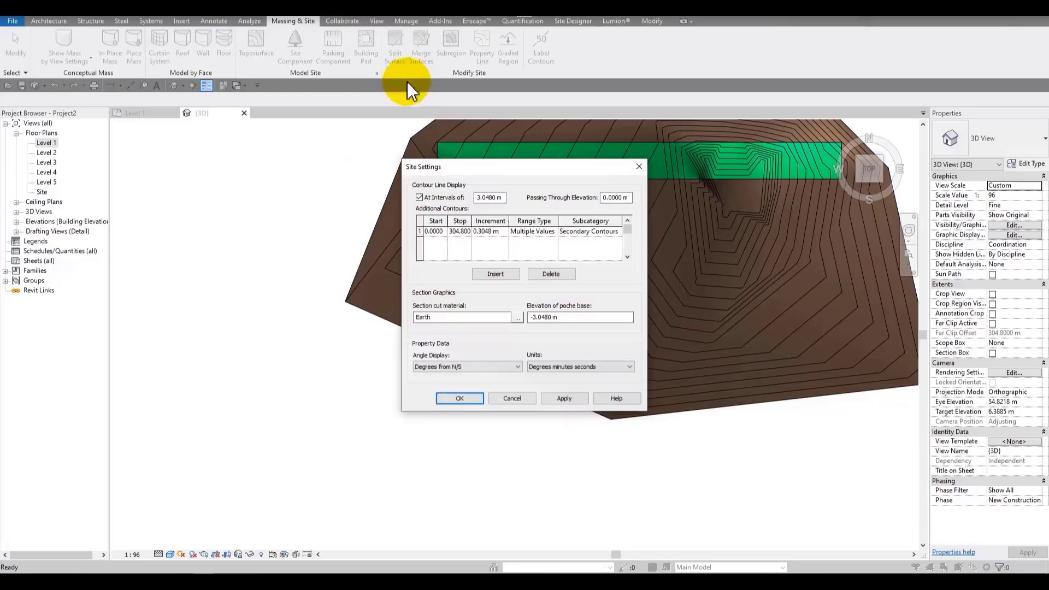
click(643, 169)
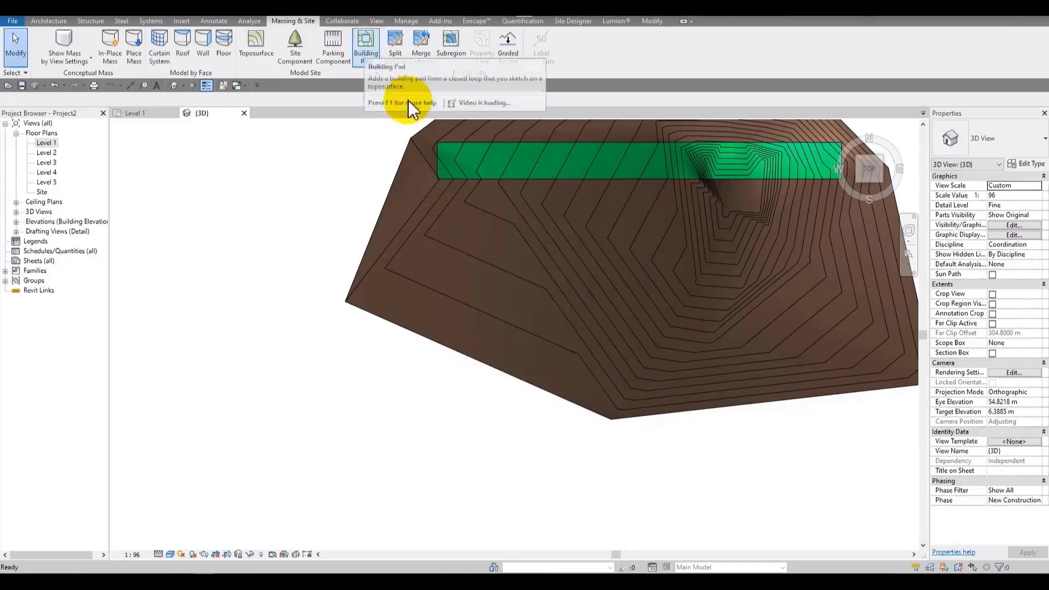
click(363, 58)
scroll(529, 319, down, 2)
scroll(438, 330, up, 2)
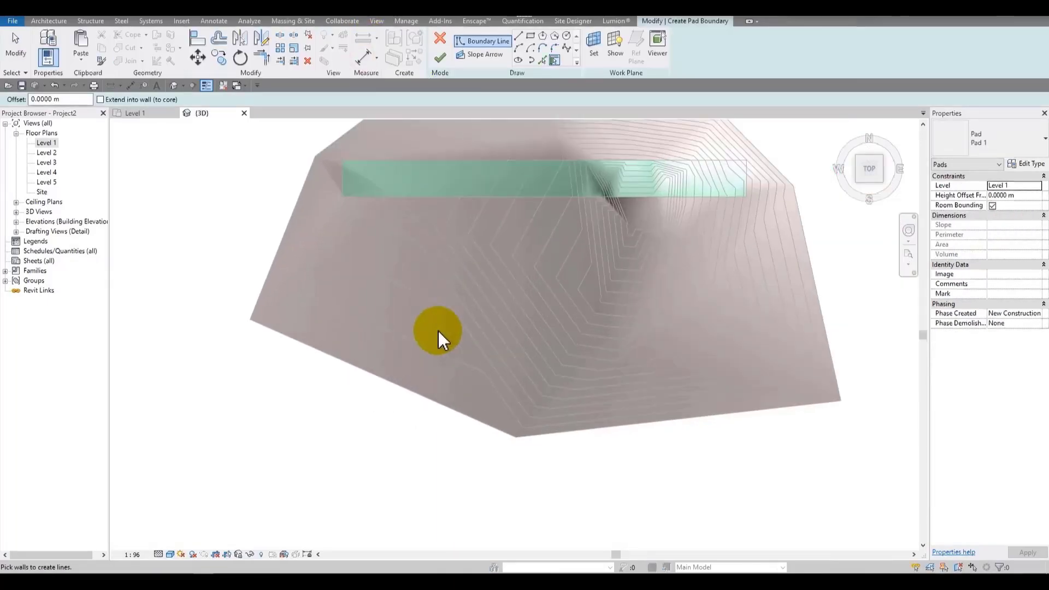
scroll(481, 359, down, 1)
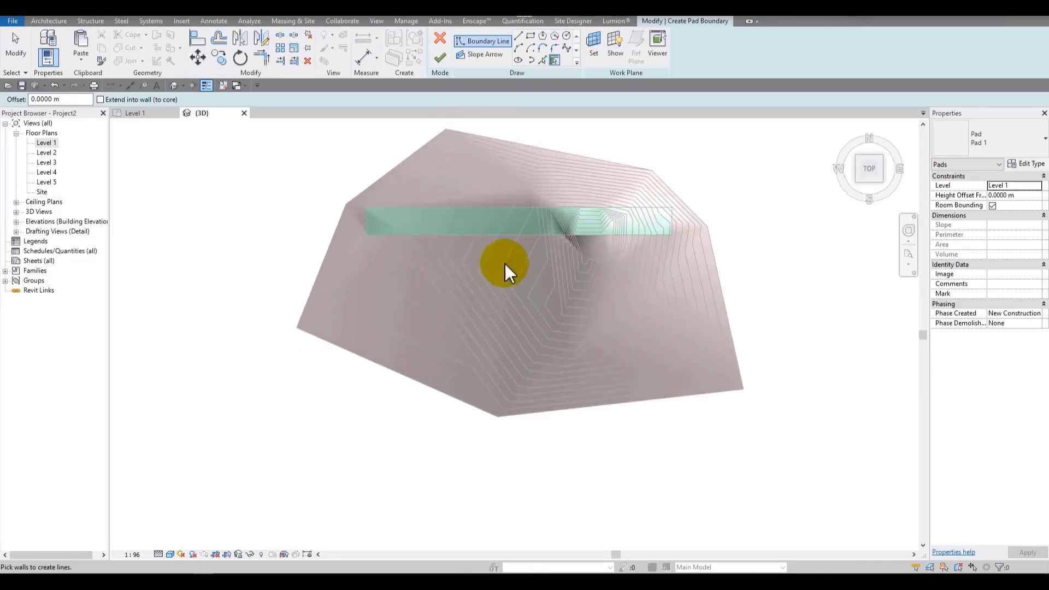
middle_drag(506, 269, 532, 230)
click(530, 36)
click(425, 253)
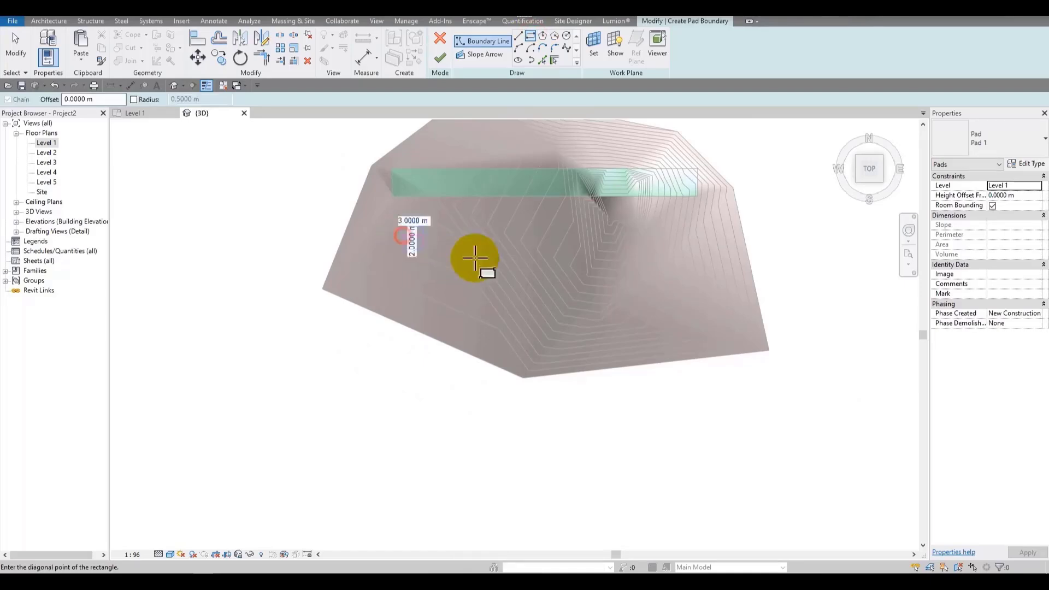
click(563, 297)
click(440, 57)
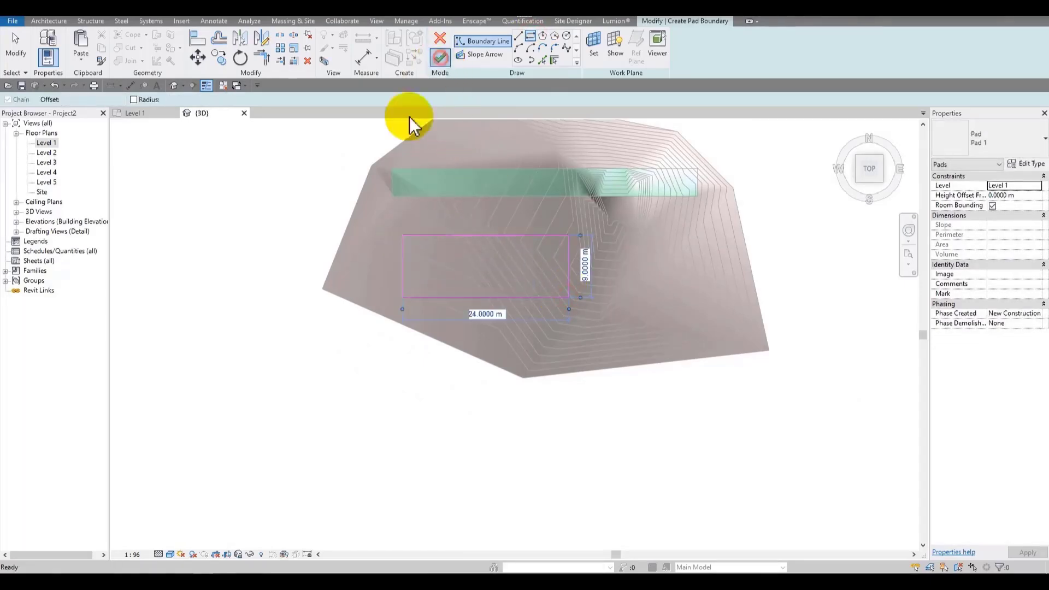
Examine the cut that the building pad makes in the hillside, the pad's properties and its relation to Level 1
scroll(452, 246, down, 3)
shift+middle_drag(452, 245, 621, 25)
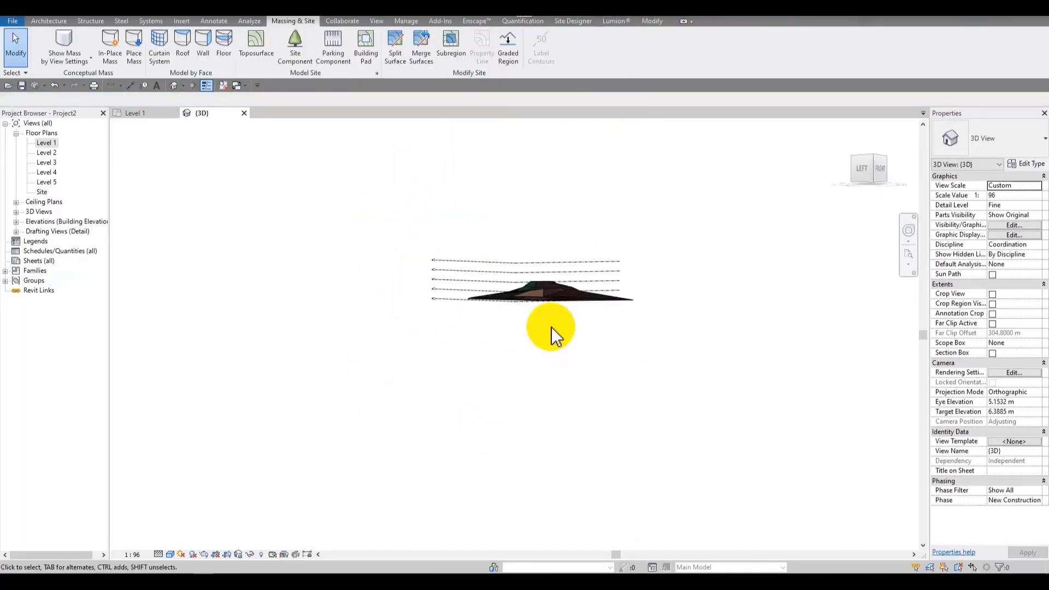
scroll(552, 323, up, 7)
shift+middle_drag(516, 199, 513, 444)
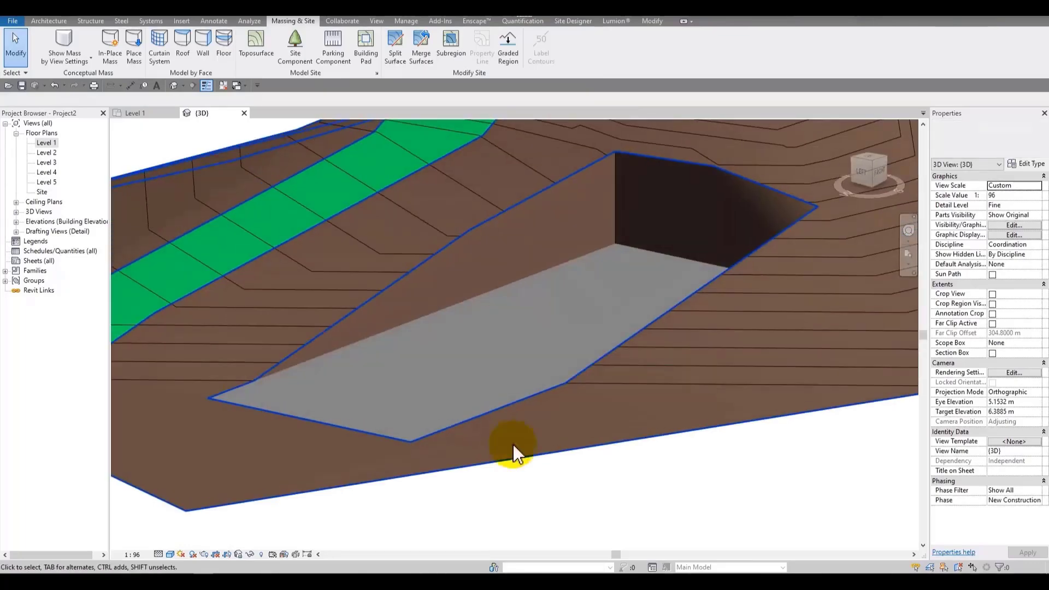
click(538, 267)
scroll(560, 422, down, 3)
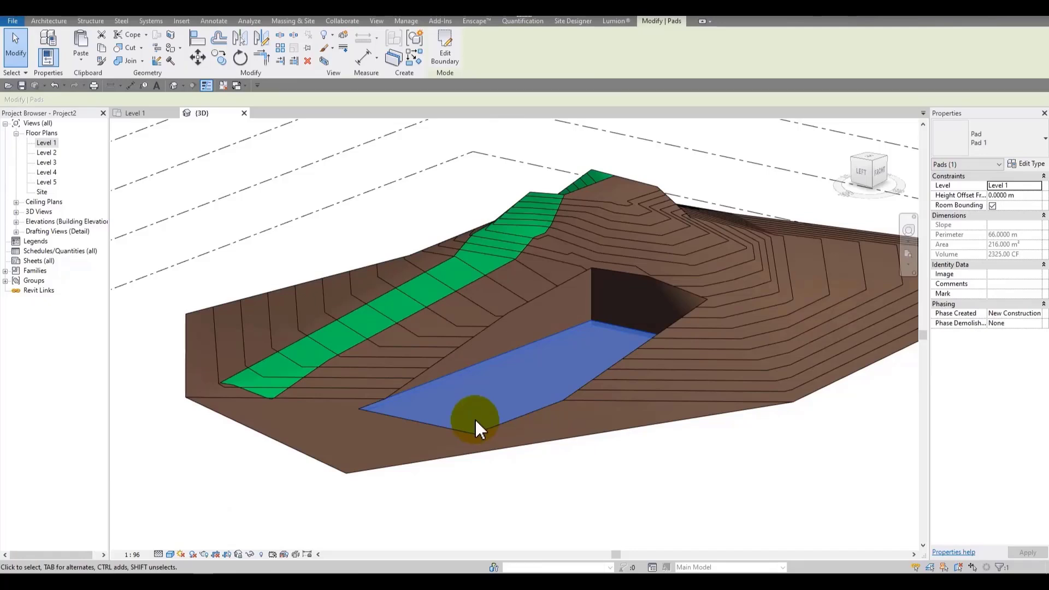
scroll(307, 220, down, 4)
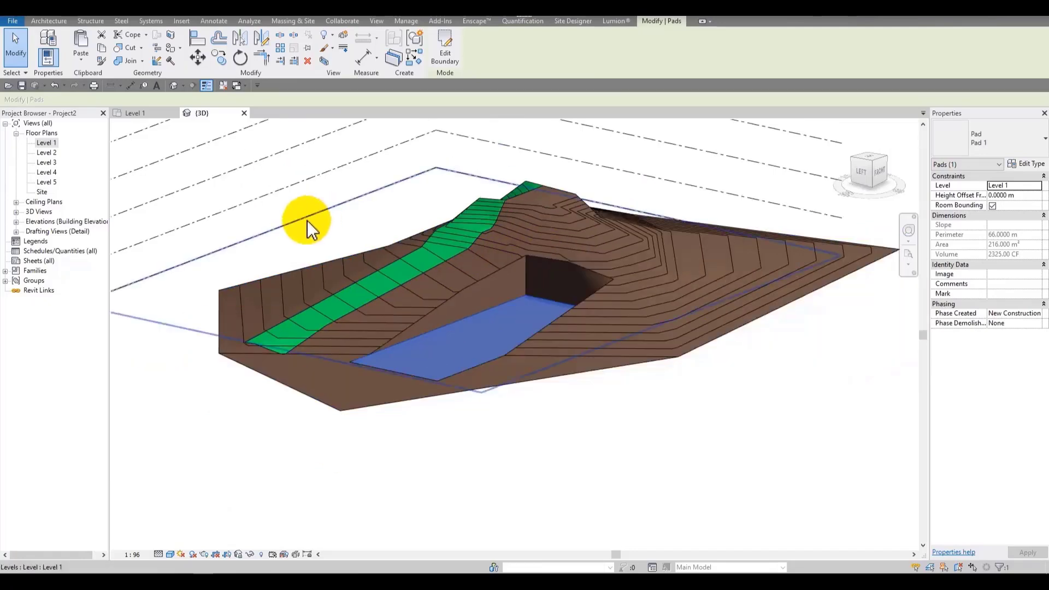
click(306, 222)
scroll(308, 238, down, 2)
ctrl+middle_drag(308, 239, 312, 318)
key(Escape)
scroll(405, 314, up, 2)
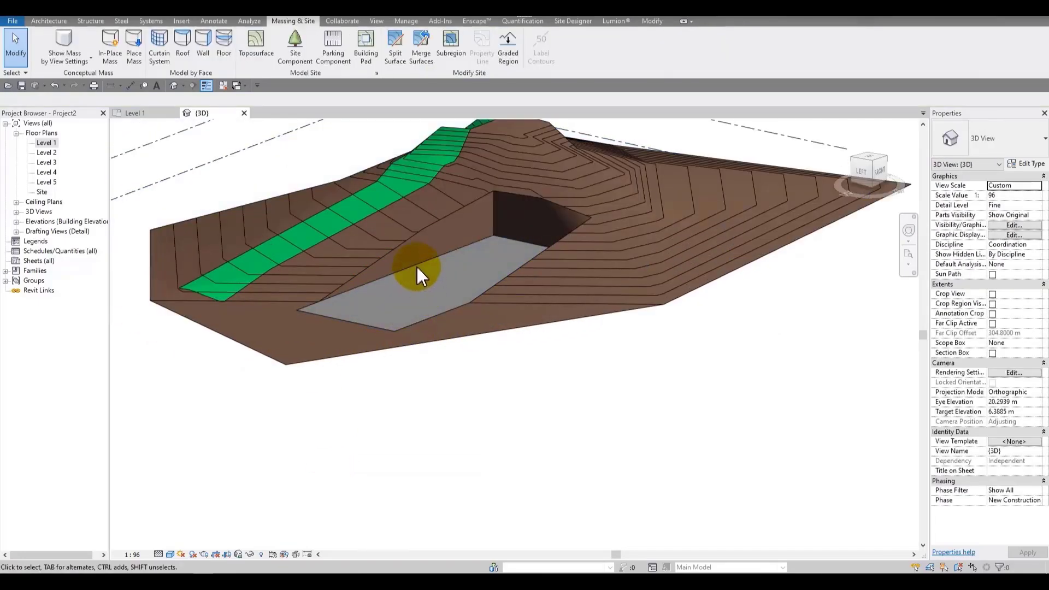
Select the building pad and set its level to Level 2
click(417, 274)
key(Escape)
click(326, 301)
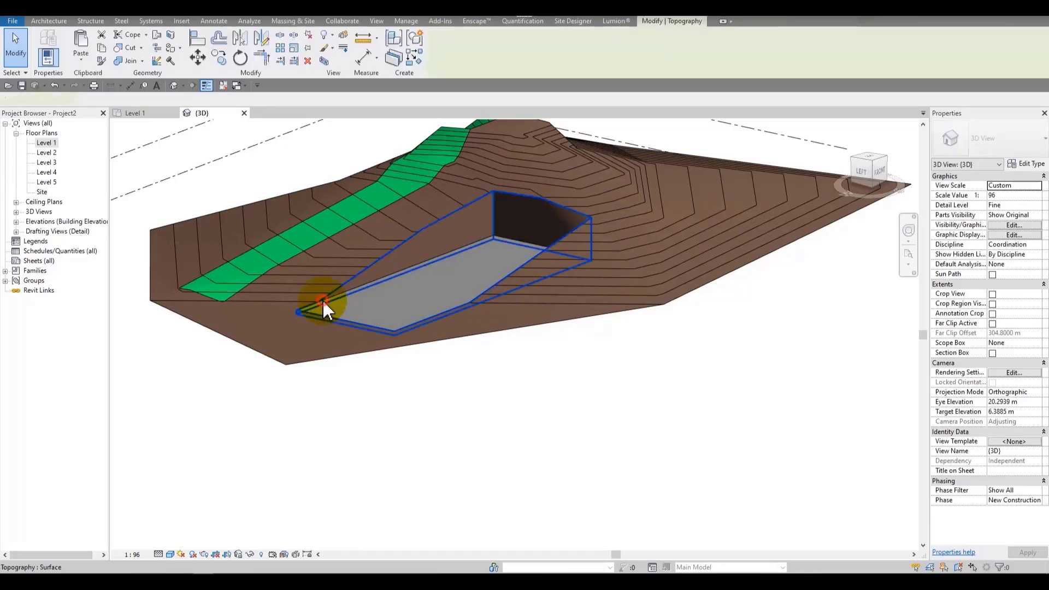
key(Escape)
click(324, 303)
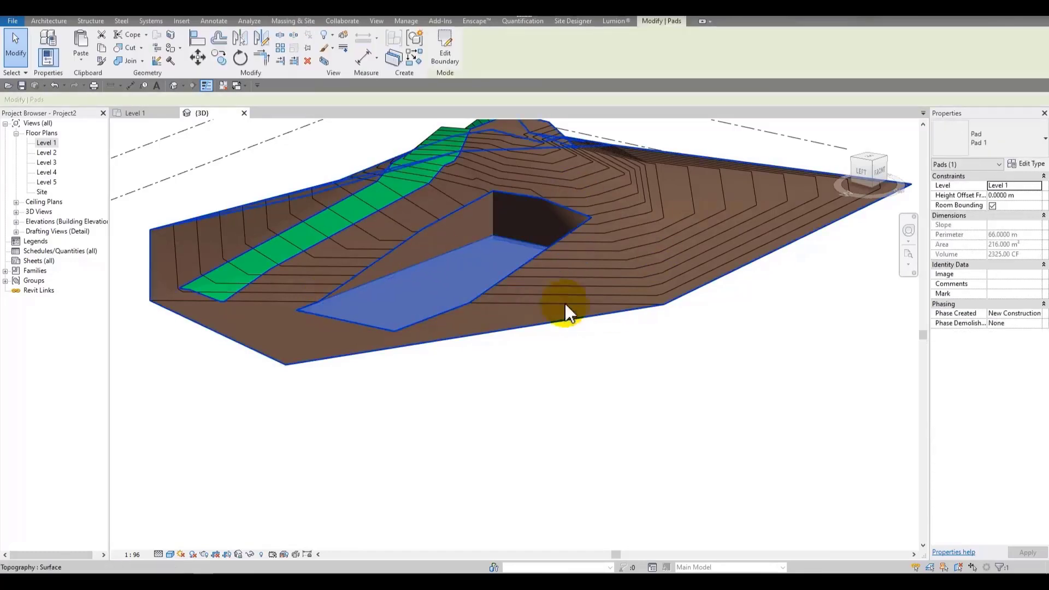
click(1037, 186)
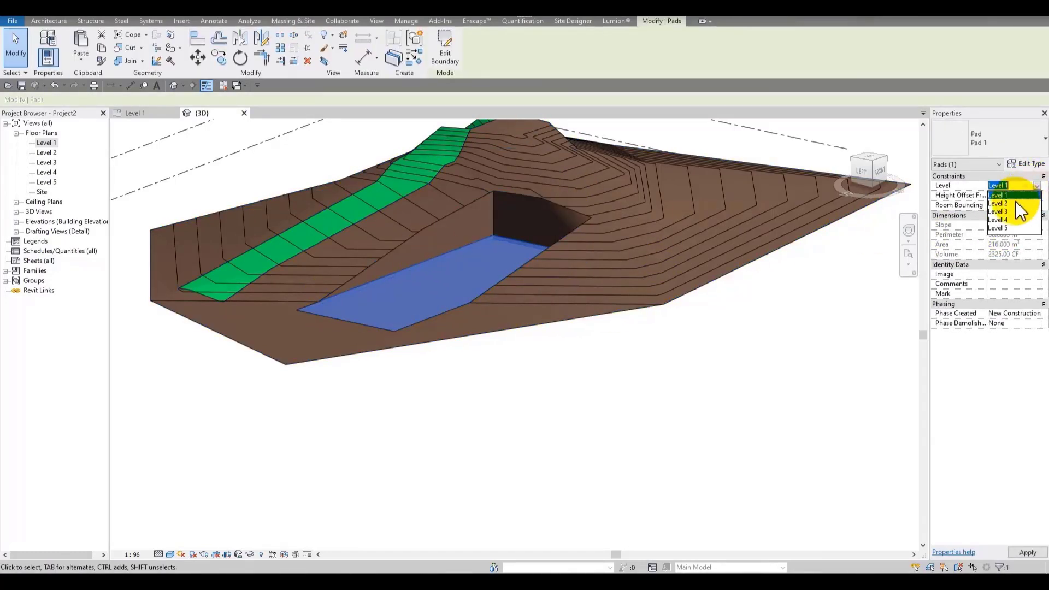
click(658, 379)
middle_drag(503, 380, 643, 473)
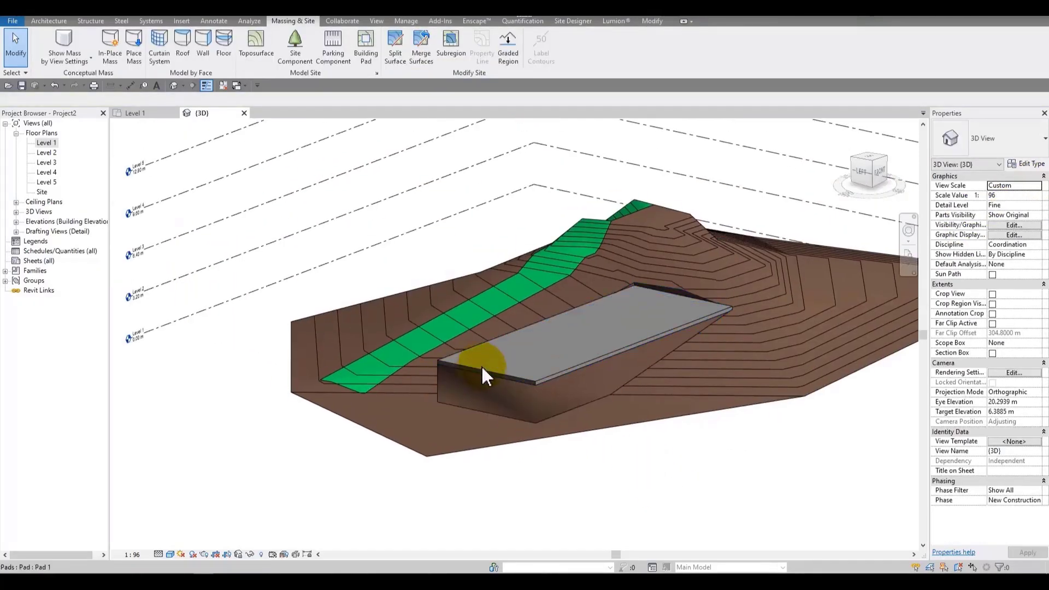
shift+middle_drag(543, 434, 745, 368)
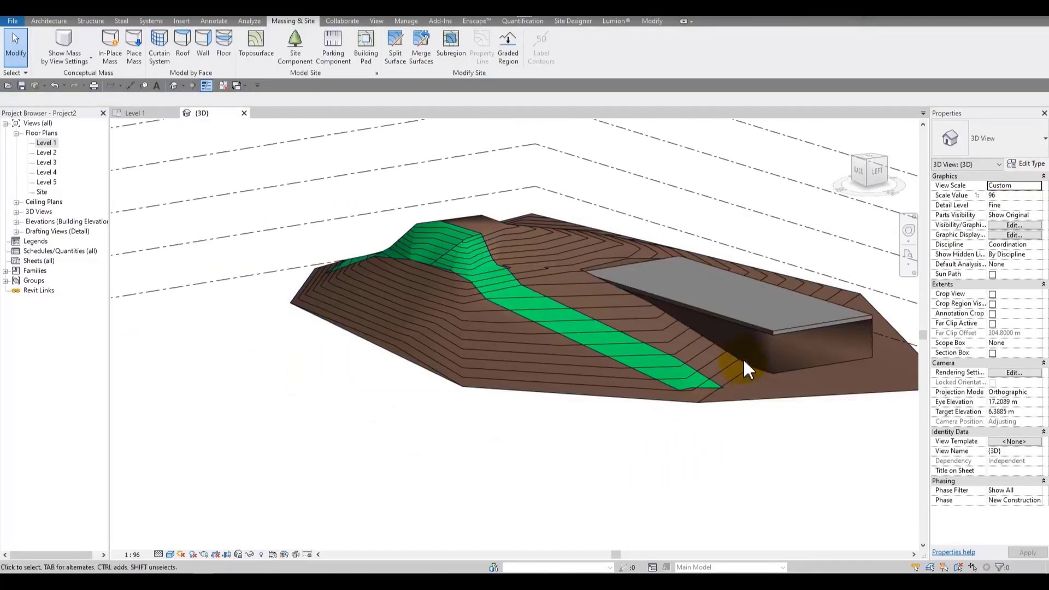
shift+middle_drag(812, 355, 598, 399)
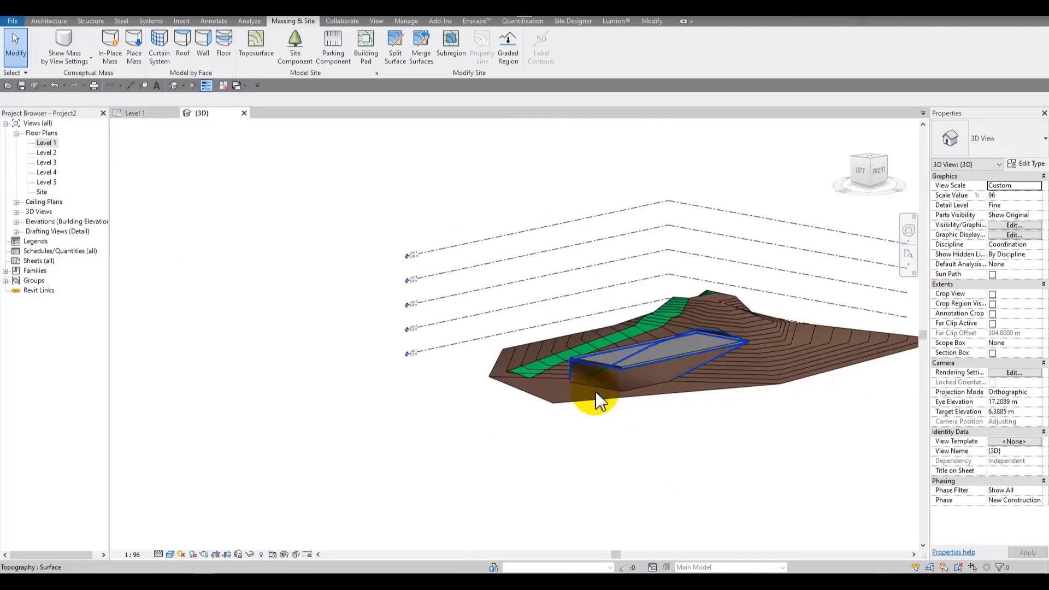
Open the Level 2 floor plan and turn on the visibility of the Topography category in it
click(463, 317)
shift+middle_drag(499, 459, 583, 402)
click(641, 477)
scroll(670, 371, up, 4)
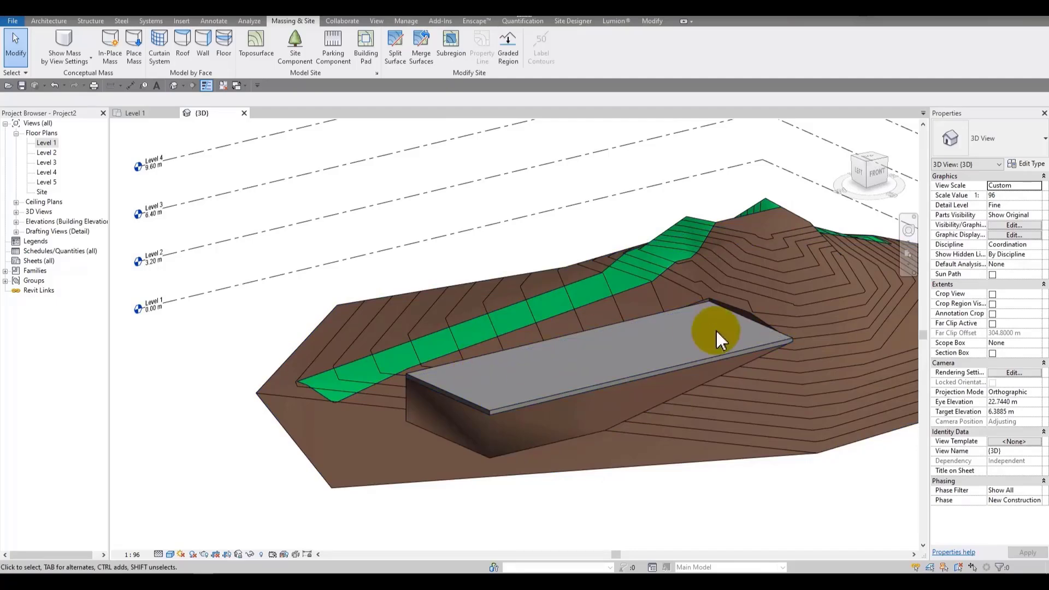
double_click(47, 152)
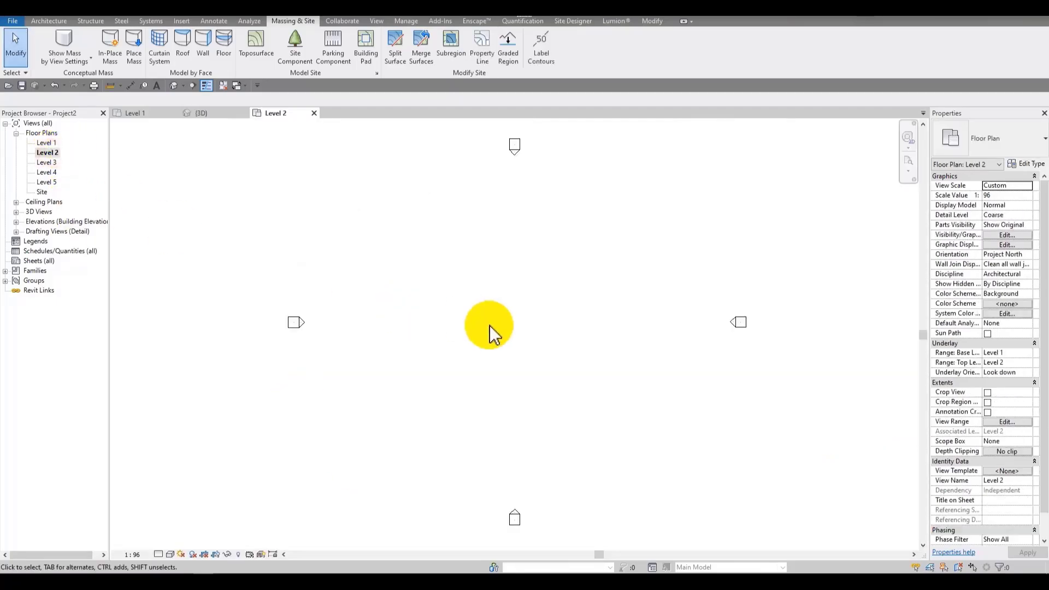
key(v)
key(g)
click(389, 308)
key(t)
scroll(392, 316, down, 1)
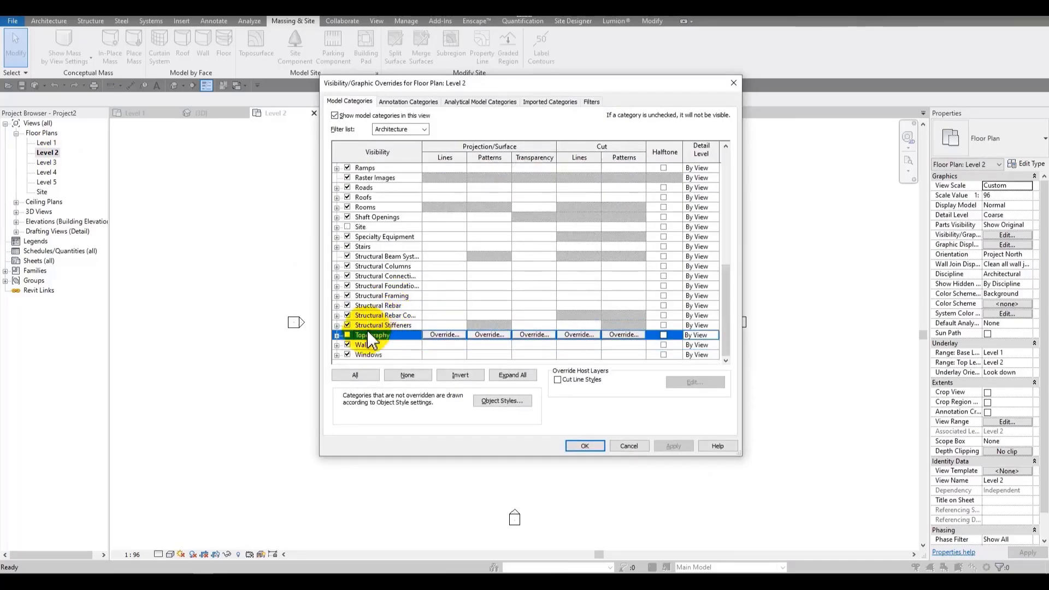
click(347, 334)
click(584, 446)
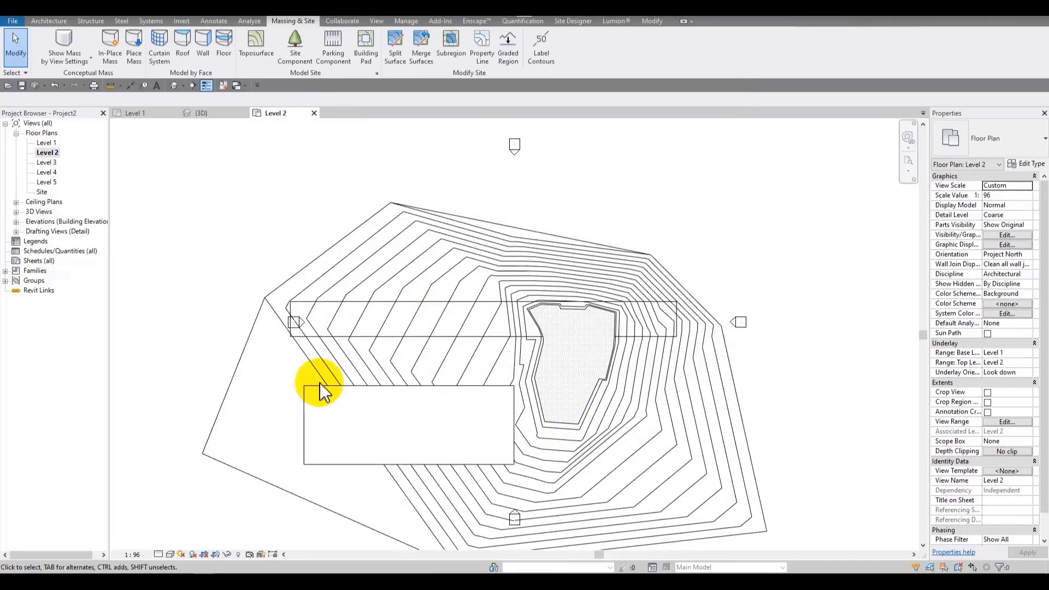
Draw three overlapping rectangles of 30 cm basic walls on the building pad in Level 2, with their top constrained up to Level 3
scroll(395, 409, up, 2)
key(w)
key(a)
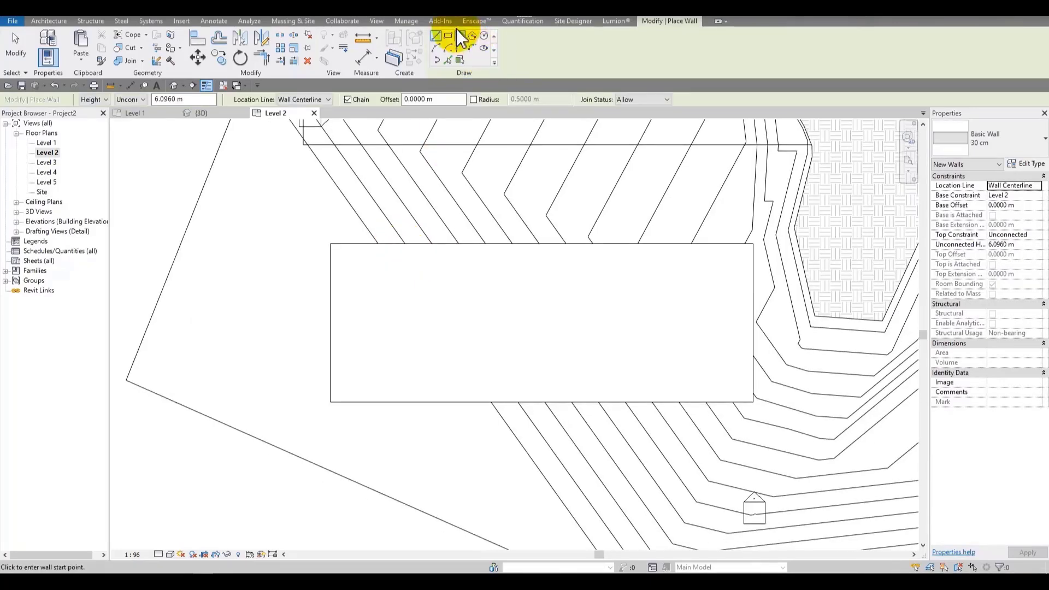
click(1036, 235)
click(1011, 264)
click(992, 136)
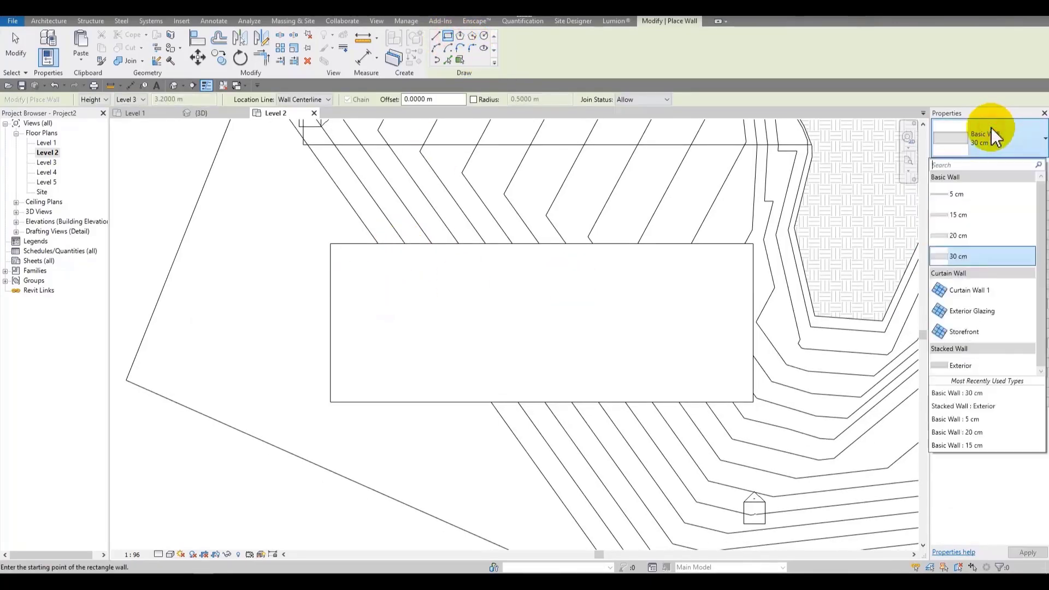
click(981, 256)
click(348, 264)
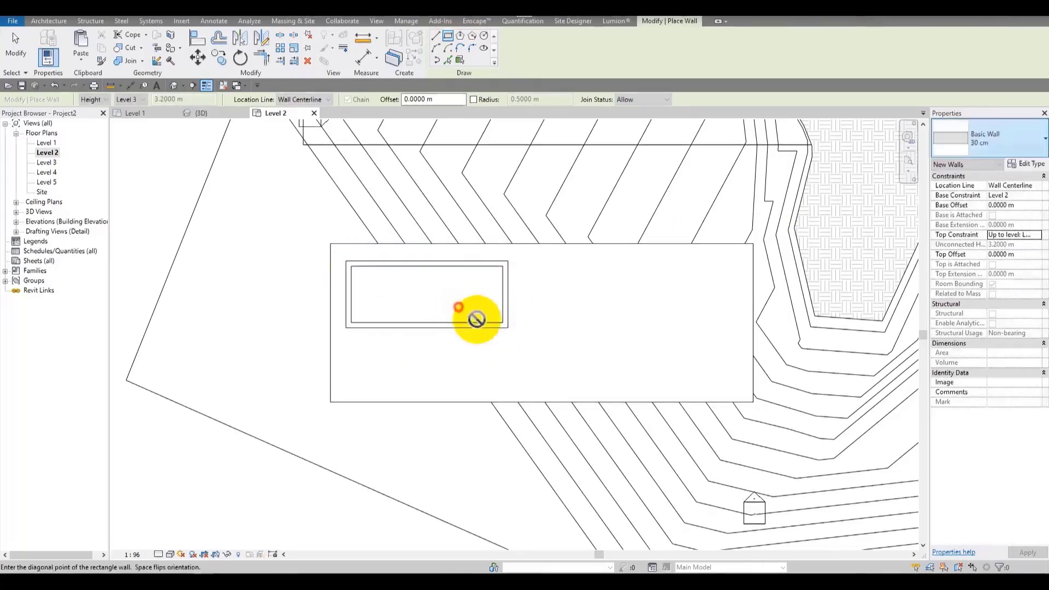
click(457, 305)
click(672, 379)
click(610, 268)
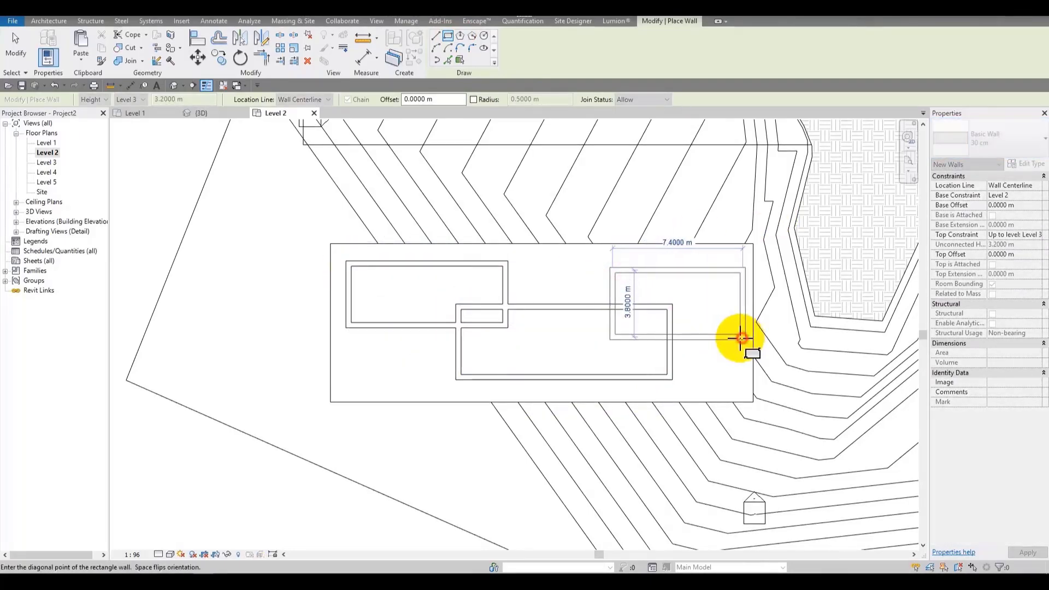
click(740, 339)
key(Escape)
key(Escape)
In the 3D view, undo the three wall rectangles and the building pad's level change, returning the pad to Level 1
click(173, 84)
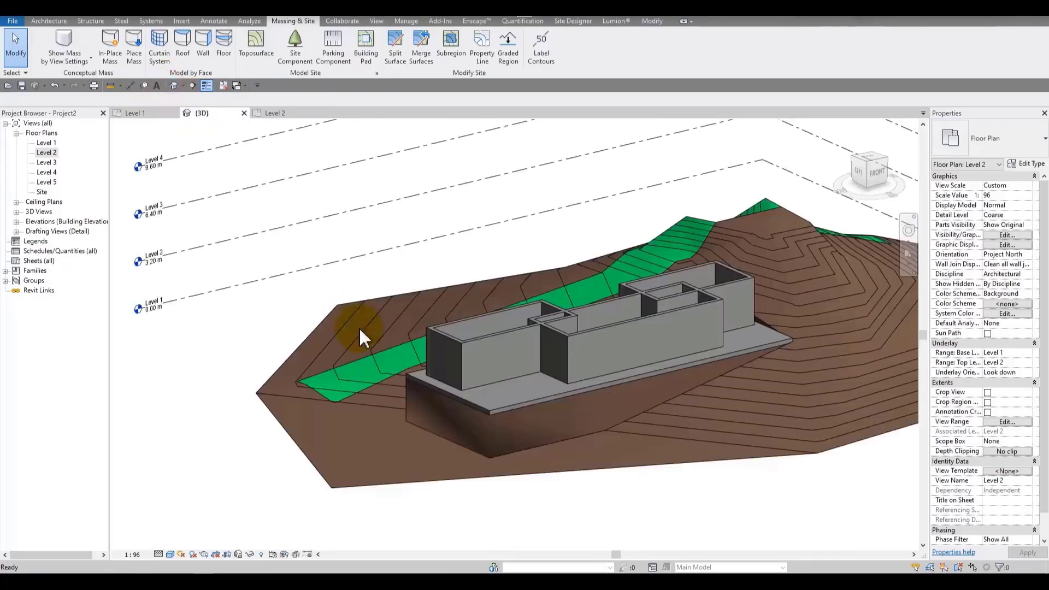
shift+middle_drag(364, 339, 637, 389)
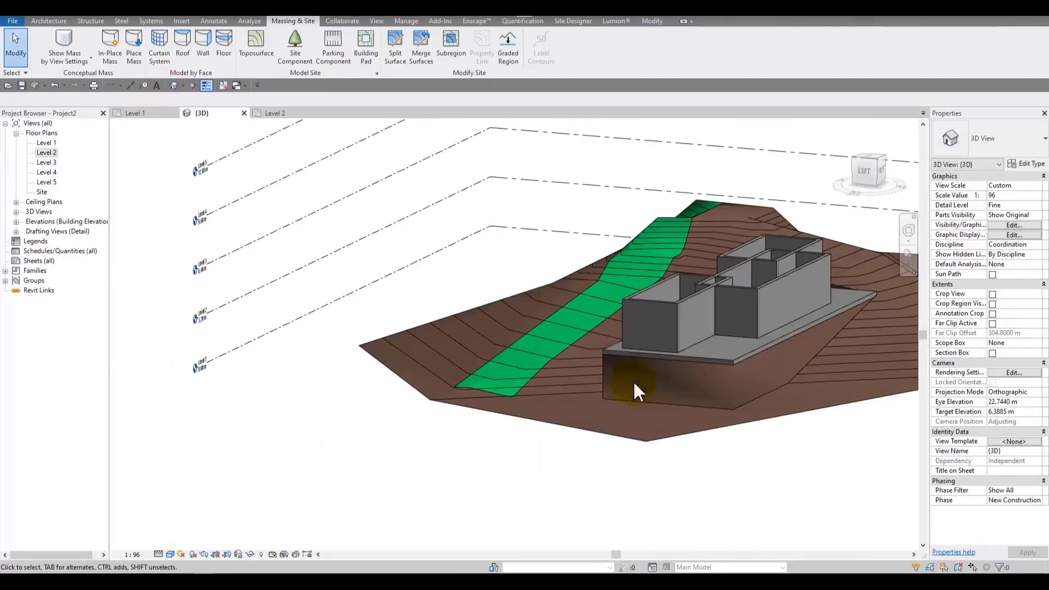
shift+middle_drag(708, 271, 506, 263)
click(618, 251)
key(Delete)
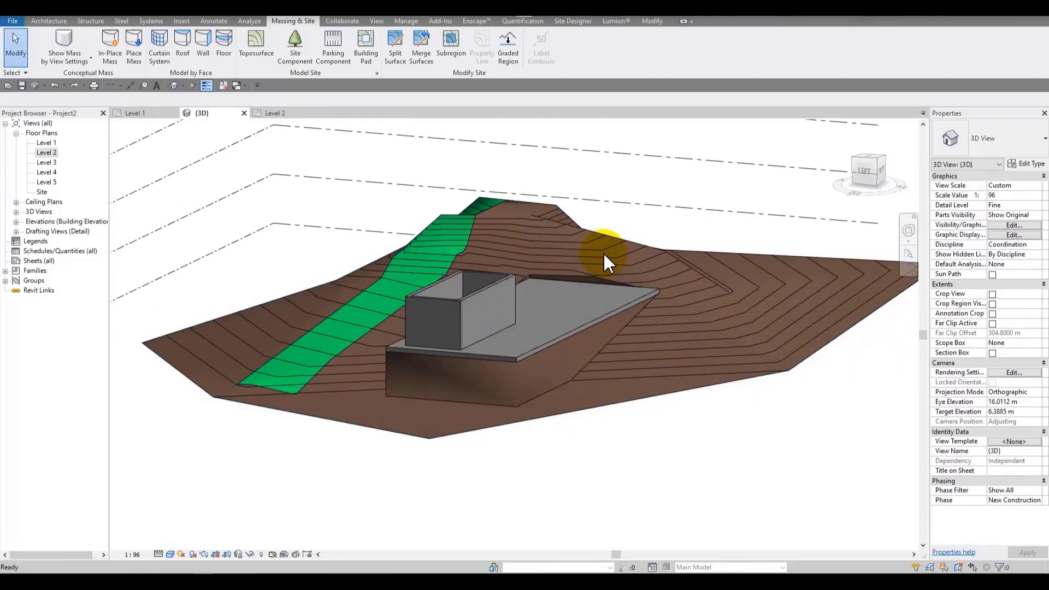
key(ctrl+z)
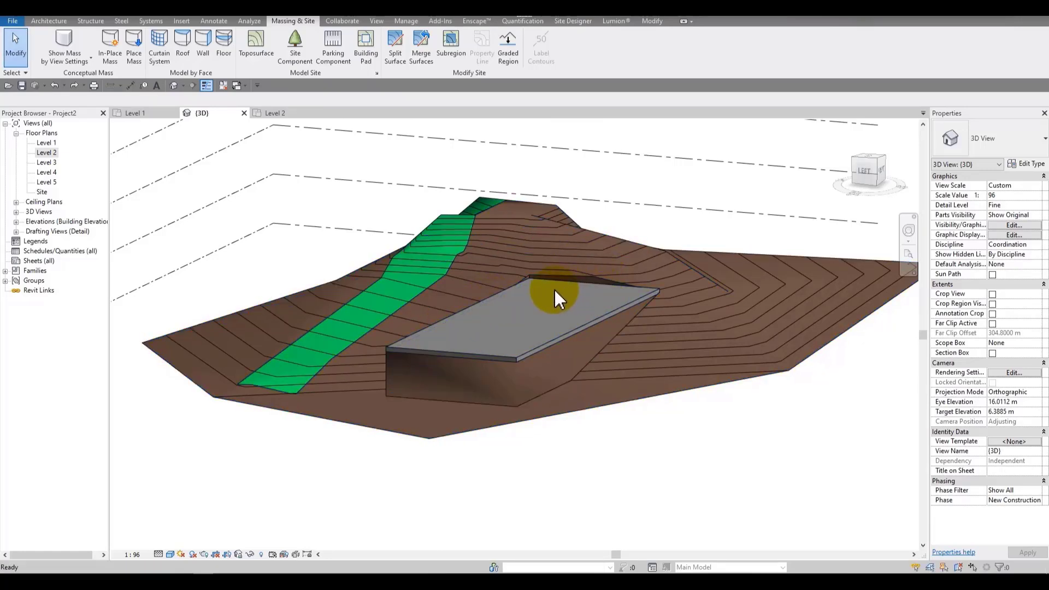
click(484, 301)
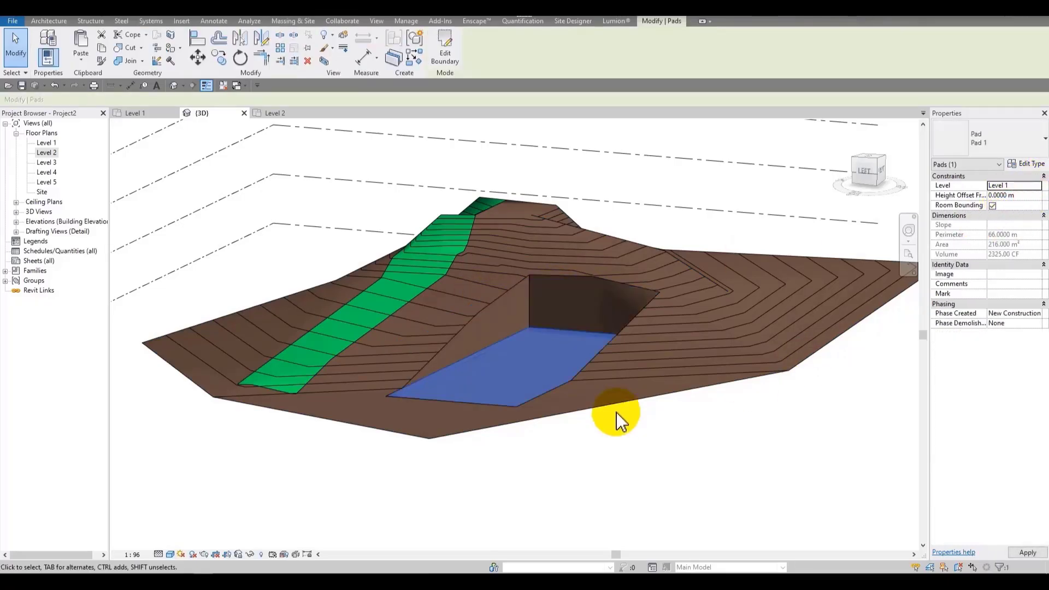
Examine the excavation around the Level 1 building pad and the surrounding terrain in 3D
key(Escape)
shift+middle_drag(554, 411, 592, 532)
scroll(325, 232, up, 3)
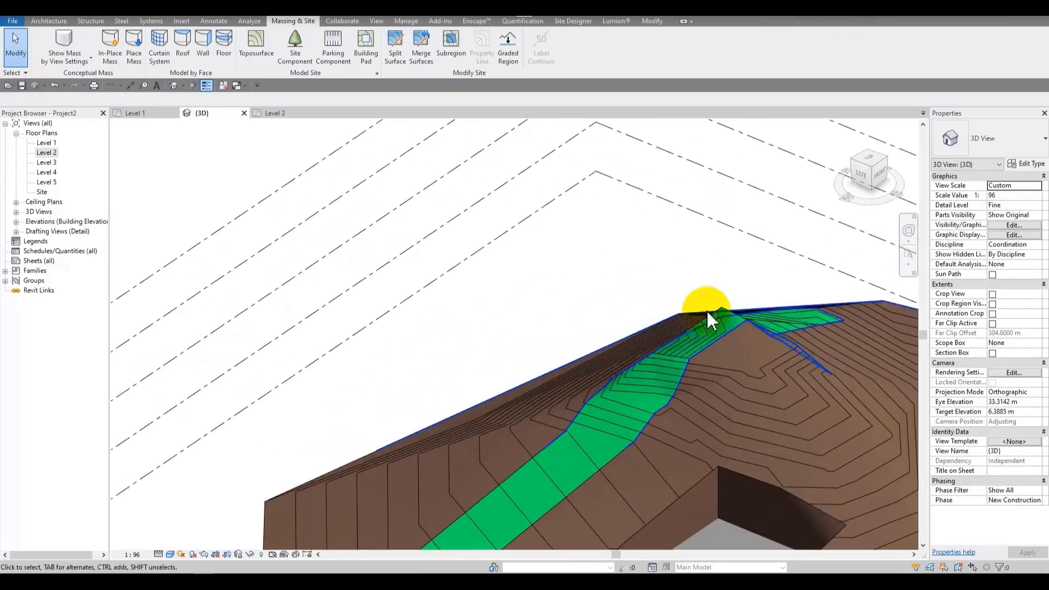
middle_drag(707, 312, 665, 129)
scroll(527, 334, down, 4)
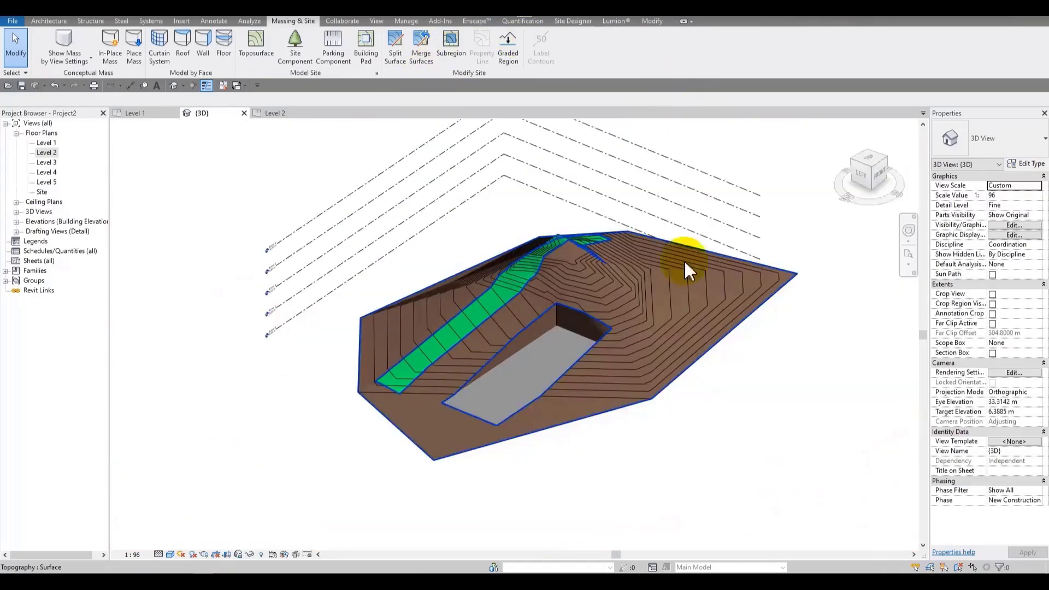
scroll(604, 338, up, 3)
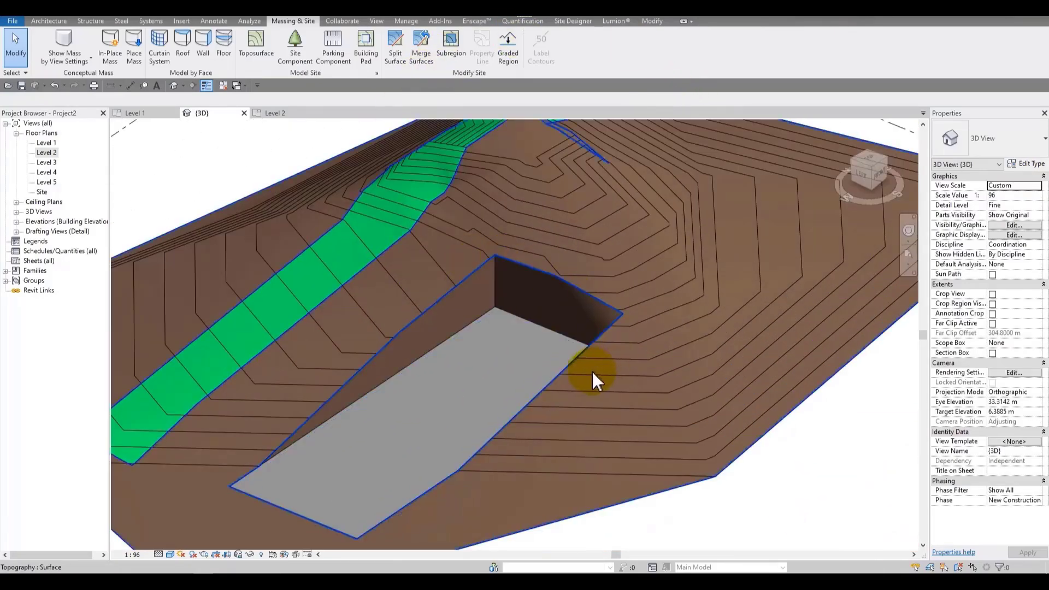
scroll(489, 262, down, 3)
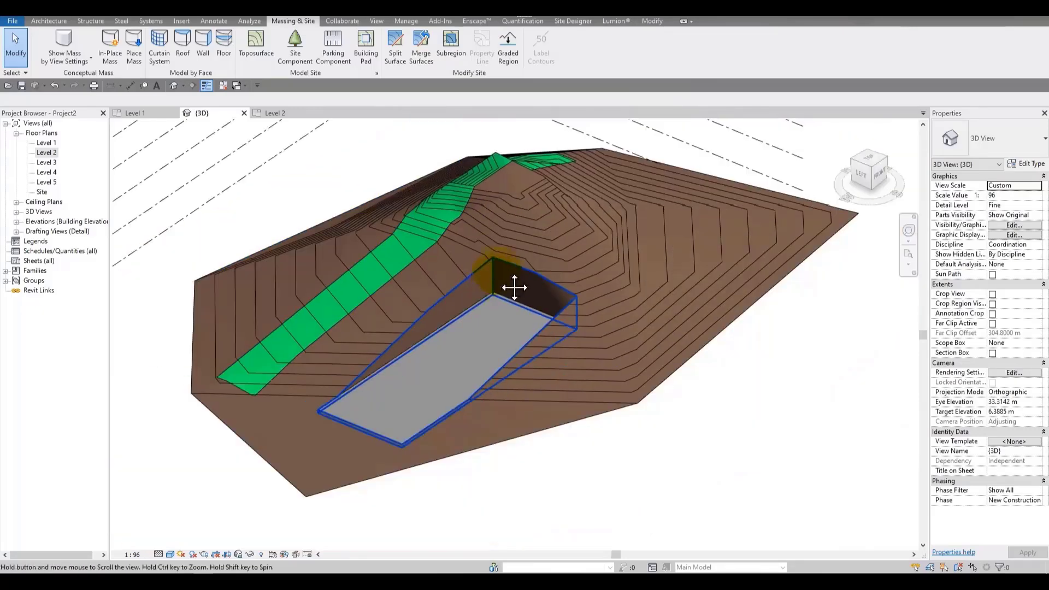
middle_drag(509, 252, 529, 290)
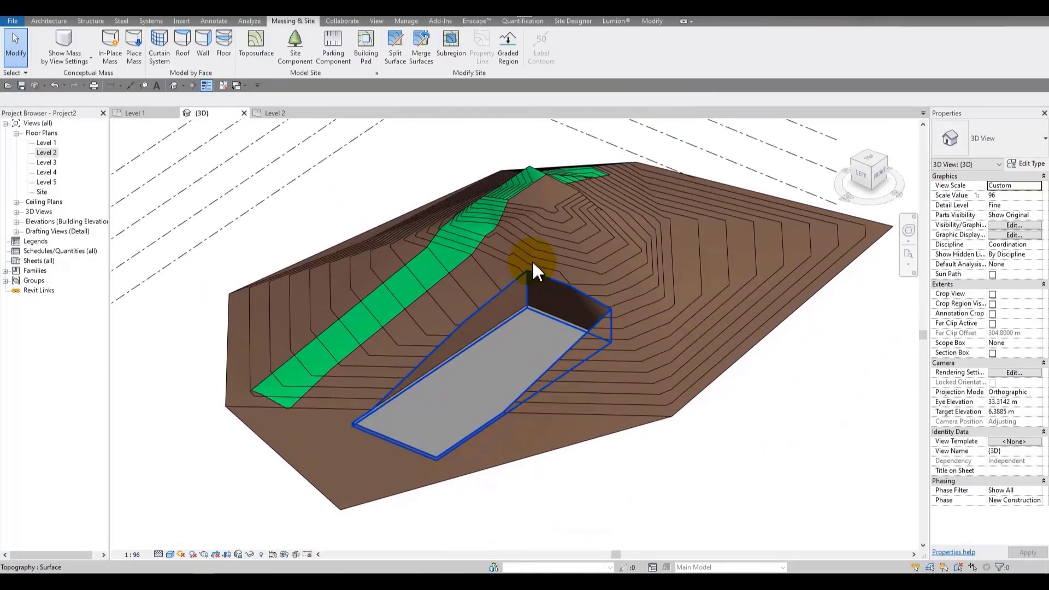
Select the toposurface, the grass subregion and the building pad together and set their Phase Created to Existing
drag(613, 476, 588, 467)
drag(482, 409, 527, 247)
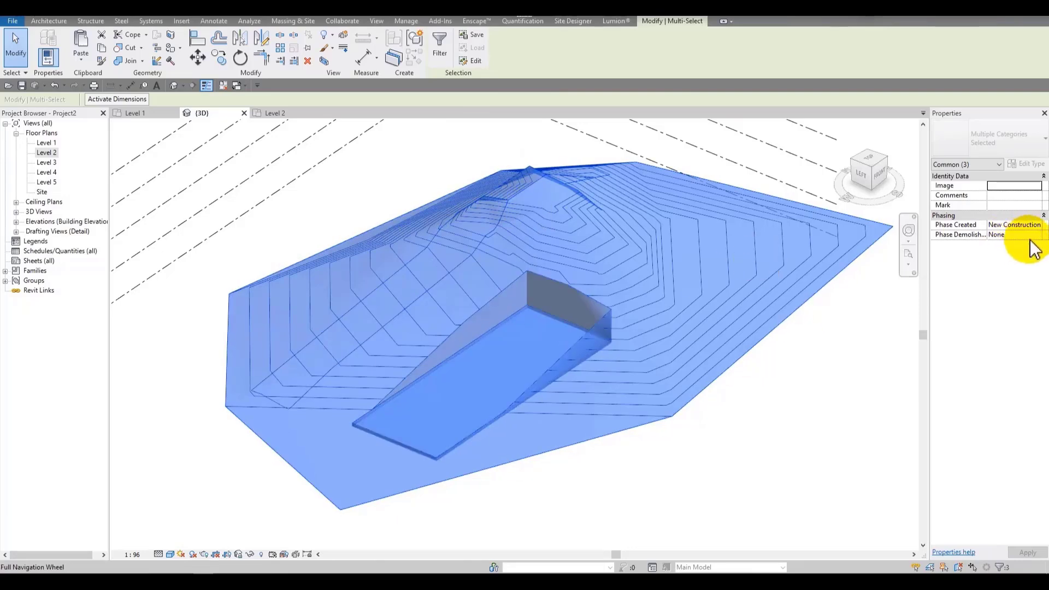
click(999, 235)
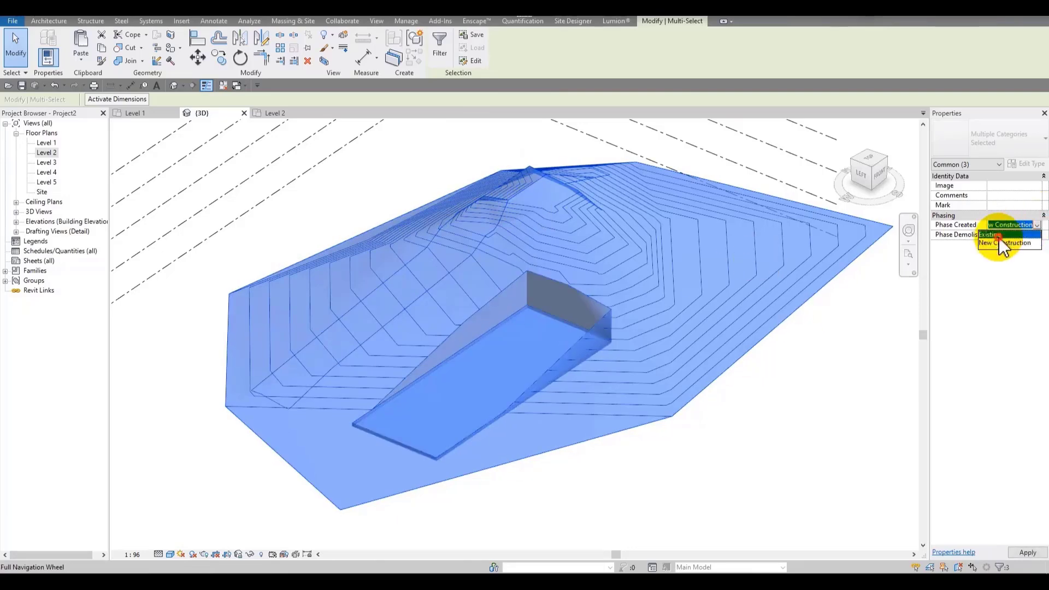
click(561, 328)
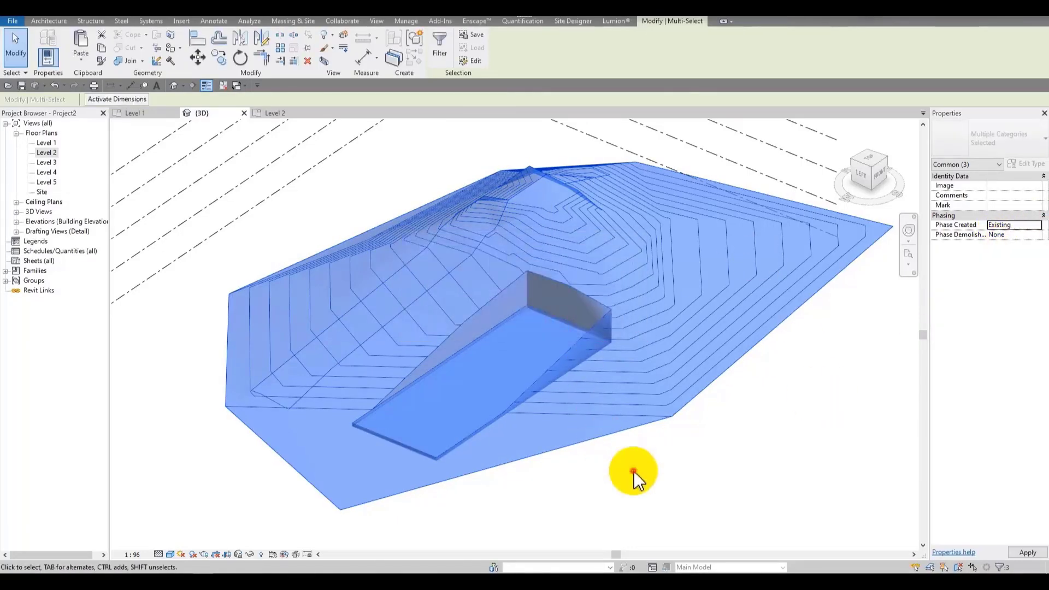
click(634, 471)
scroll(513, 329, down, 2)
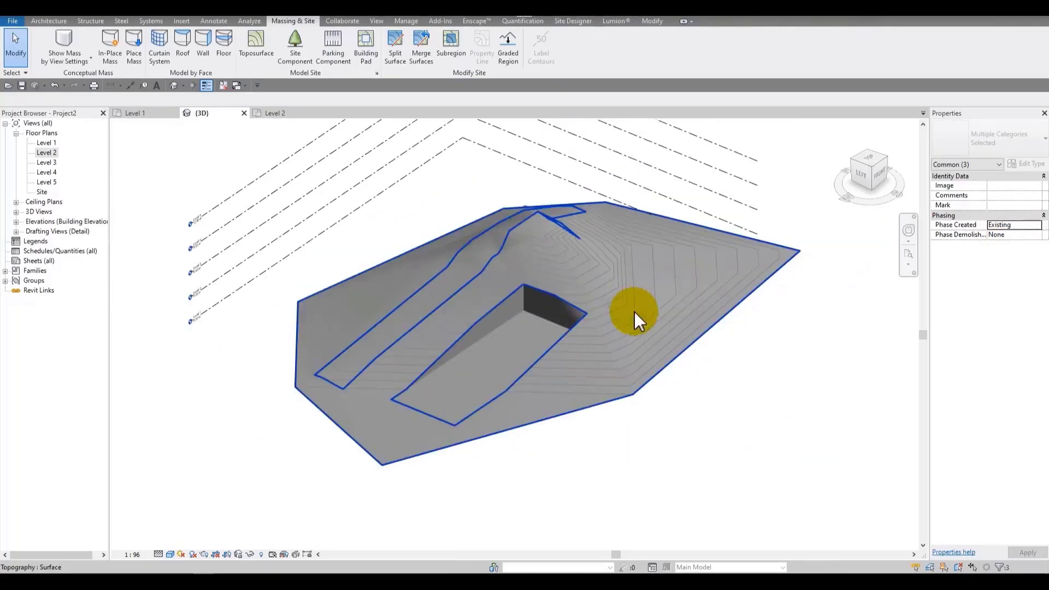
click(441, 183)
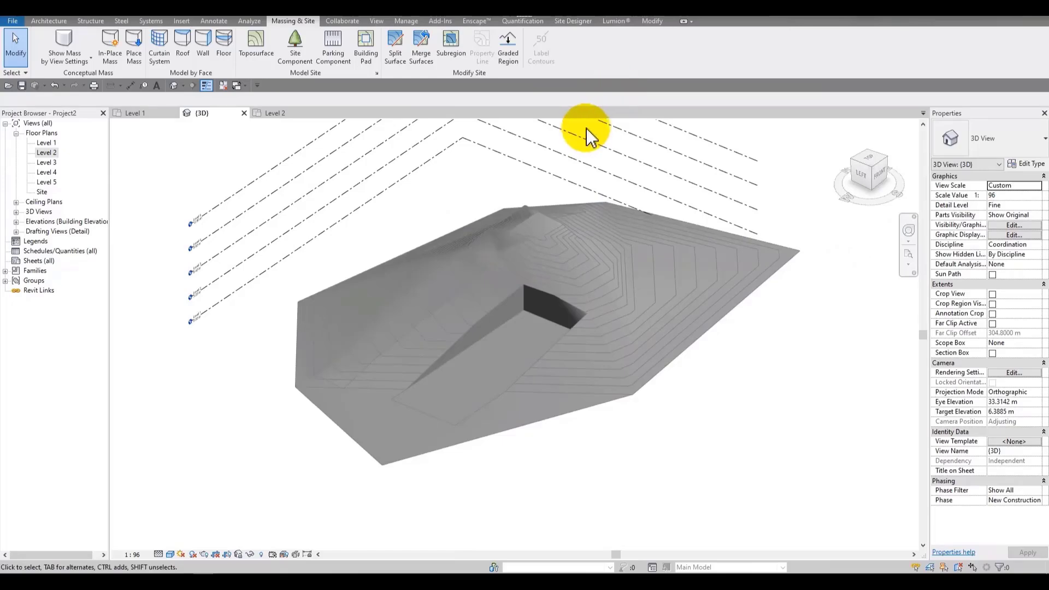
Create a graded region from the existing toposurface as an exact copy with internal and perimeter points, and finish the surface
click(509, 49)
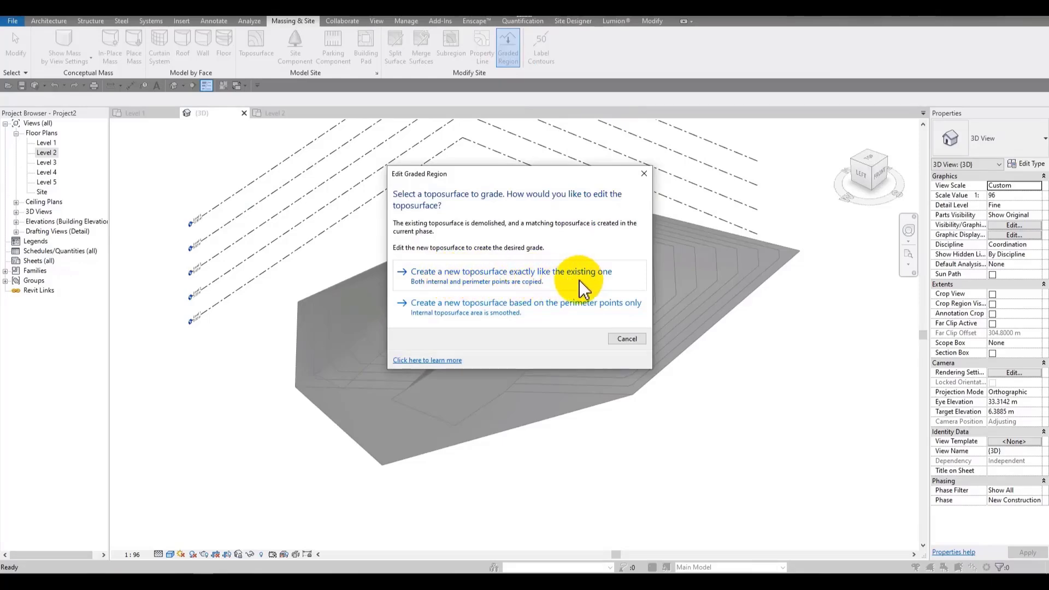
drag(604, 173, 181, 91)
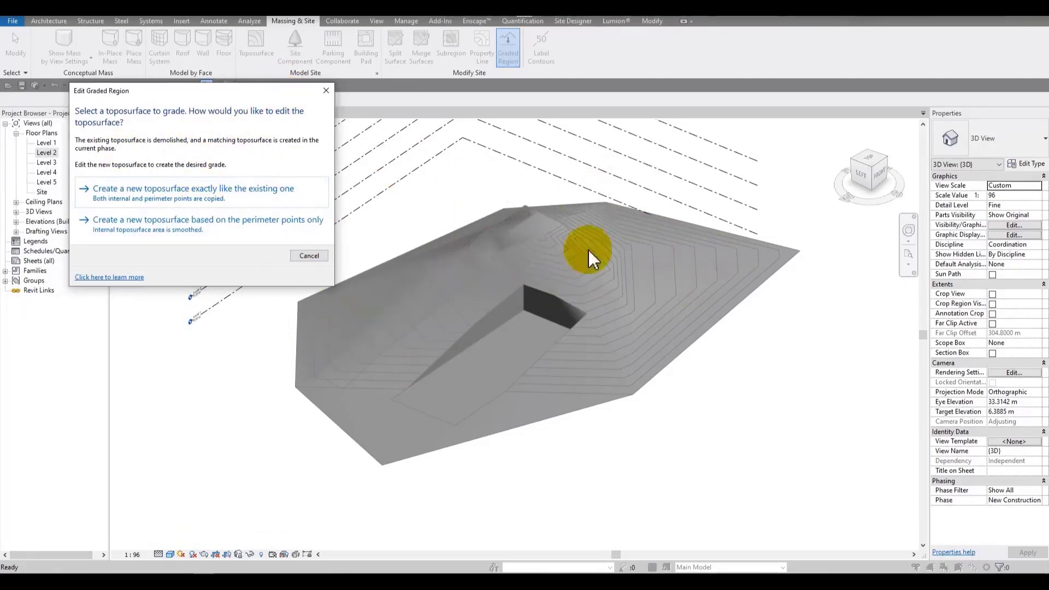
click(287, 191)
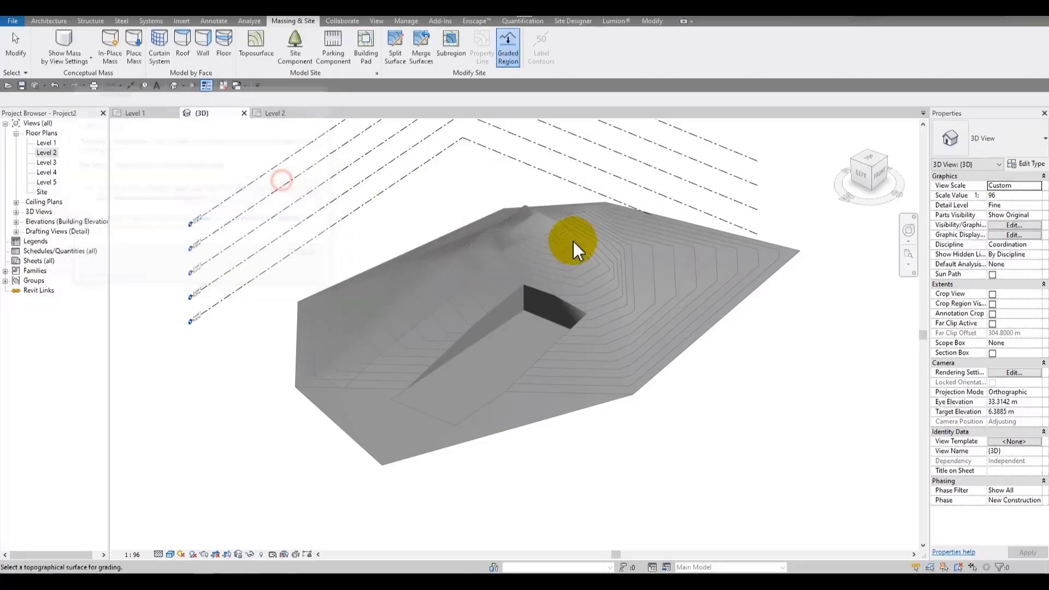
click(575, 242)
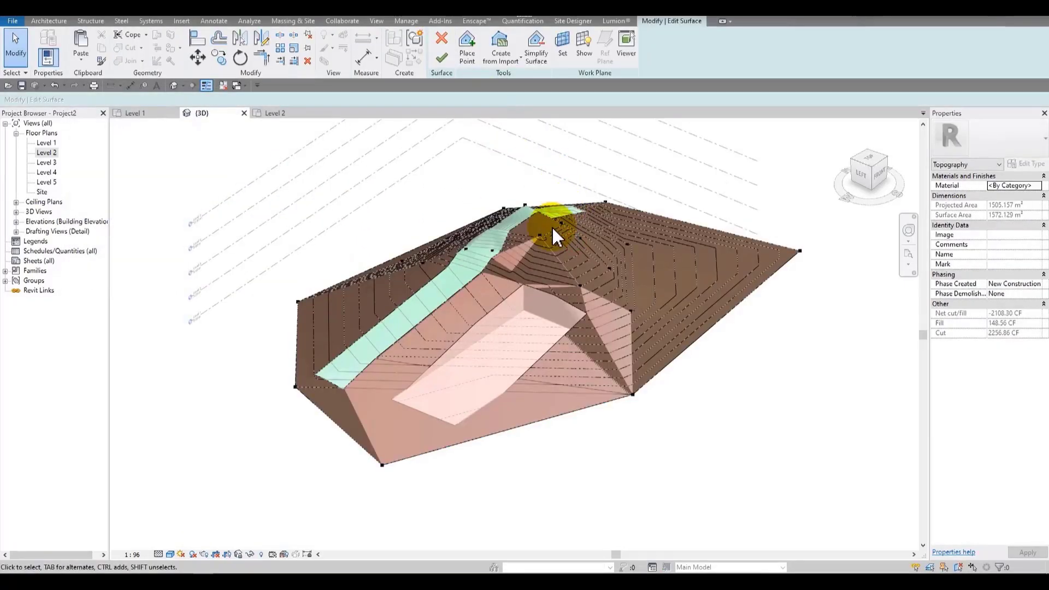
shift+middle_drag(471, 328, 617, 300)
scroll(617, 299, up, 3)
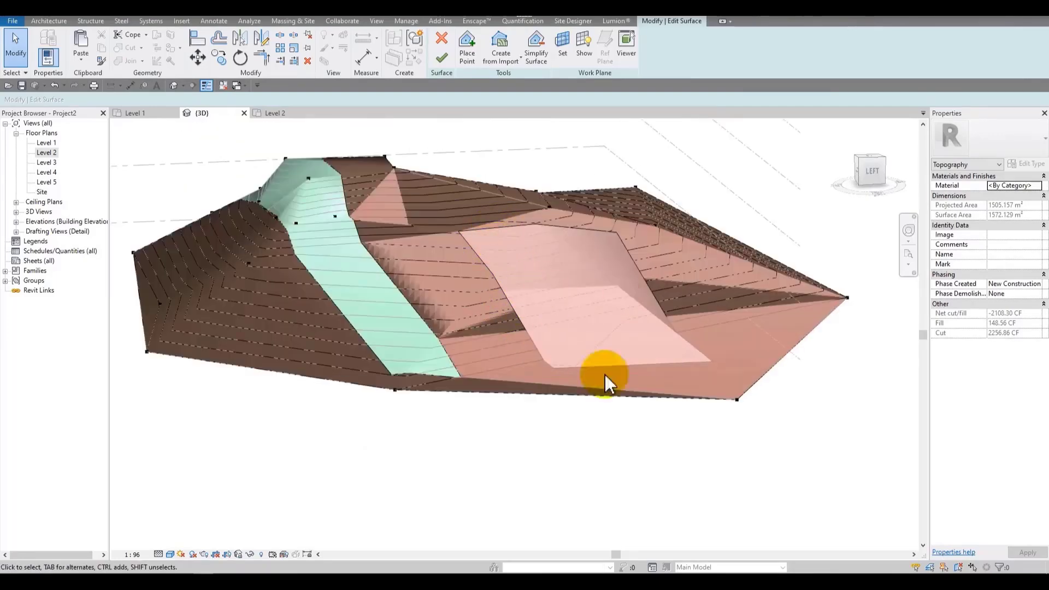
shift+middle_drag(606, 376, 301, 215)
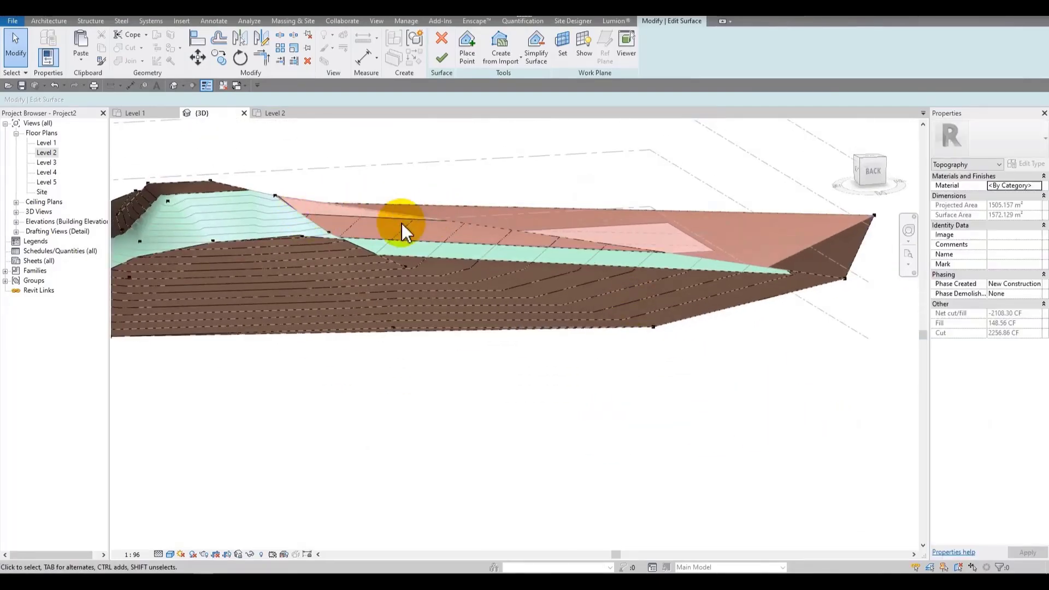
shift+middle_drag(404, 237, 200, 330)
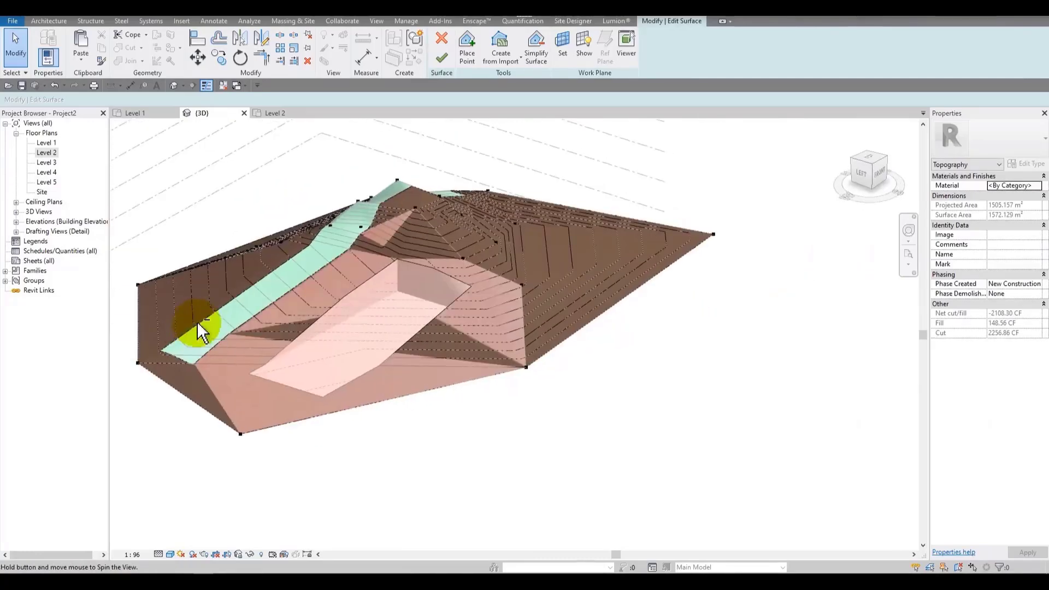
click(441, 58)
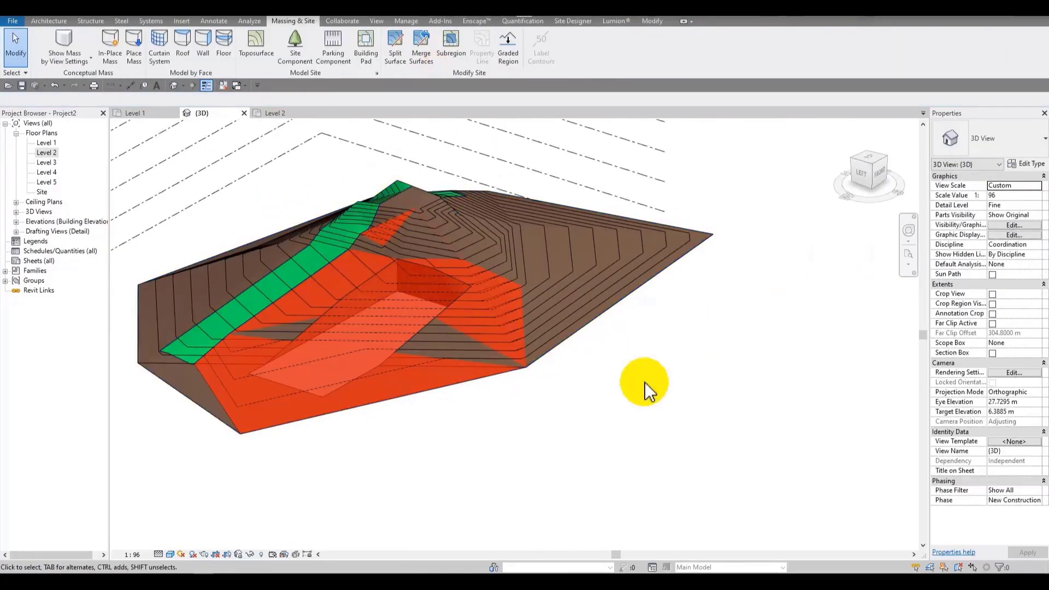
Select the topography of the pad area and examine its net cut/fill, fill and cut values
scroll(343, 378, up, 5)
scroll(500, 381, down, 5)
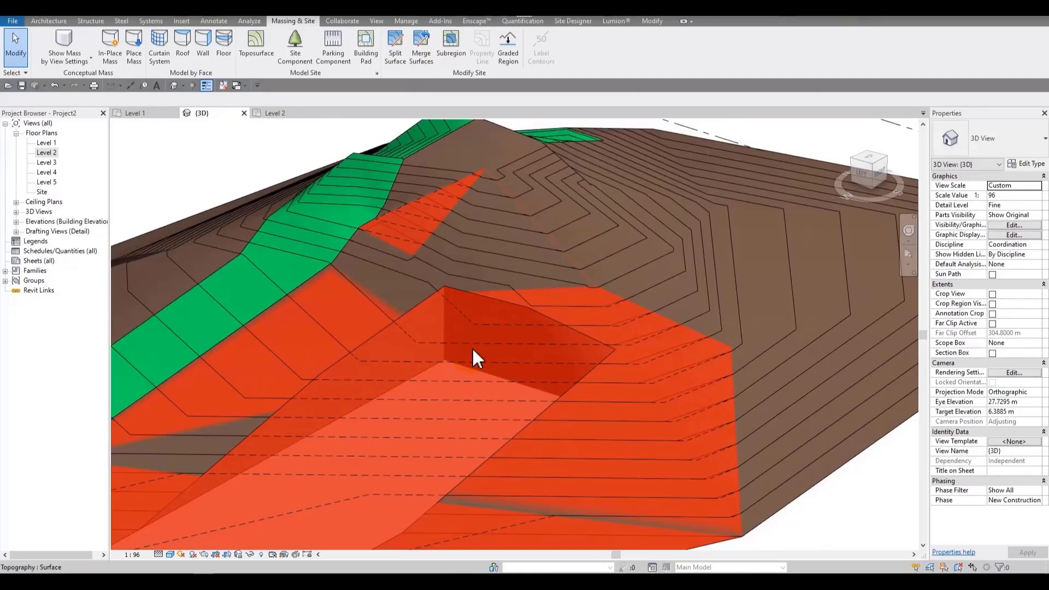
click(458, 311)
scroll(458, 310, down, 4)
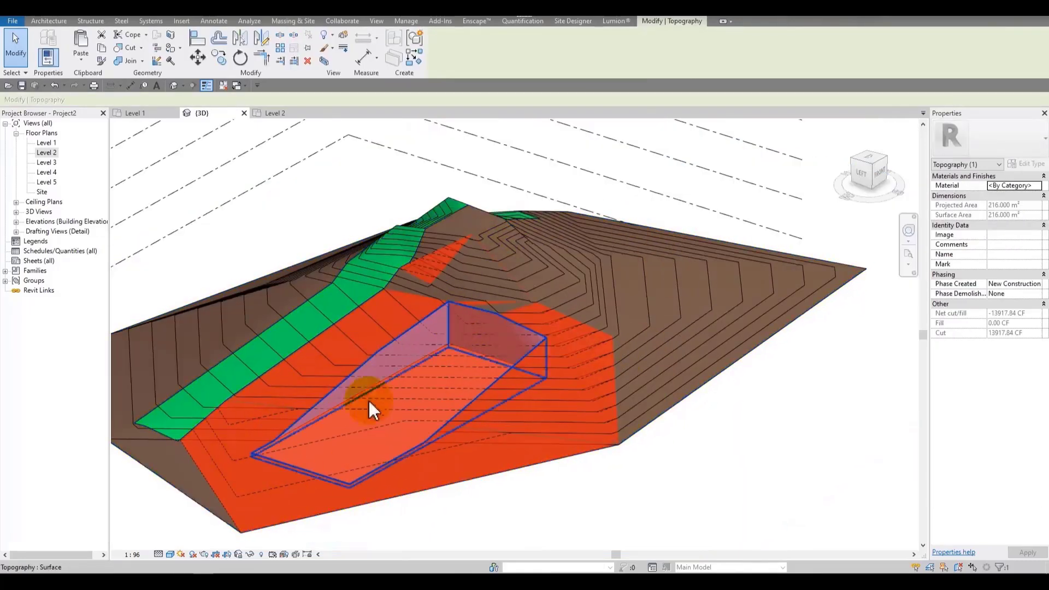
middle_drag(421, 363, 473, 300)
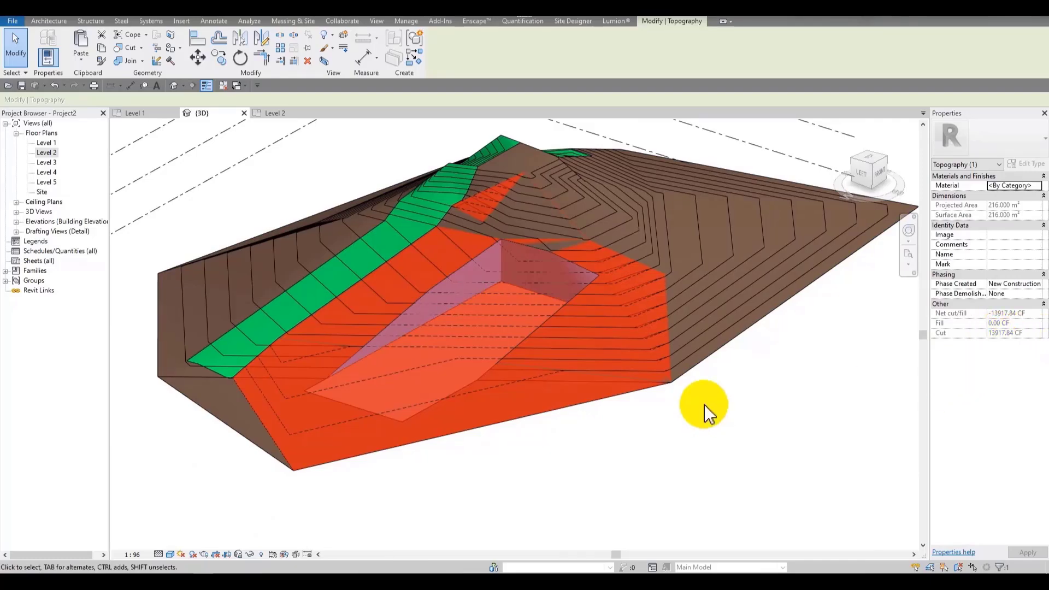
key(v)
key(v)
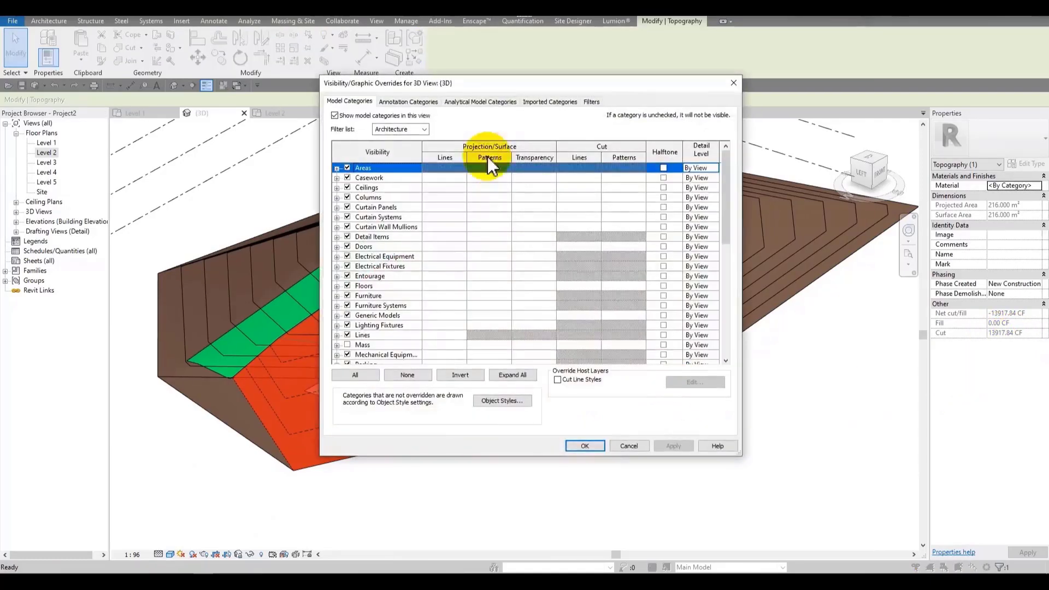
key(Escape)
key(Escape)
Set the project's volume units to cubic meters
key(u)
key(n)
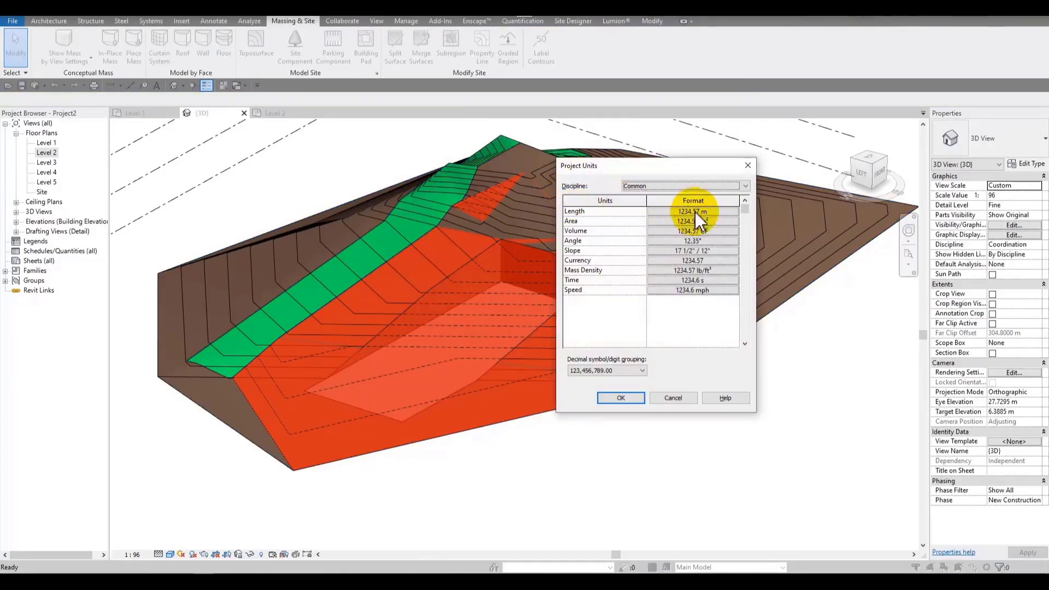
click(689, 233)
click(425, 218)
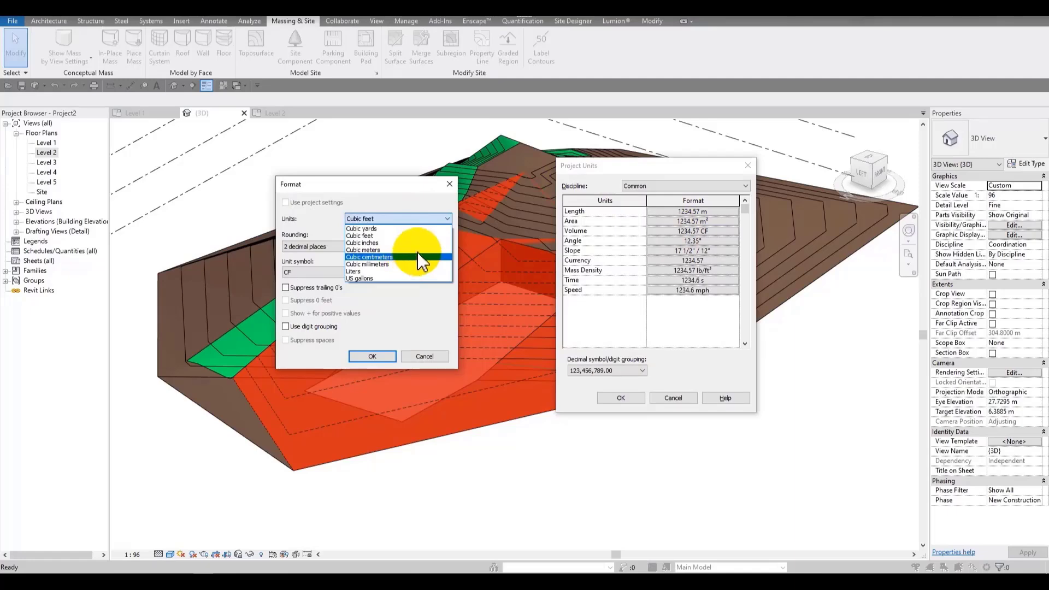
click(420, 251)
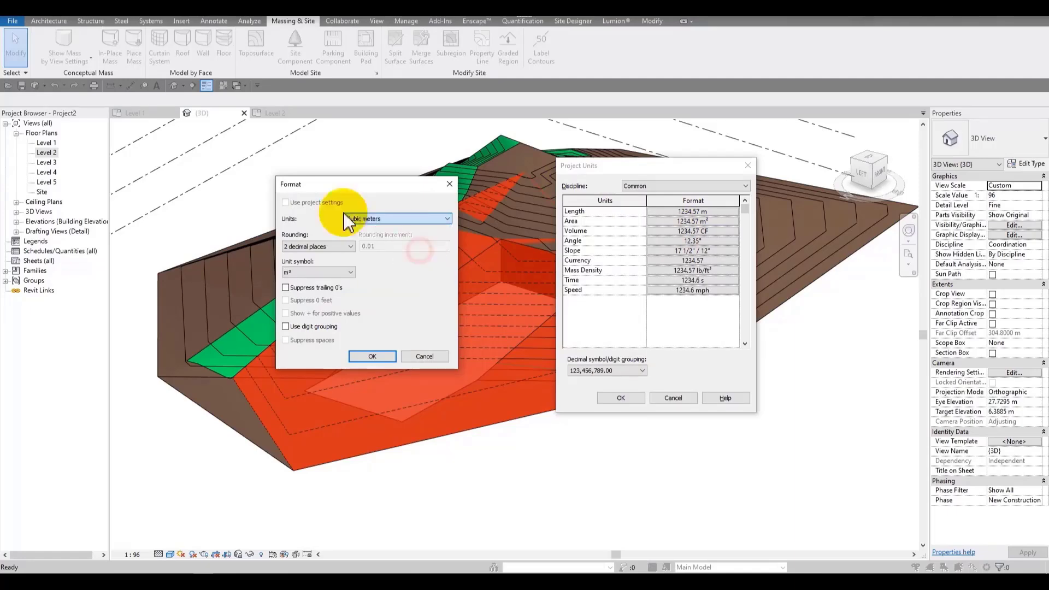
click(372, 356)
click(614, 397)
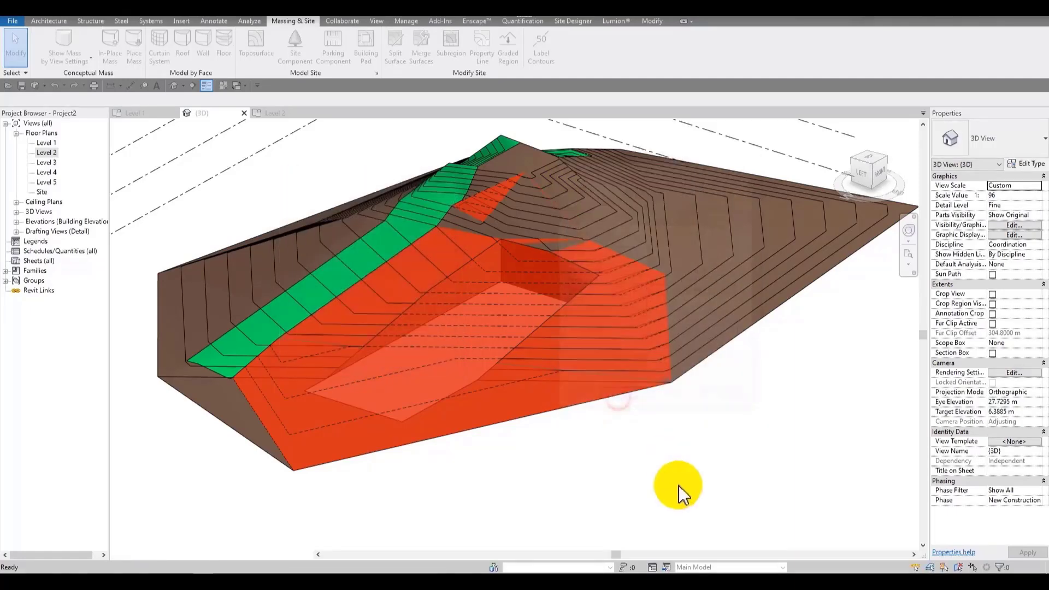
Select the pad topography again and check its net cut/fill, fill and cut volumes in cubic meters
click(553, 251)
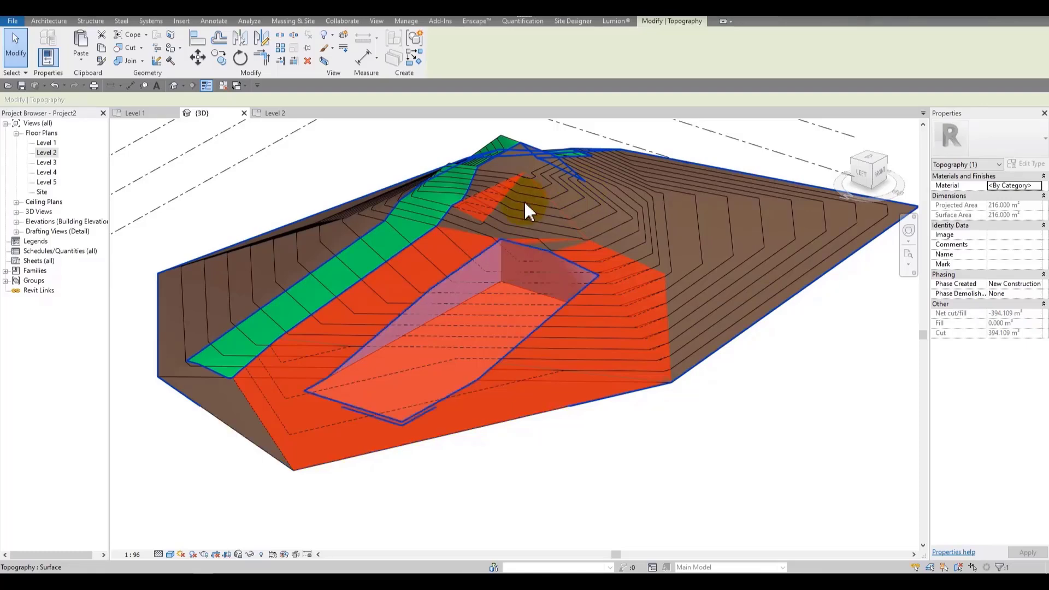
scroll(519, 235, up, 4)
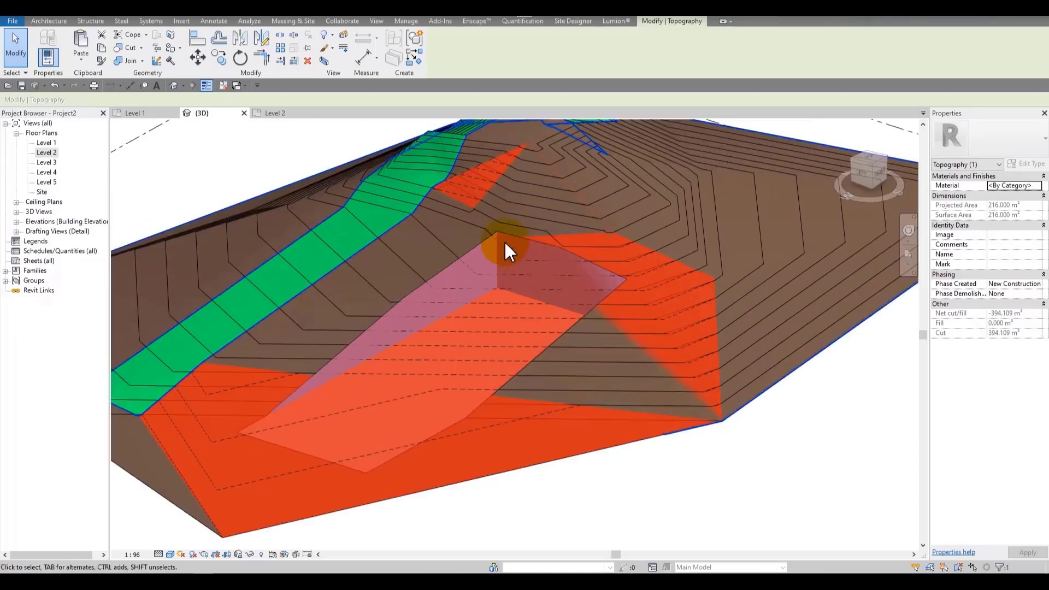
scroll(586, 297, down, 5)
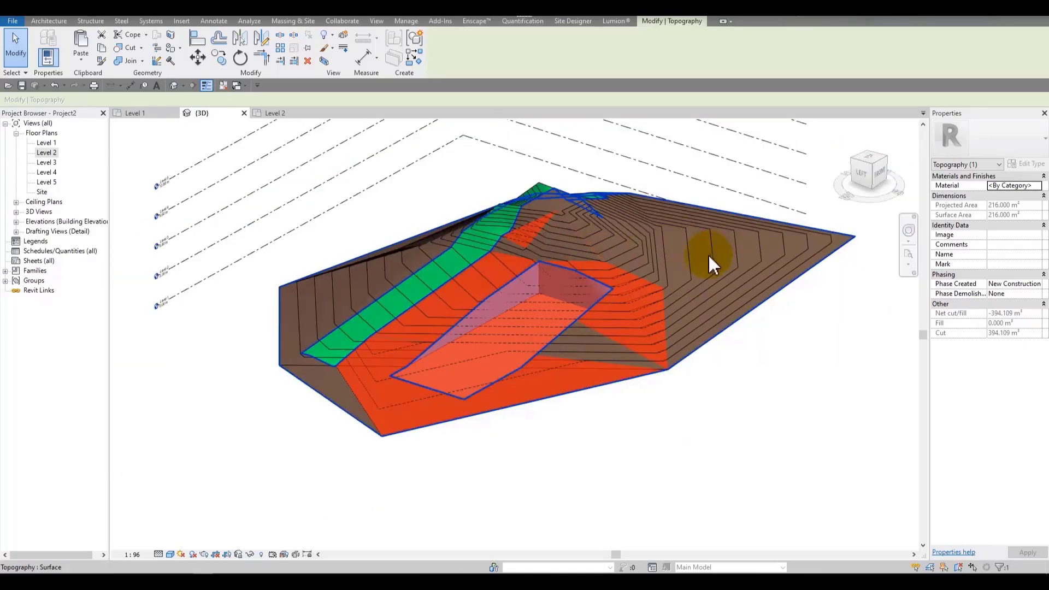
Open the New Construction toposurface around the pad for editing its points
click(665, 209)
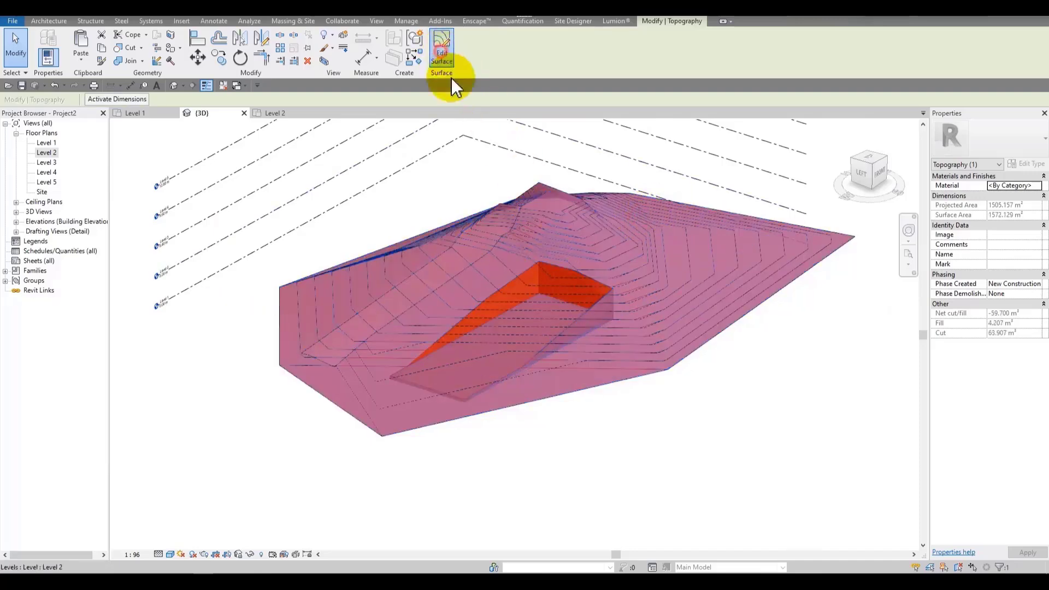
click(442, 55)
shift+middle_drag(655, 292, 580, 328)
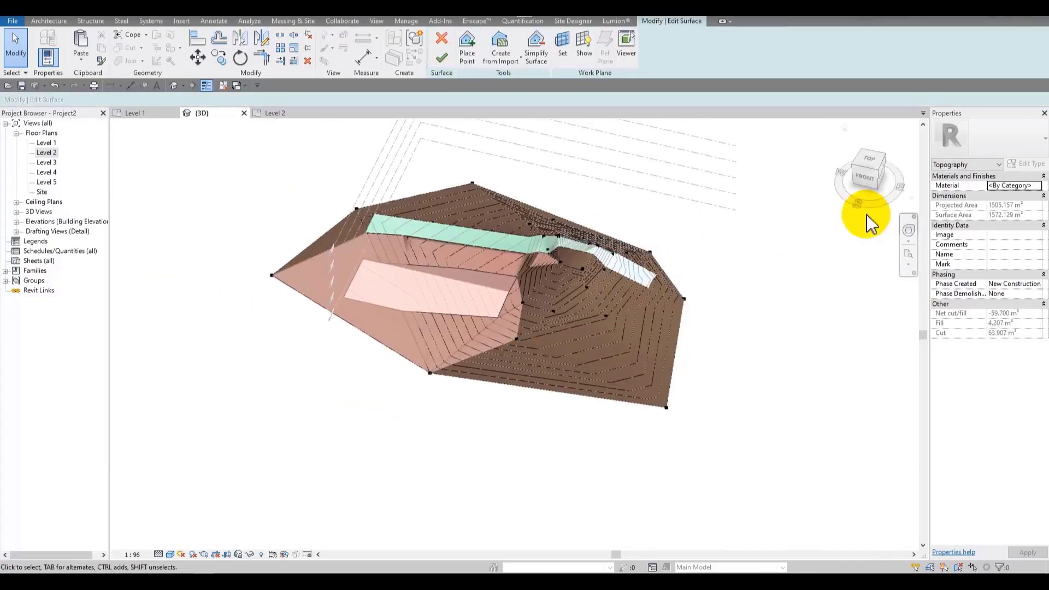
click(863, 168)
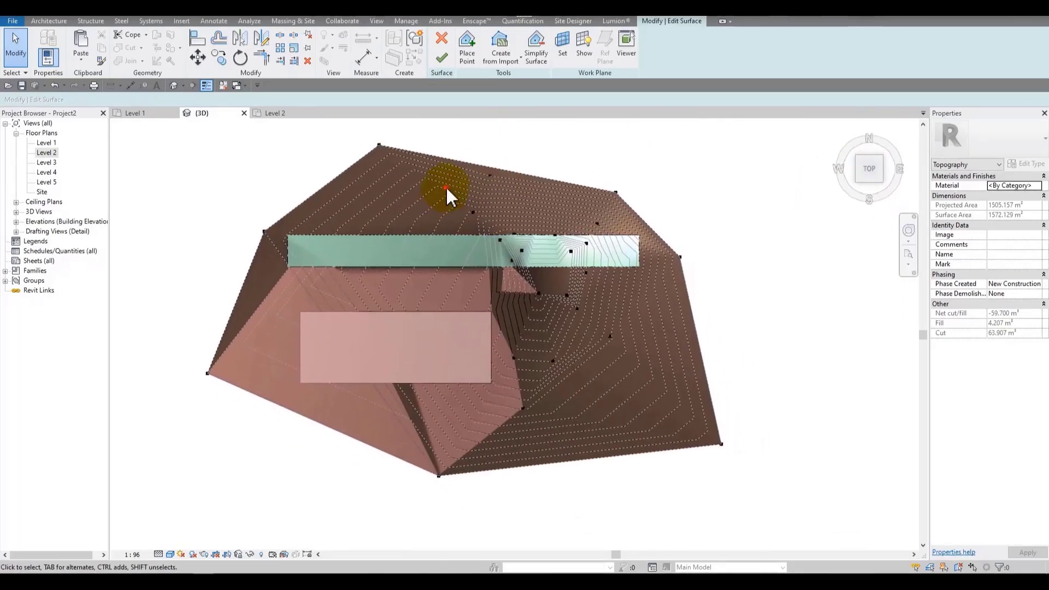
Select all interior points of the New Construction toposurface and set their elevation to 205 m
click(415, 202)
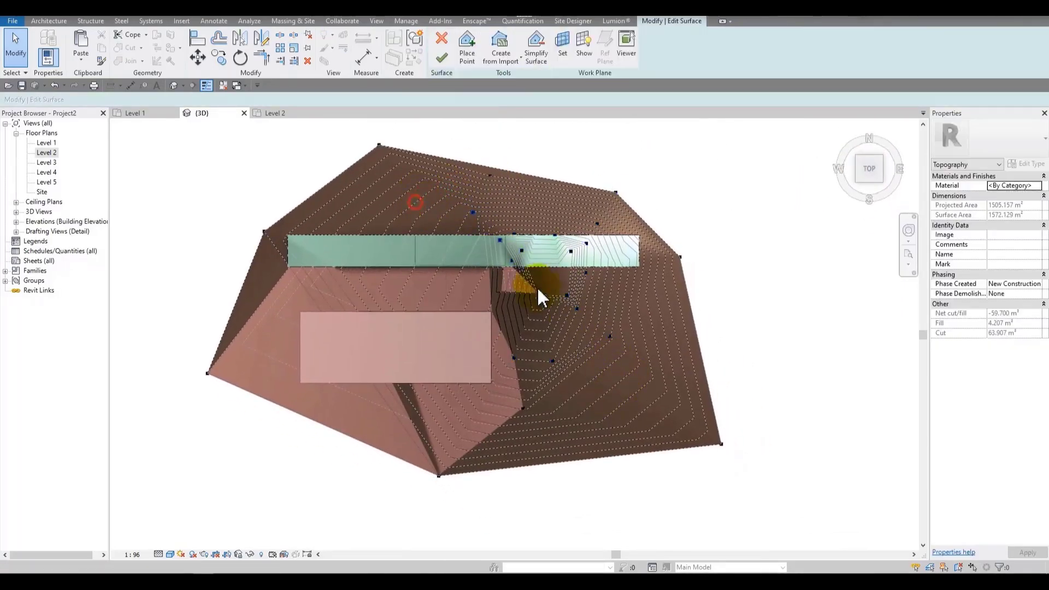
drag(645, 450, 643, 445)
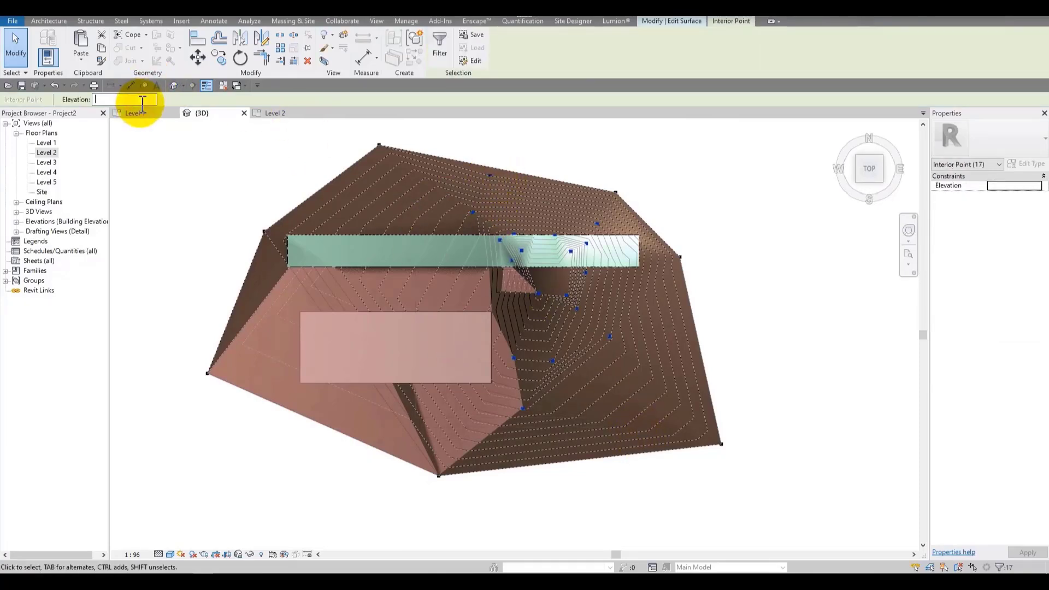
text(205)
key(Return)
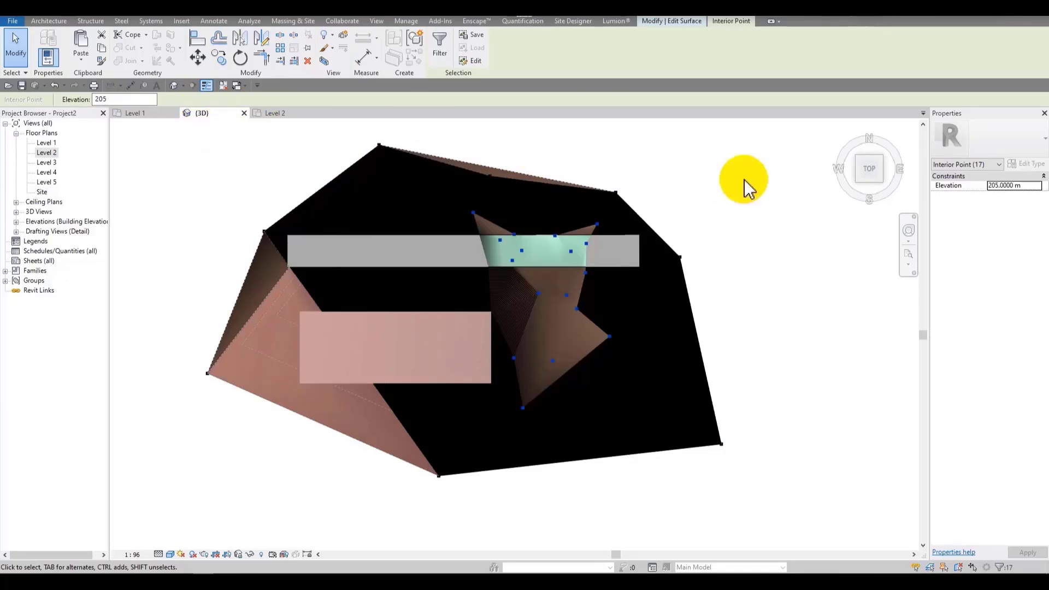
click(775, 178)
shift+middle_drag(692, 416, 695, 226)
scroll(563, 222, down, 10)
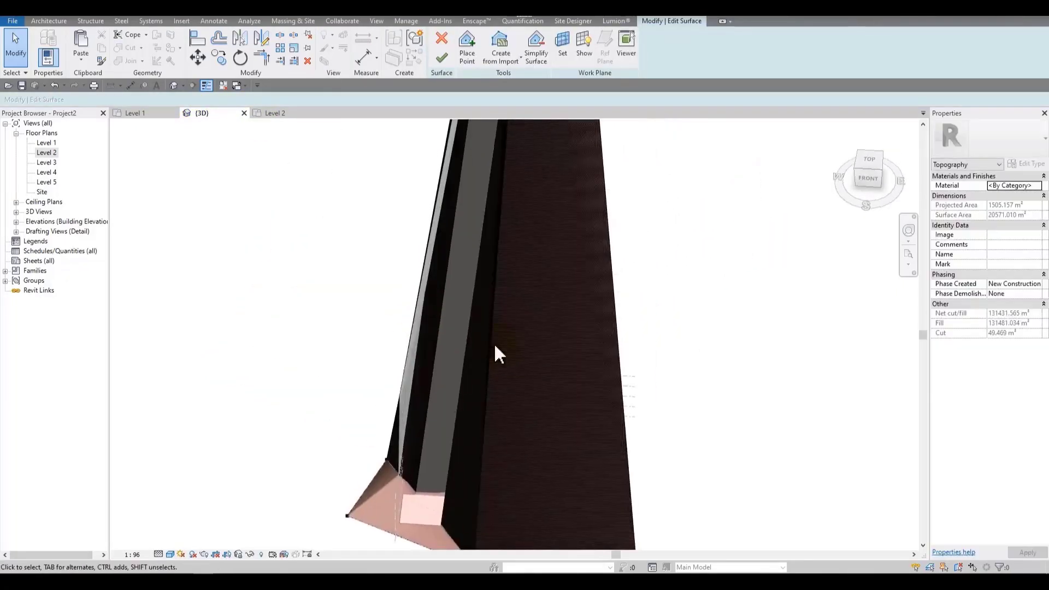
Set the elevation of all interior points to 2.5 m and finish the surface
drag(468, 133, 621, 237)
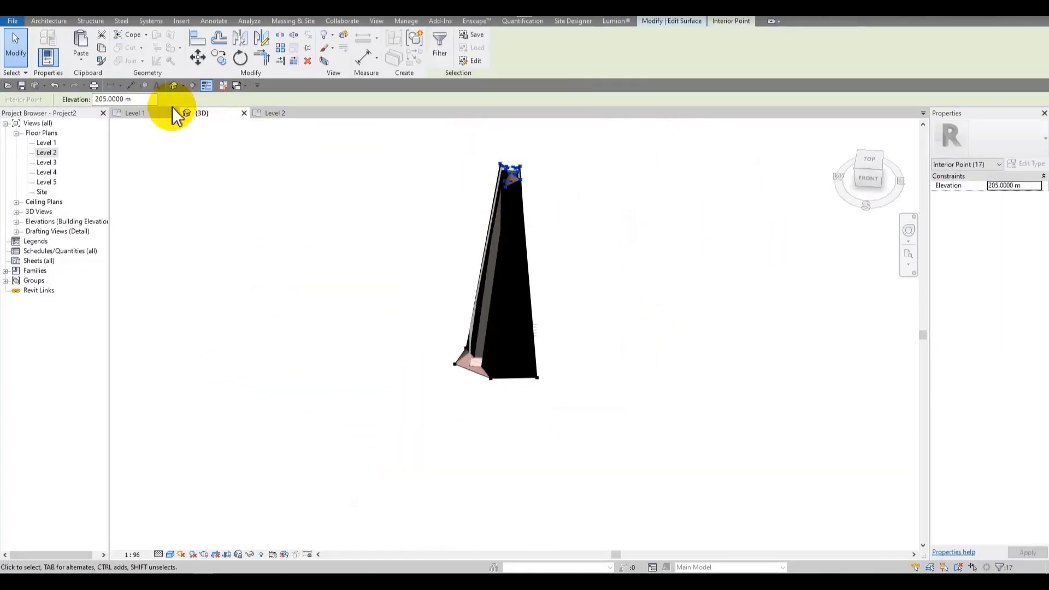
click(141, 99)
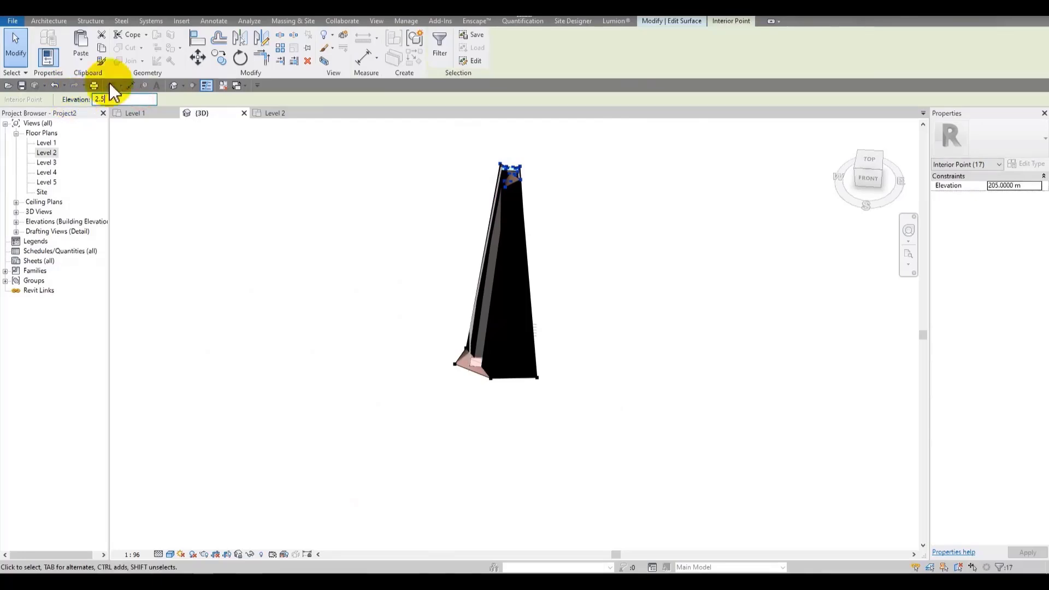
text(2.5)
key(Return)
scroll(510, 363, up, 6)
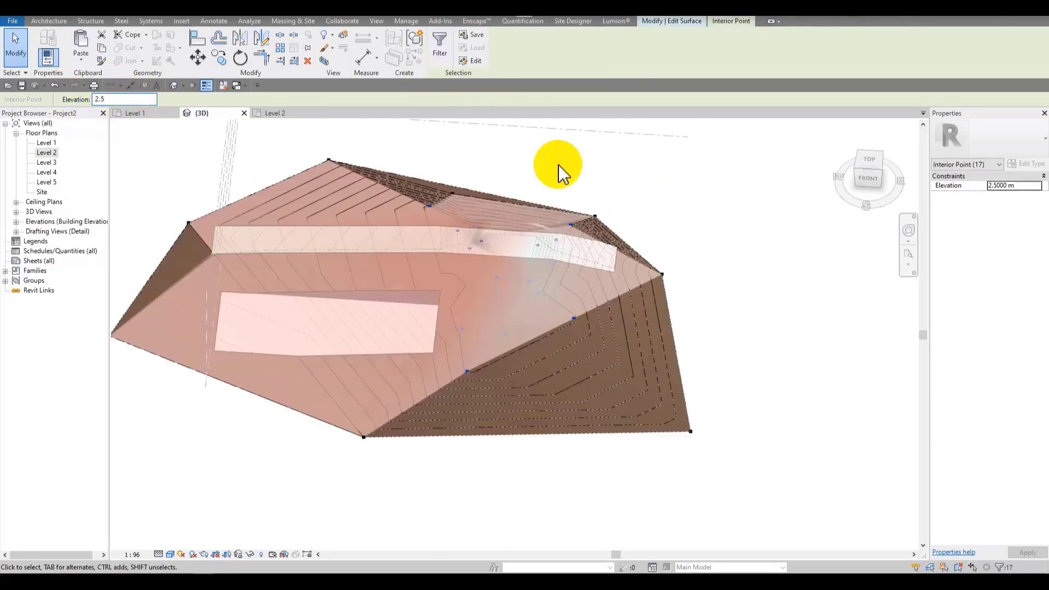
key(Escape)
click(444, 55)
Examine the graded surface against the existing terrain from the front and at an angle, including the grass subregion and pad topography
shift+middle_drag(637, 304, 653, 186)
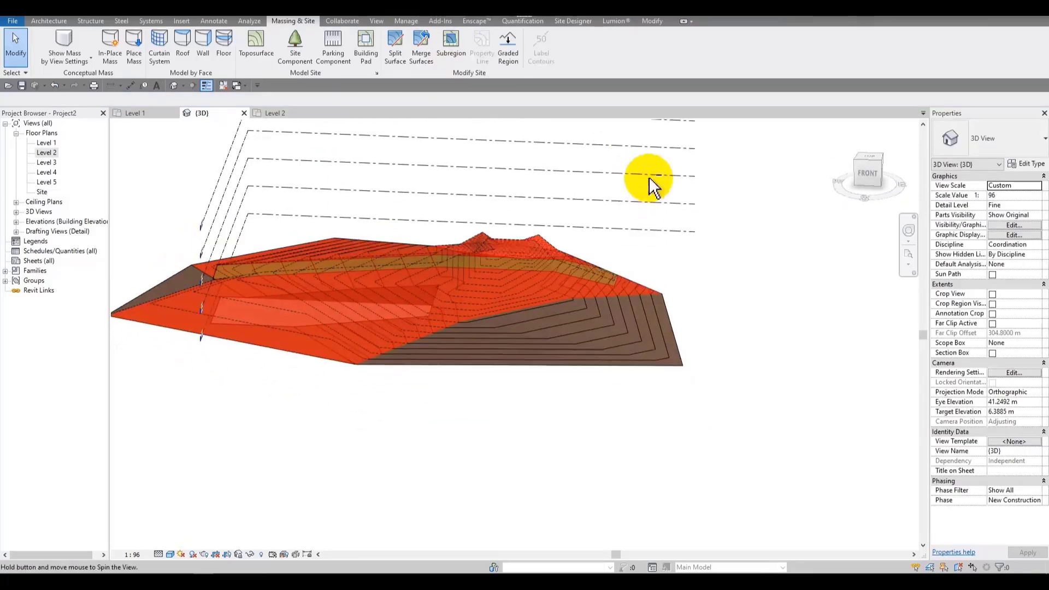
click(868, 174)
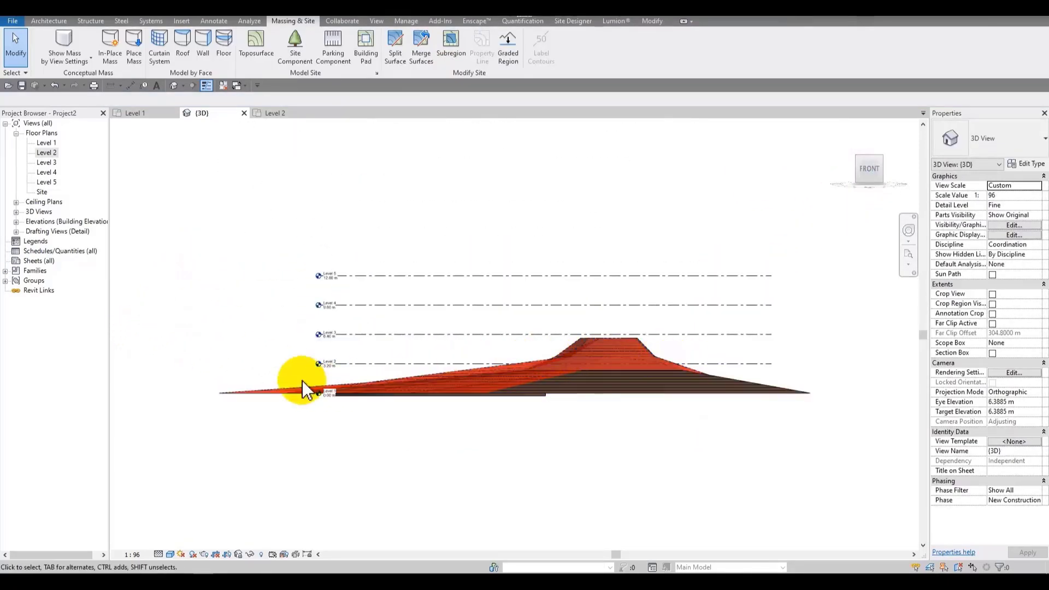
shift+middle_drag(578, 345, 533, 417)
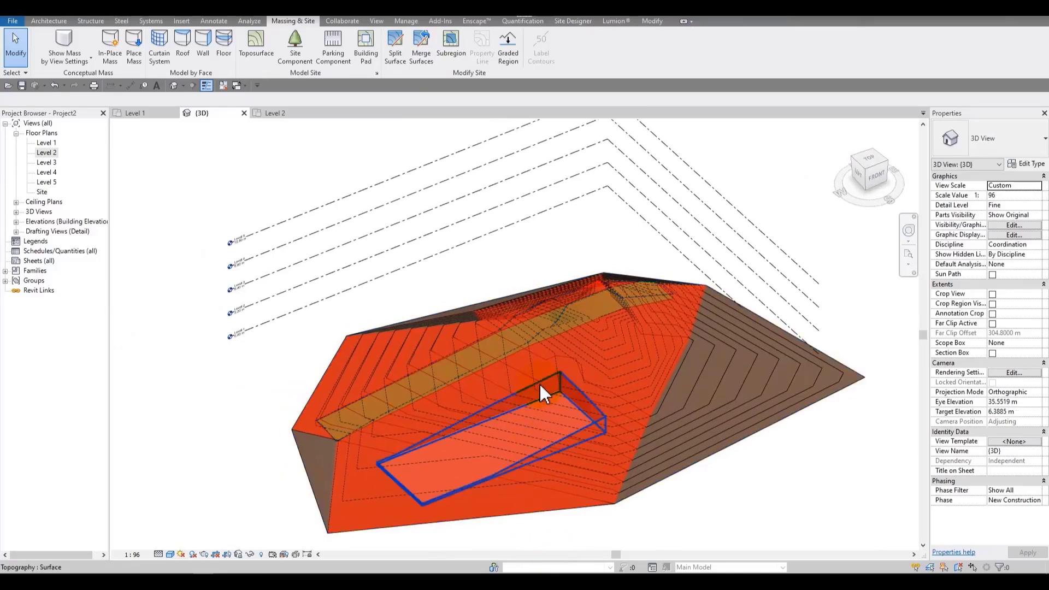
click(540, 383)
click(689, 529)
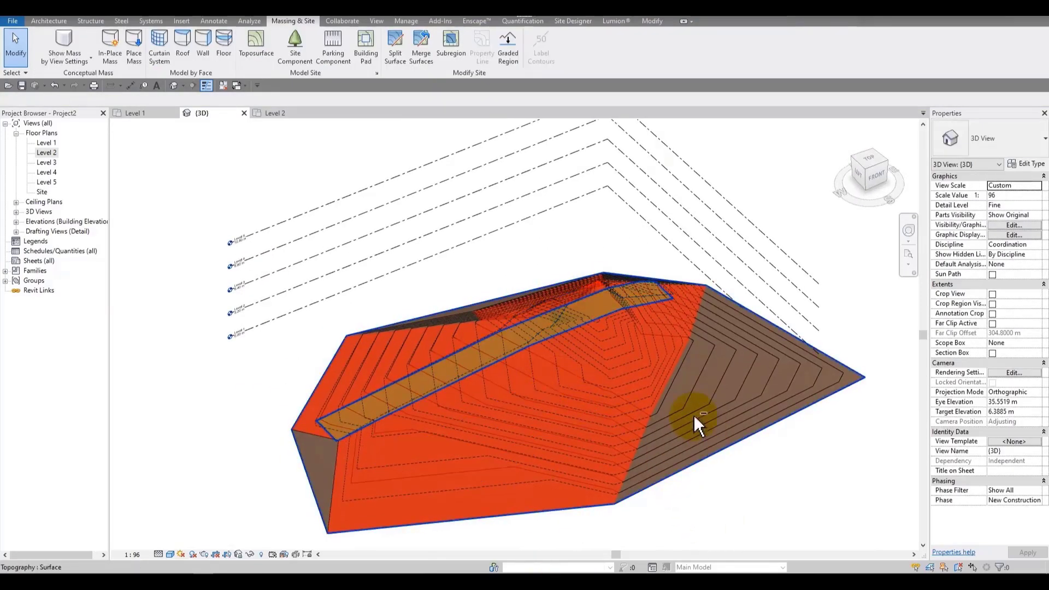
shift+middle_drag(693, 415, 405, 370)
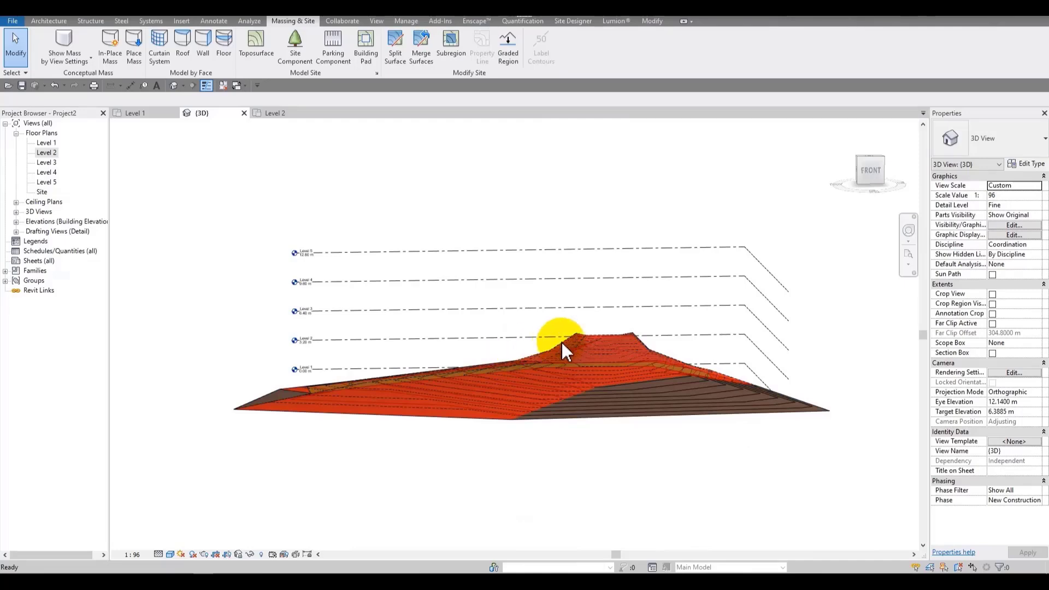
click(618, 330)
mouse_move(614, 351)
shift+middle_down()
mouse_move(597, 485)
mouse_move(611, 348)
shift+middle_up()
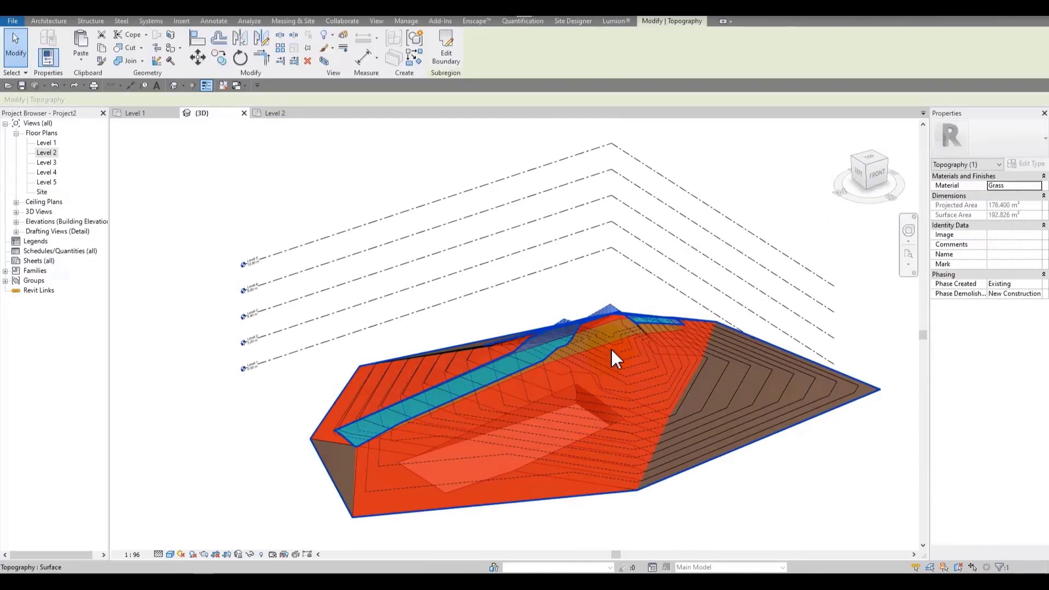
click(695, 407)
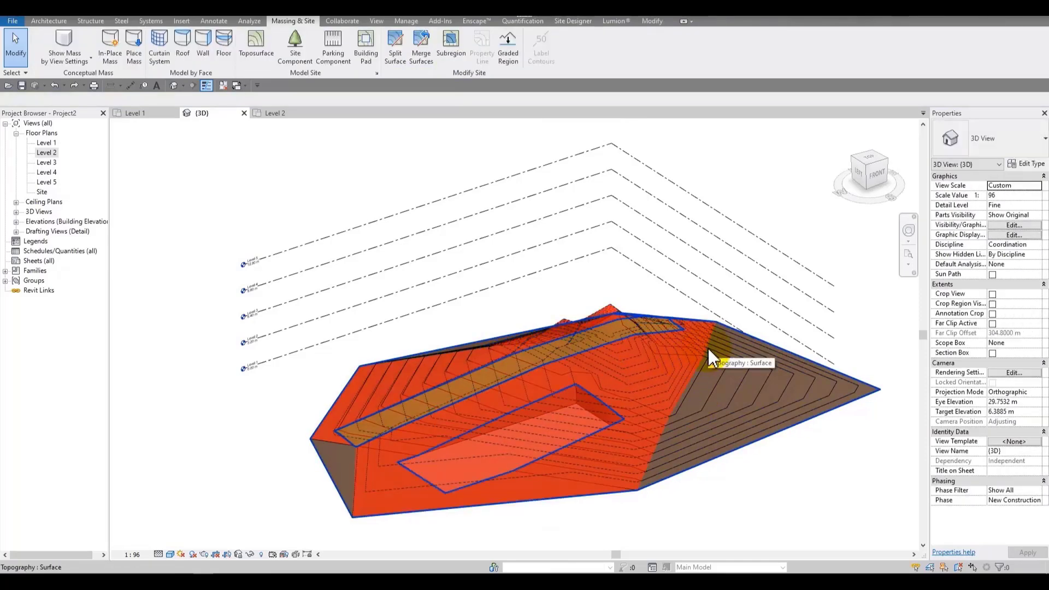
click(563, 388)
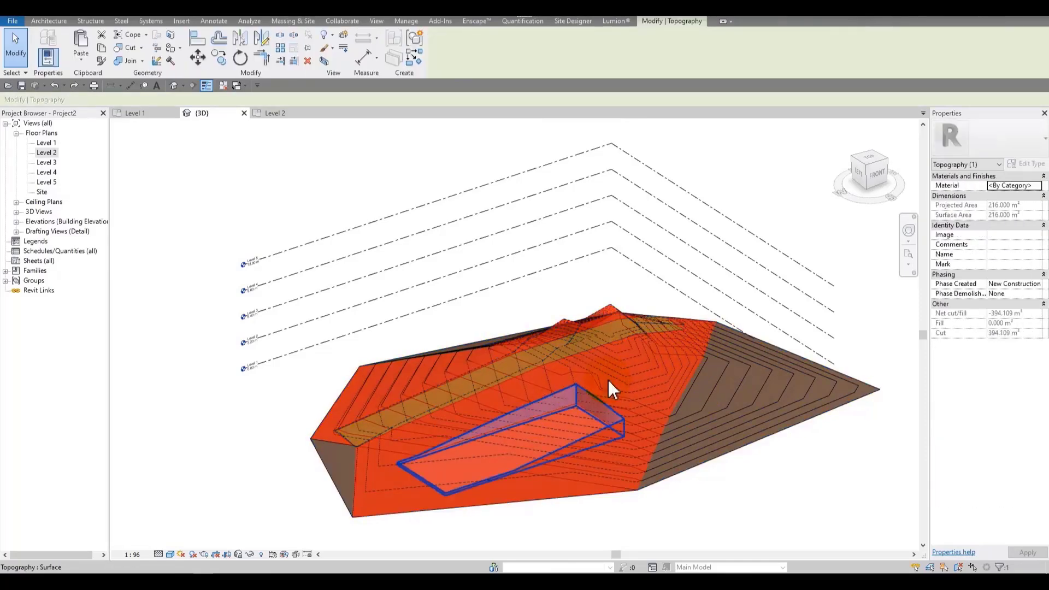
shift+middle_drag(679, 387, 585, 287)
Select the demolished Existing toposurface and remove it from the 3D view, leaving only the New Construction terrain
click(581, 288)
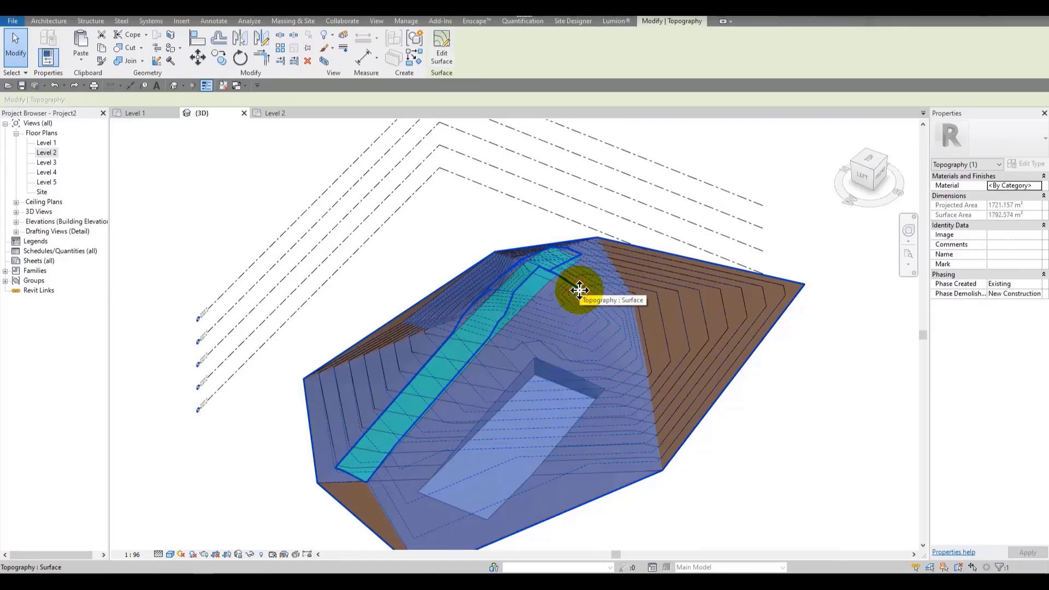
shift+middle_drag(672, 323, 711, 211)
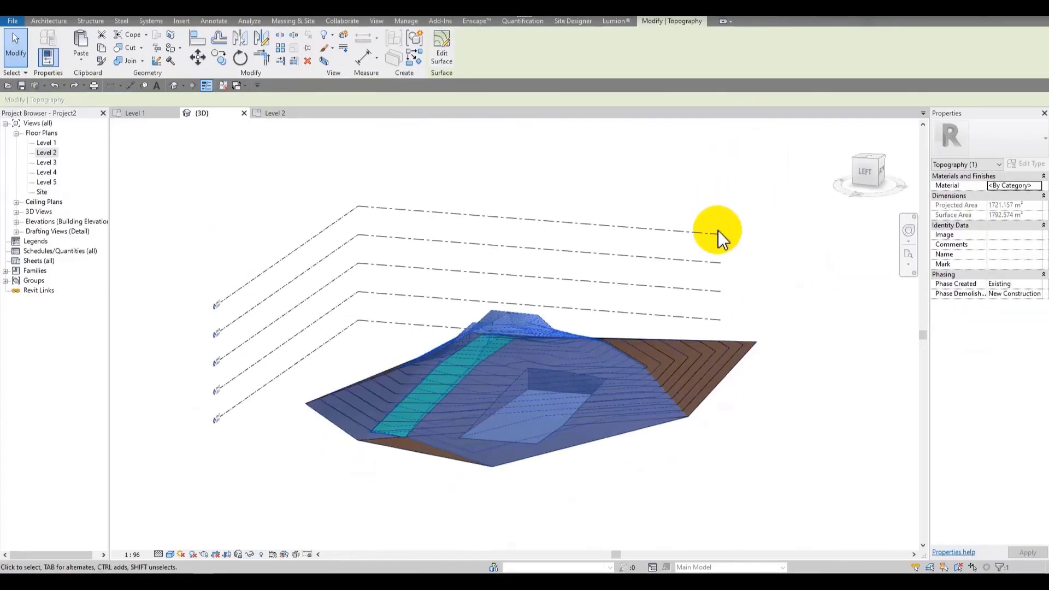
click(718, 231)
click(628, 328)
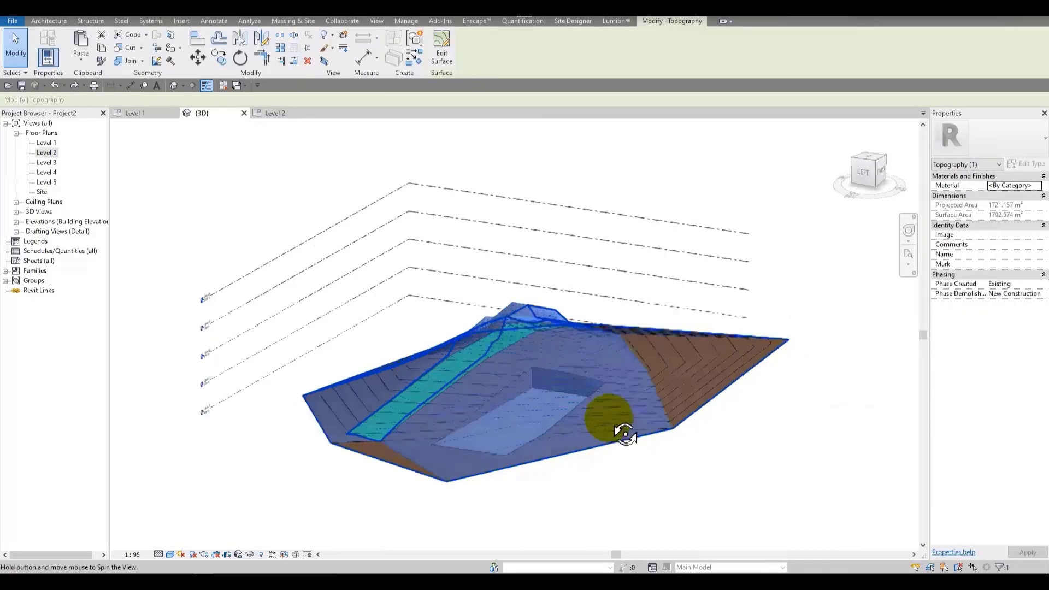
shift+middle_drag(621, 429, 610, 315)
key(Escape)
scroll(623, 347, up, 4)
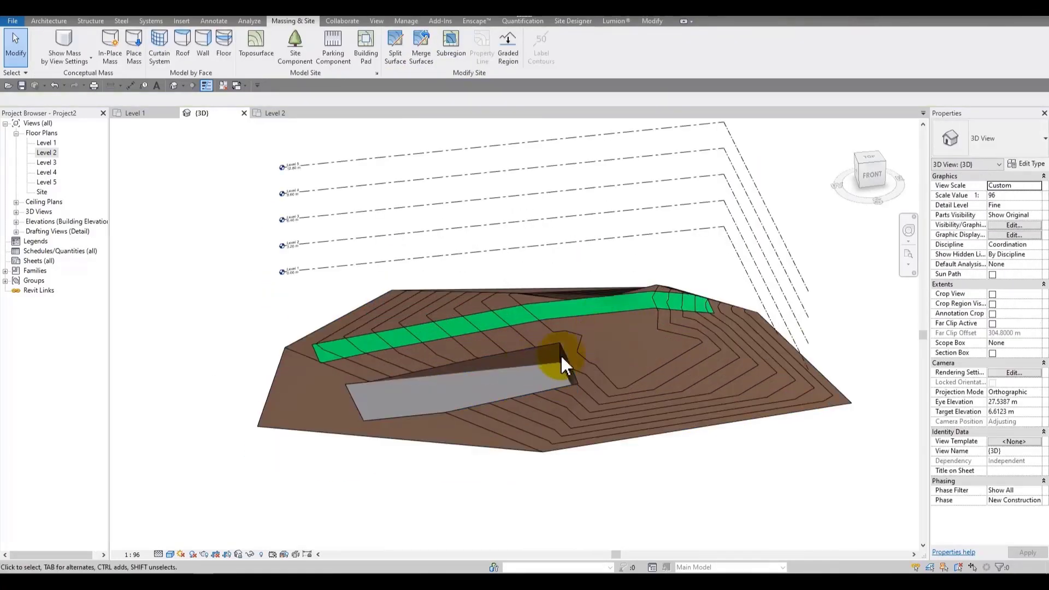
shift+middle_drag(444, 417, 549, 442)
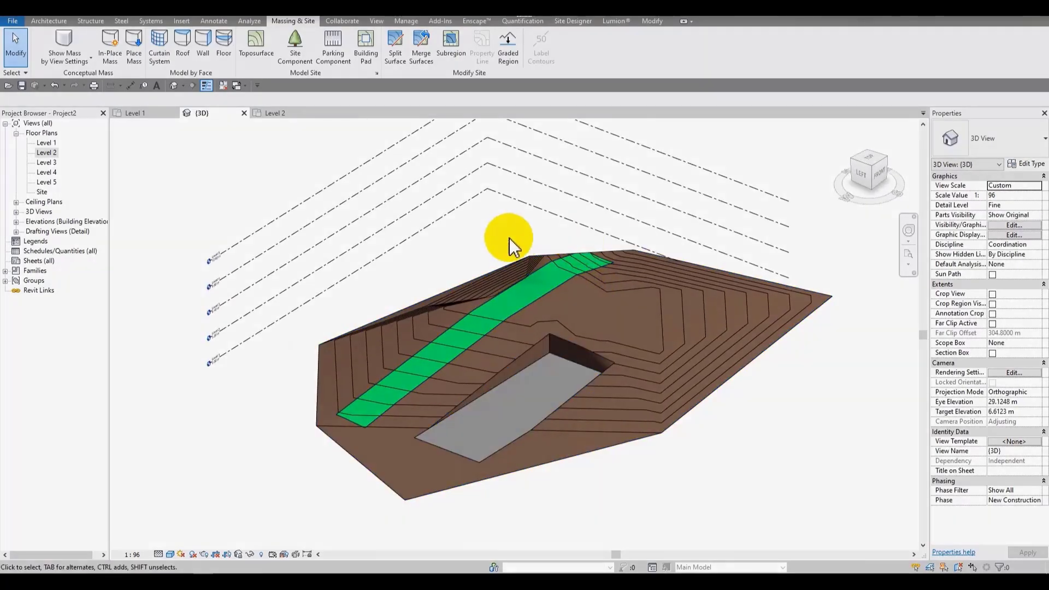